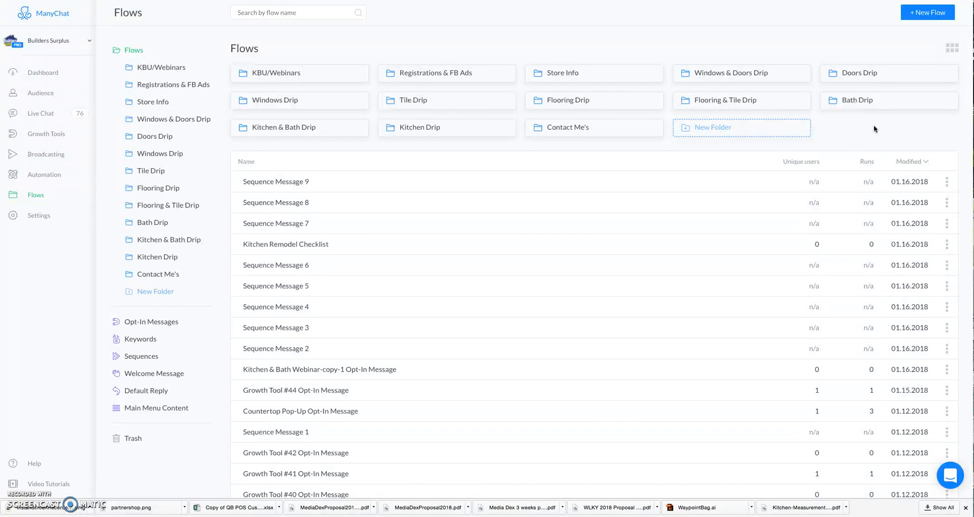
Step: Open the Builders Surplus Store & Products flow from the Store Info folder
click(440, 130)
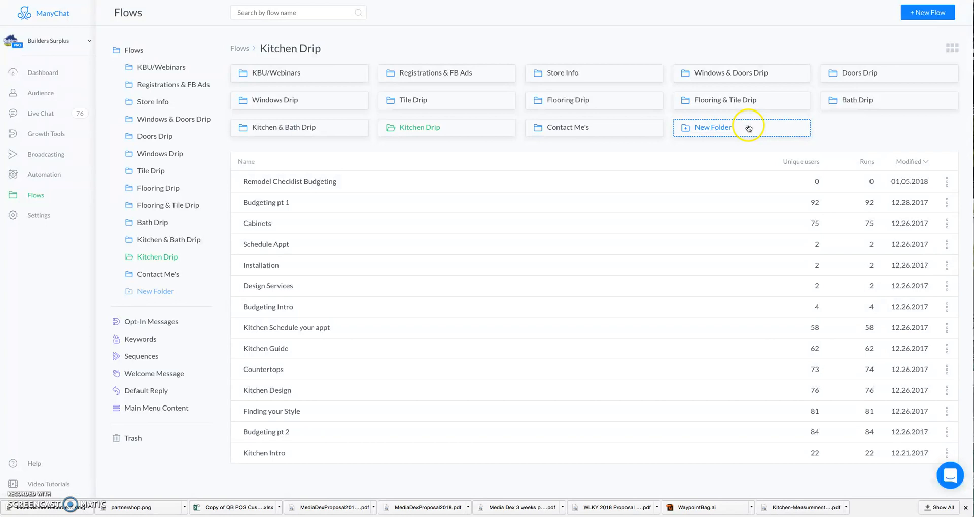
click(591, 74)
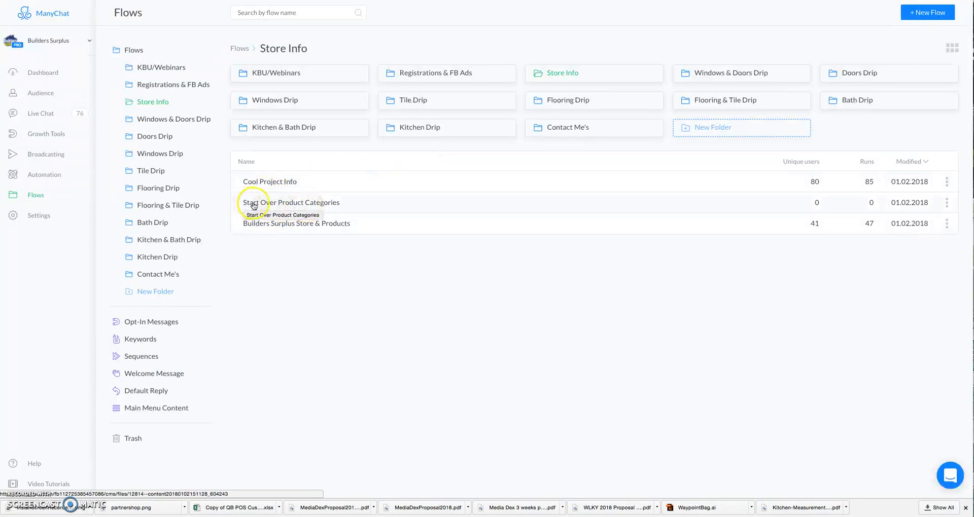
click(318, 224)
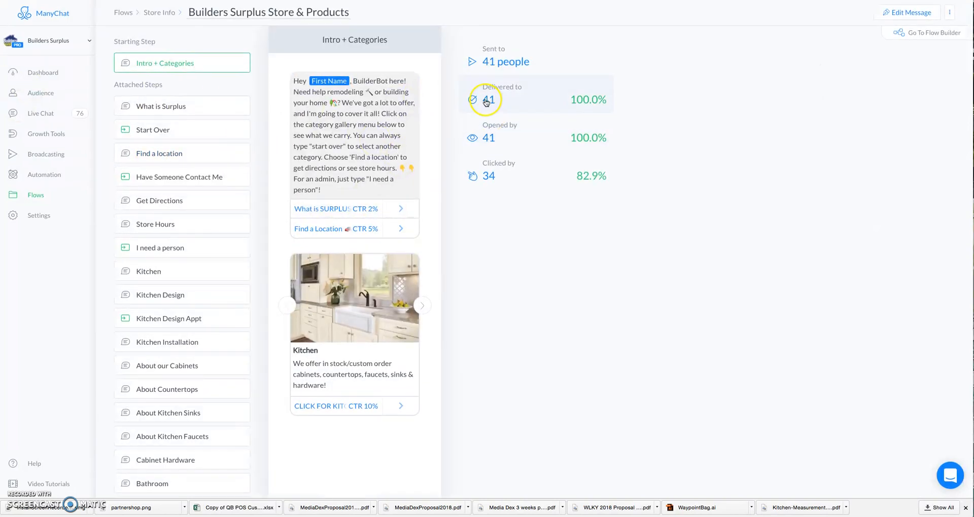
Step: Look through the list of attached steps in the Builders Surplus Store & Products flow
scroll(274, 143, down, 1)
scroll(181, 76, down, 9)
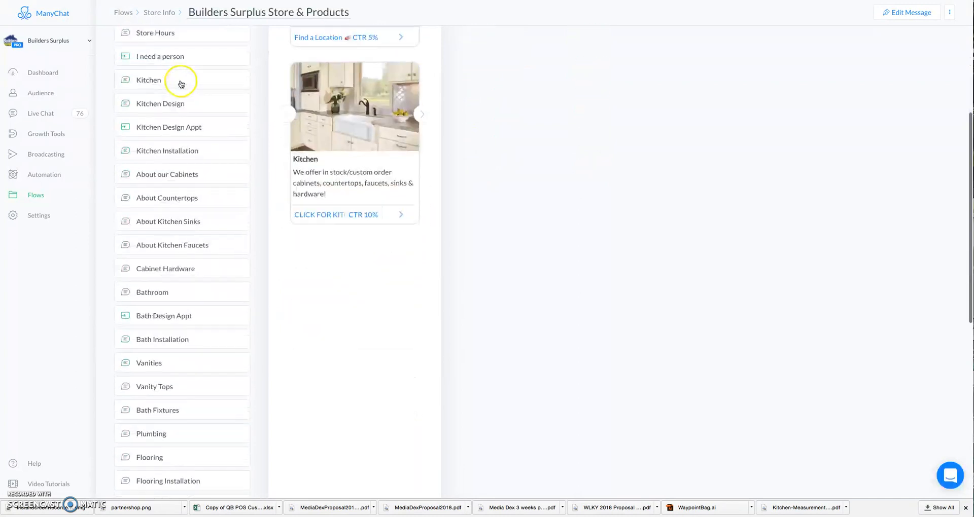
scroll(181, 85, down, 3)
scroll(188, 152, up, 7)
scroll(187, 153, up, 9)
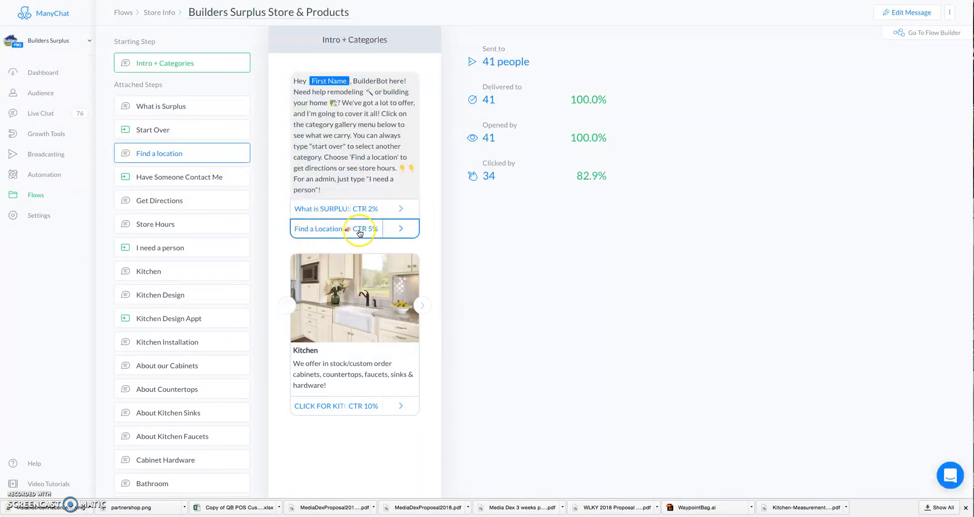
Step: Browse the product category gallery cards in the Intro + Categories message and return to the Kitchen card
click(423, 305)
click(423, 305)
click(423, 306)
click(423, 306)
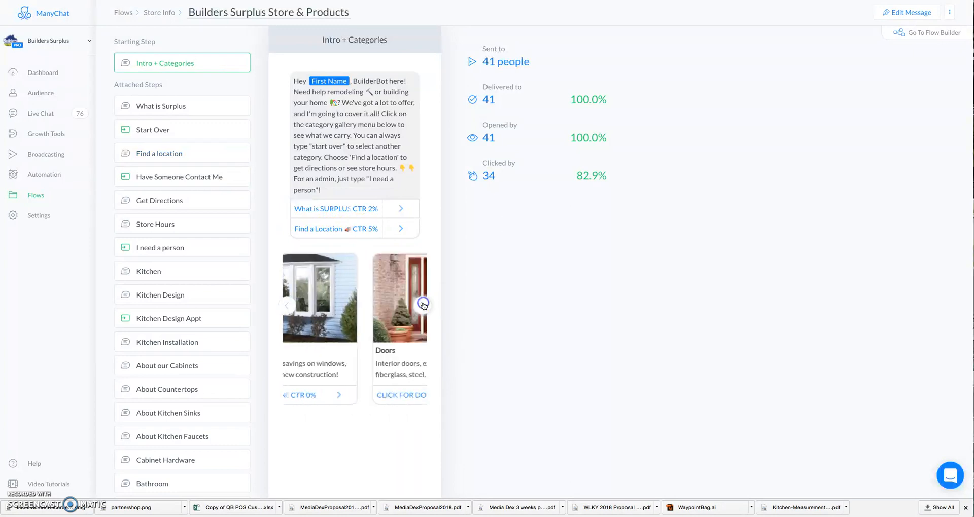
click(423, 306)
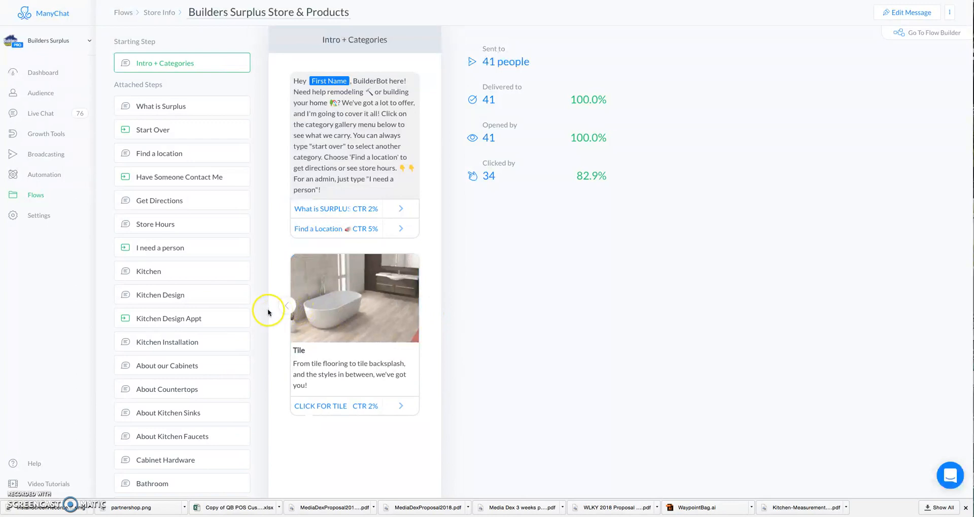
click(289, 306)
click(289, 307)
click(288, 306)
click(289, 306)
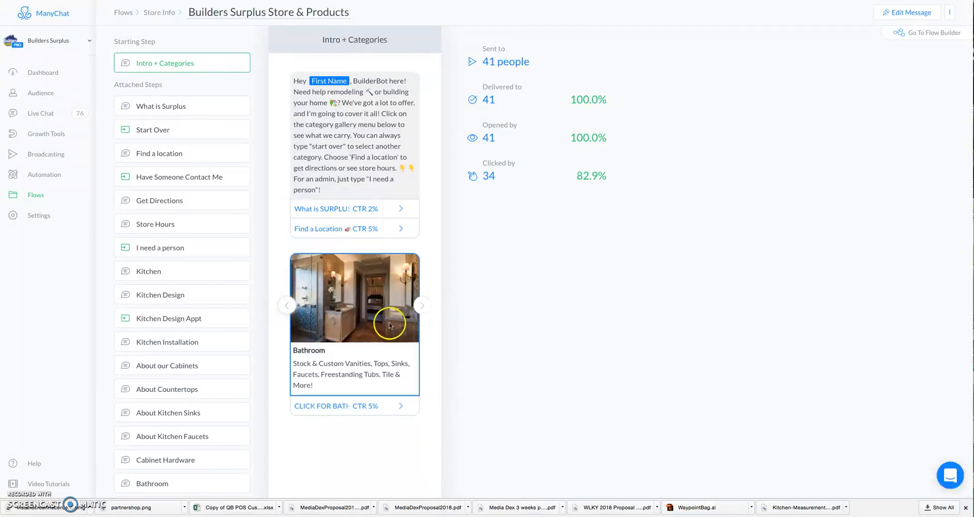
click(289, 309)
click(423, 306)
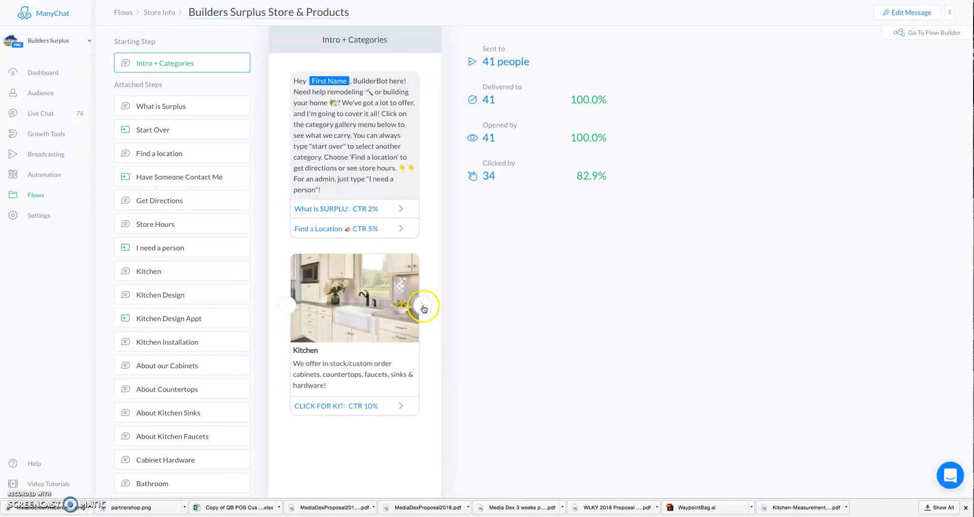
click(423, 306)
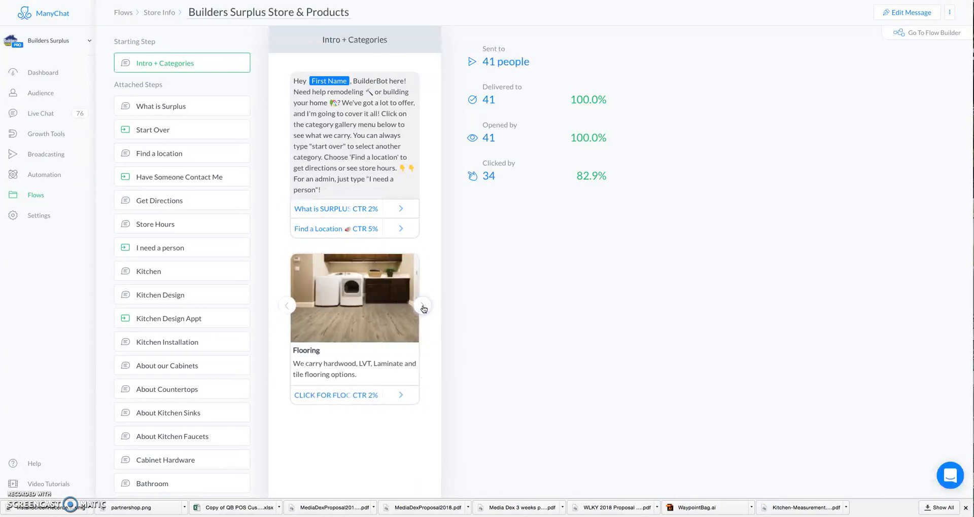
click(423, 307)
click(424, 307)
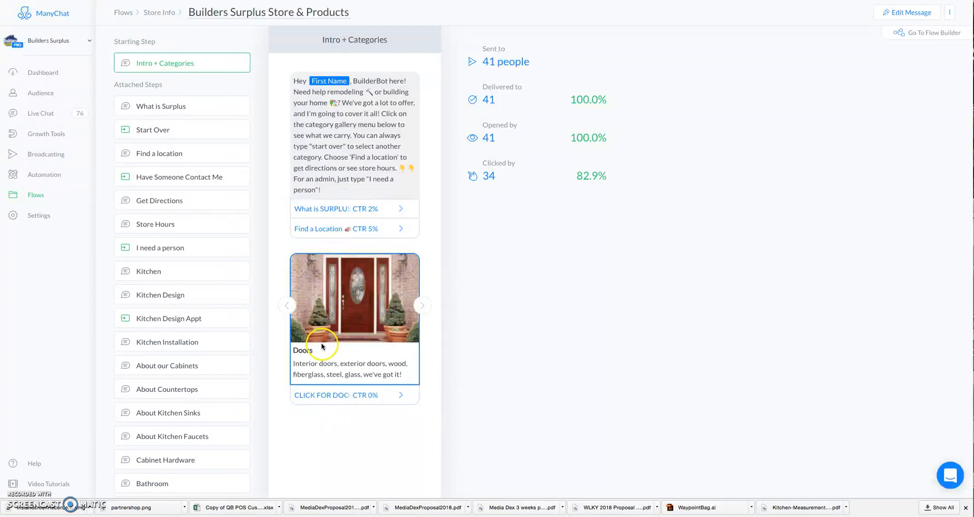
click(287, 306)
click(287, 308)
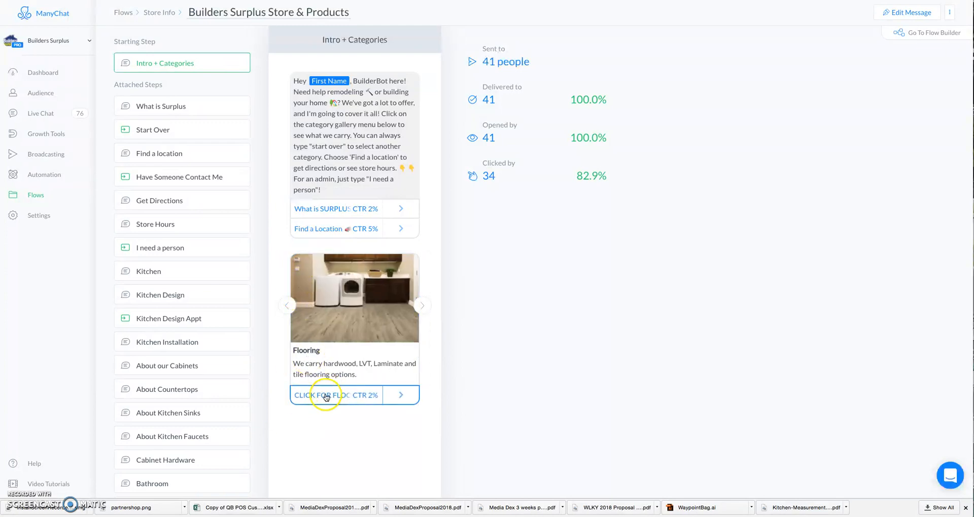
click(287, 308)
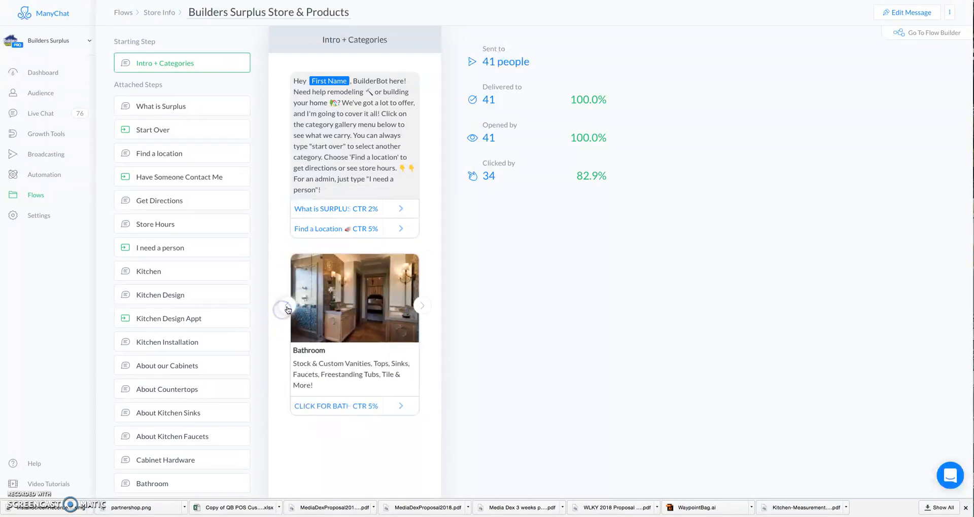
click(288, 308)
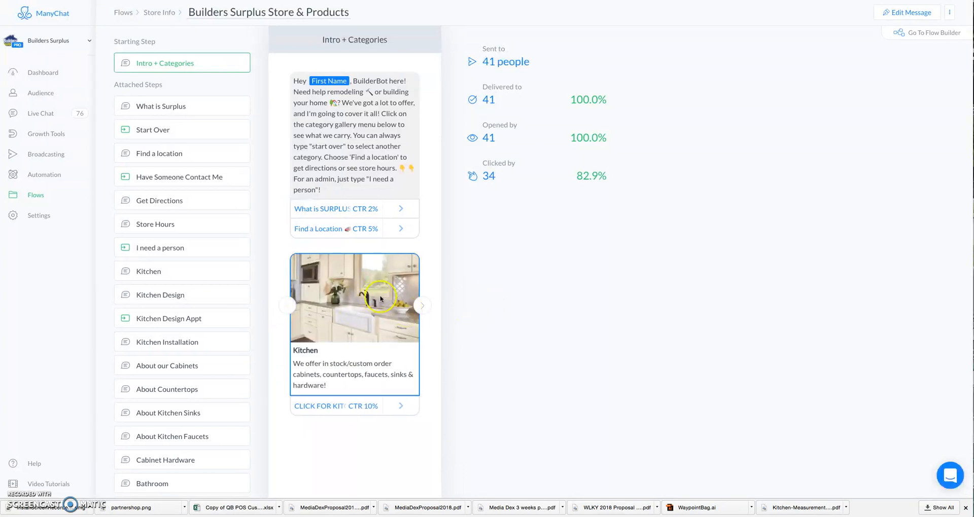
Step: Inspect the Kitchen card's button details, then open the message for editing and examine that button's action and tag settings
click(335, 411)
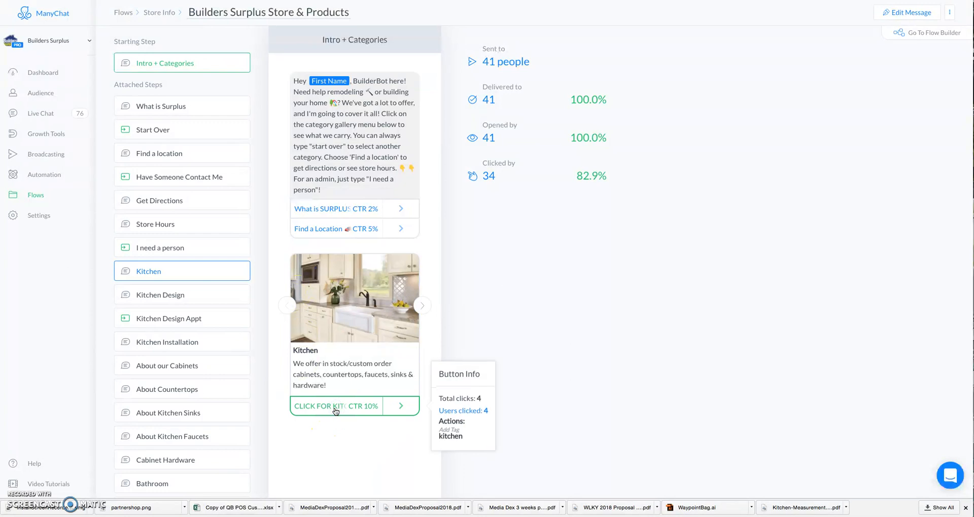
click(897, 15)
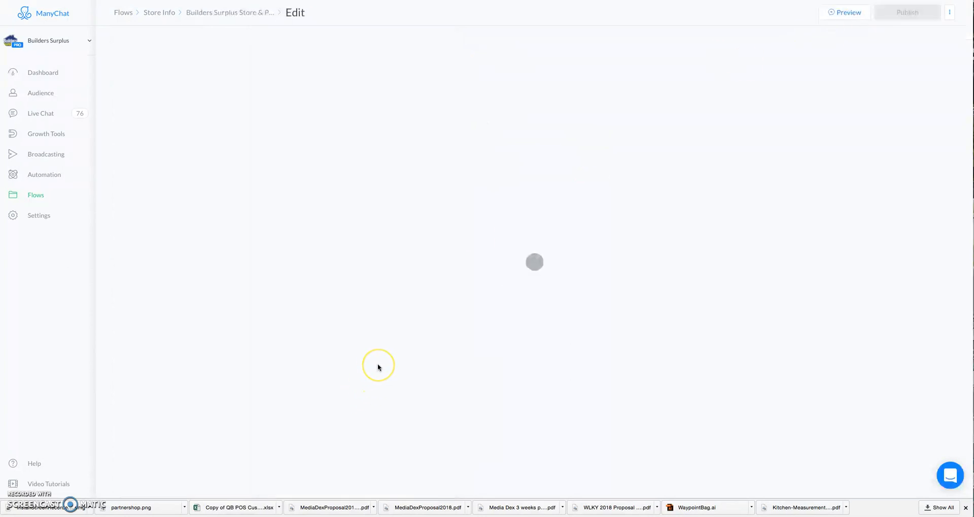
click(331, 379)
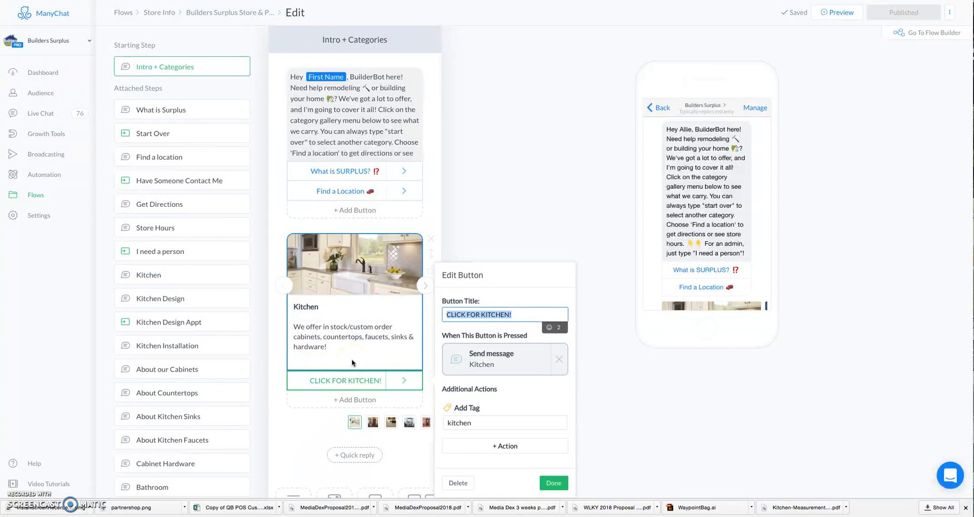
click(338, 305)
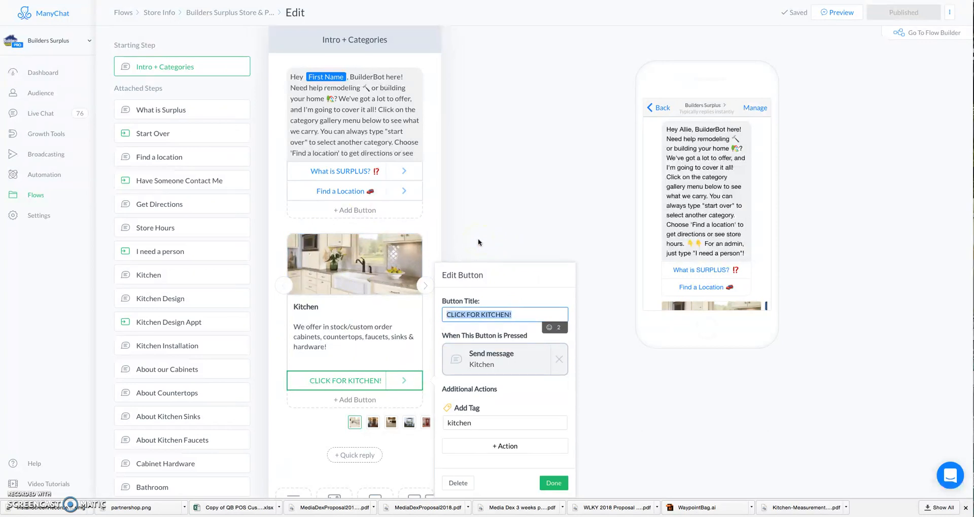
click(311, 100)
click(608, 213)
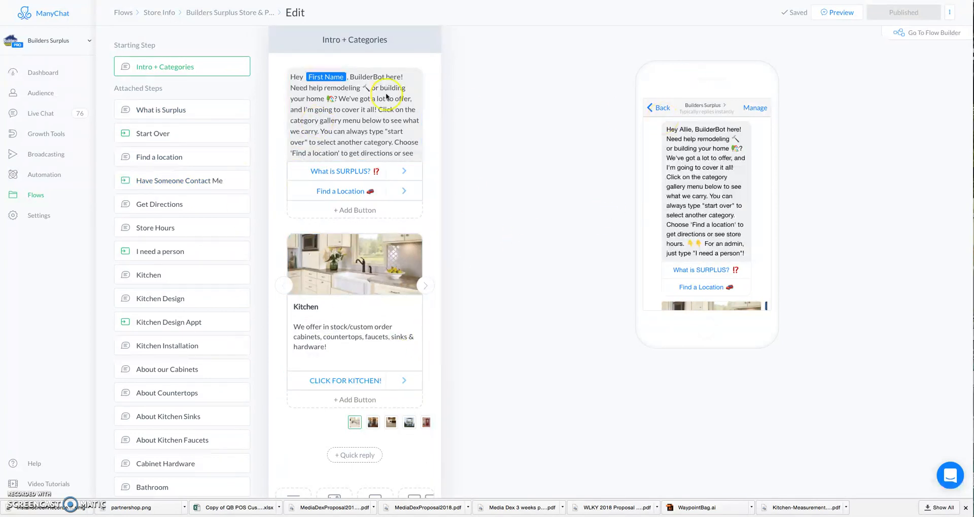
Step: Return to the flows overview, open the Kitchen Drip folder and view its folder options
click(42, 199)
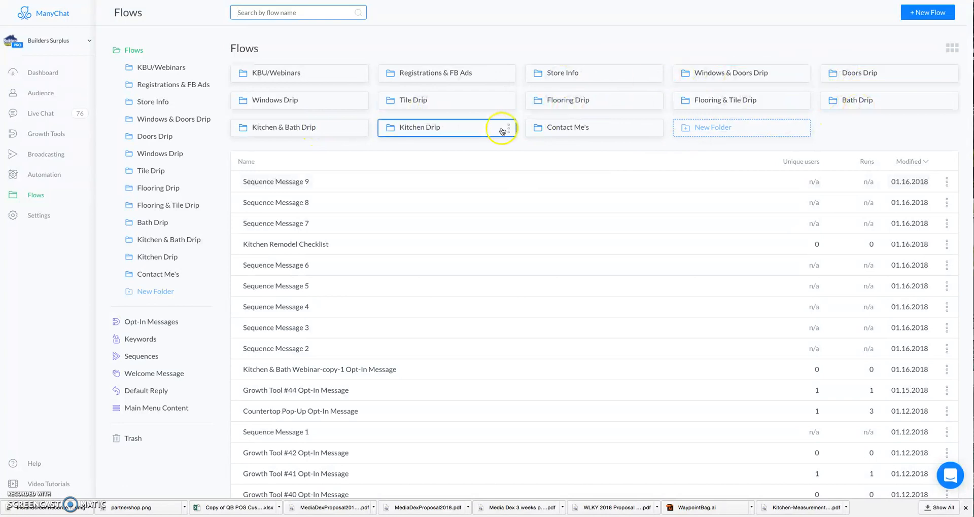
click(433, 131)
click(509, 127)
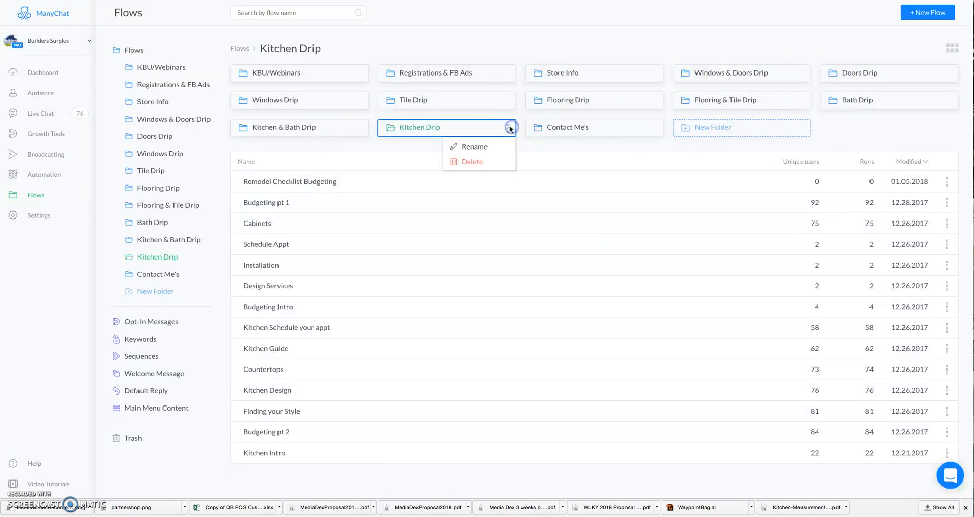
click(559, 147)
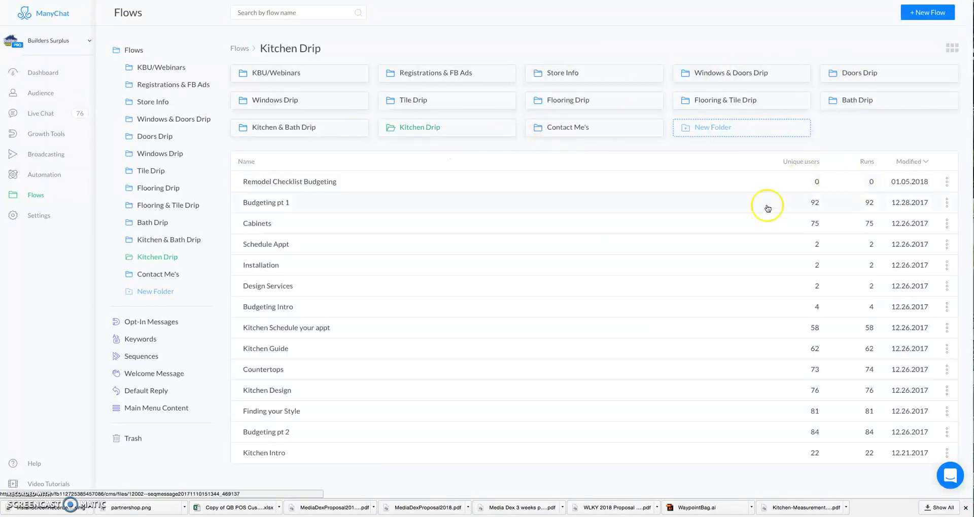
Step: Duplicate the Budgeting pt 1 and Cabinets flows in the Kitchen Drip folder
click(947, 202)
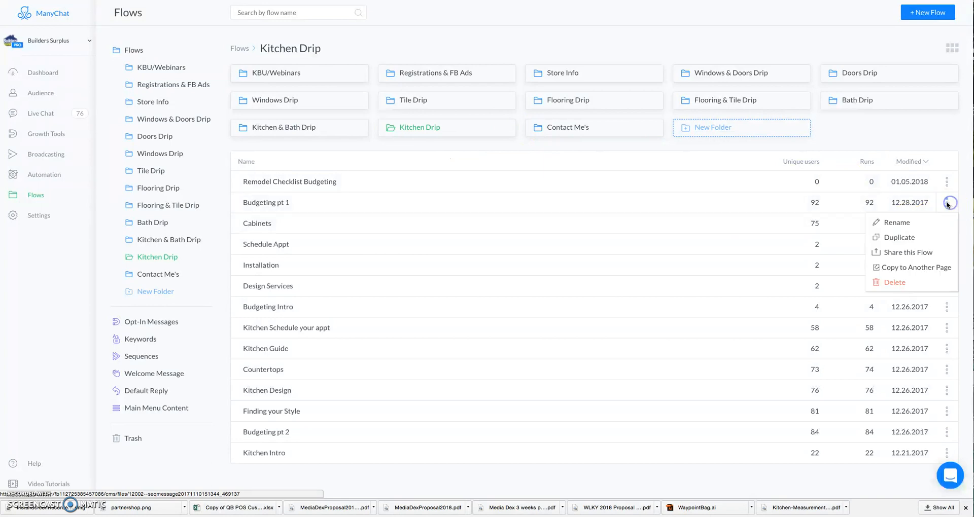
click(912, 239)
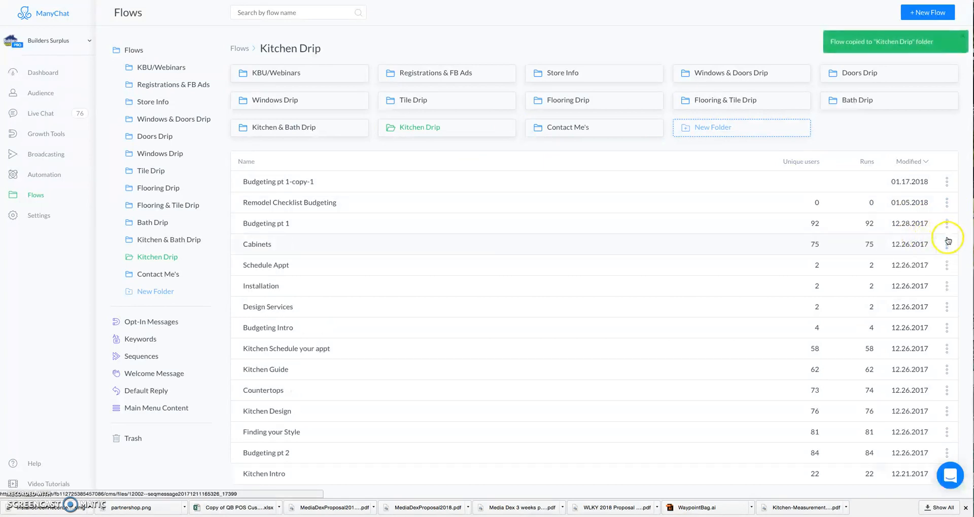
click(947, 241)
click(920, 284)
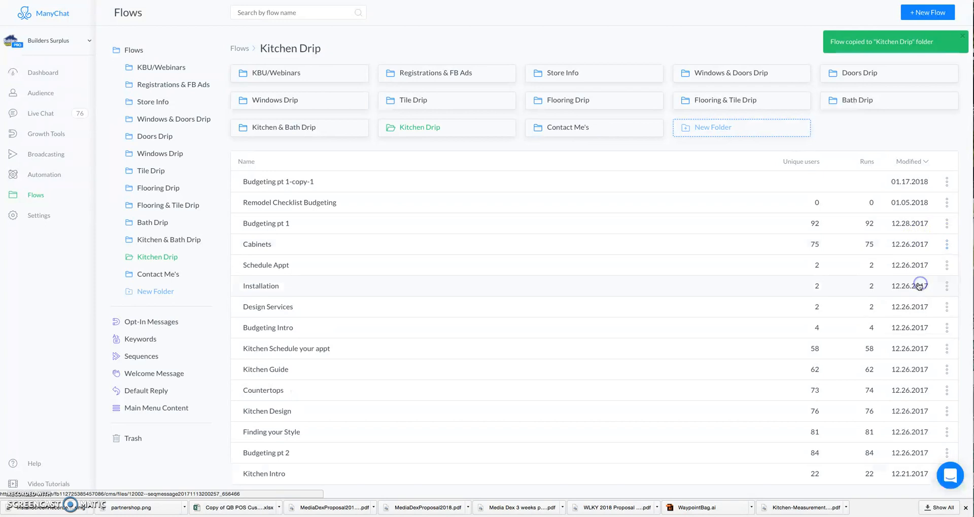
Step: Duplicate the Schedule Appt flow once and the Design Services flow twice
click(946, 290)
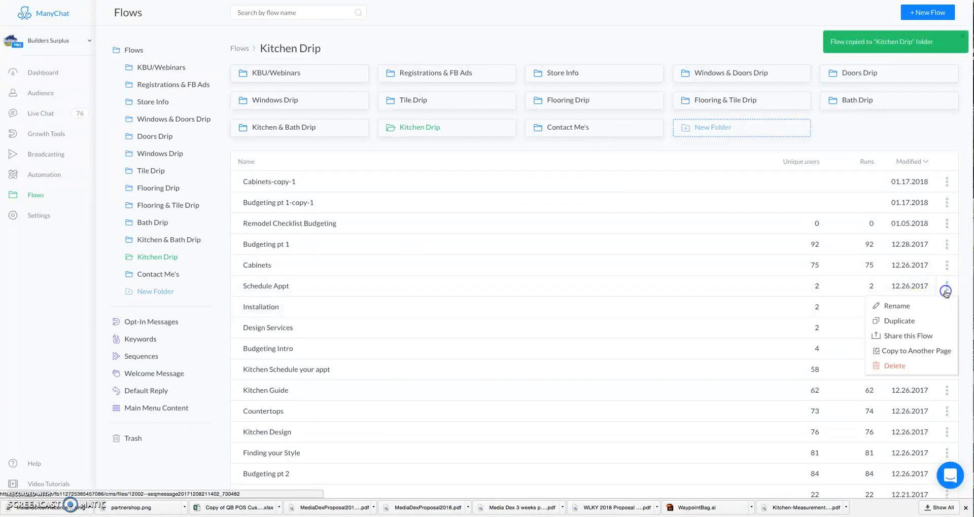
click(911, 327)
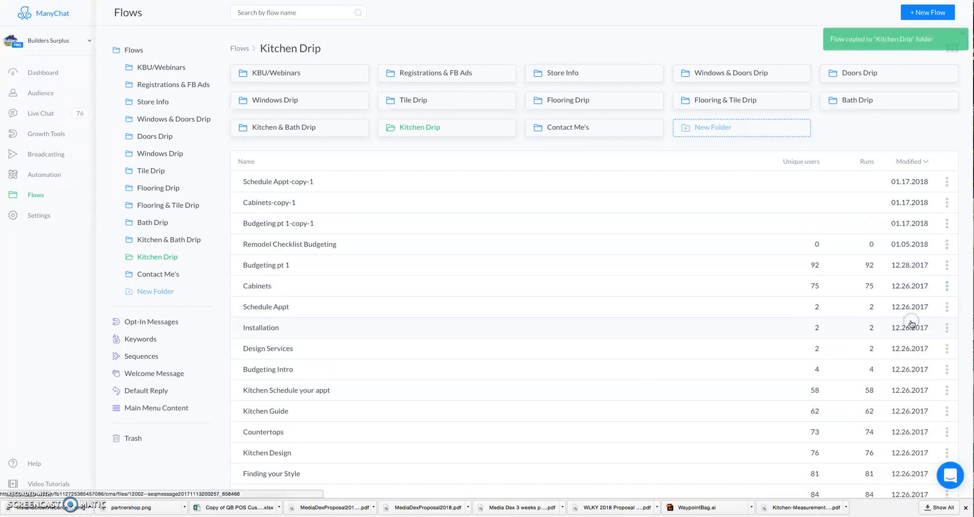
click(947, 349)
click(920, 390)
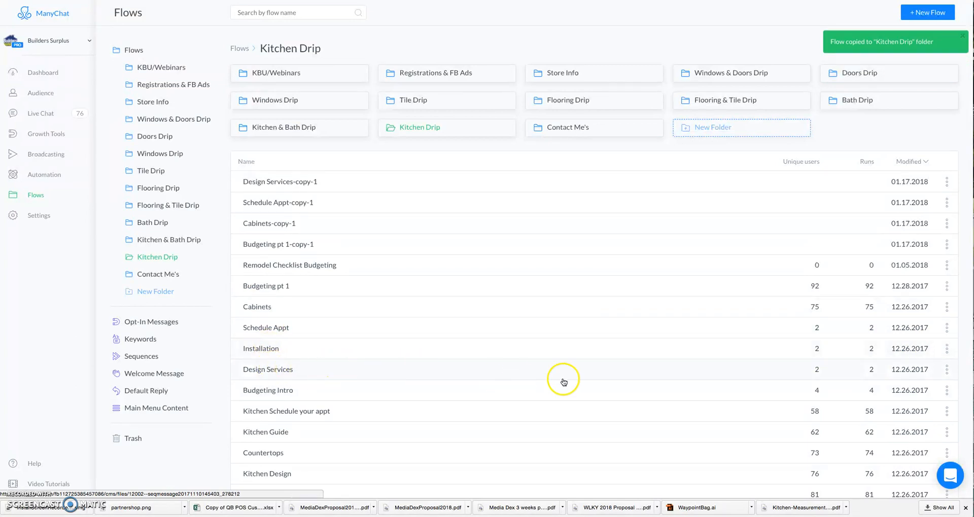
click(947, 369)
click(921, 402)
Step: Duplicate the Kitchen Guide and Countertops flows in the Kitchen Drip folder
scroll(344, 349, down, 1)
scroll(344, 350, down, 2)
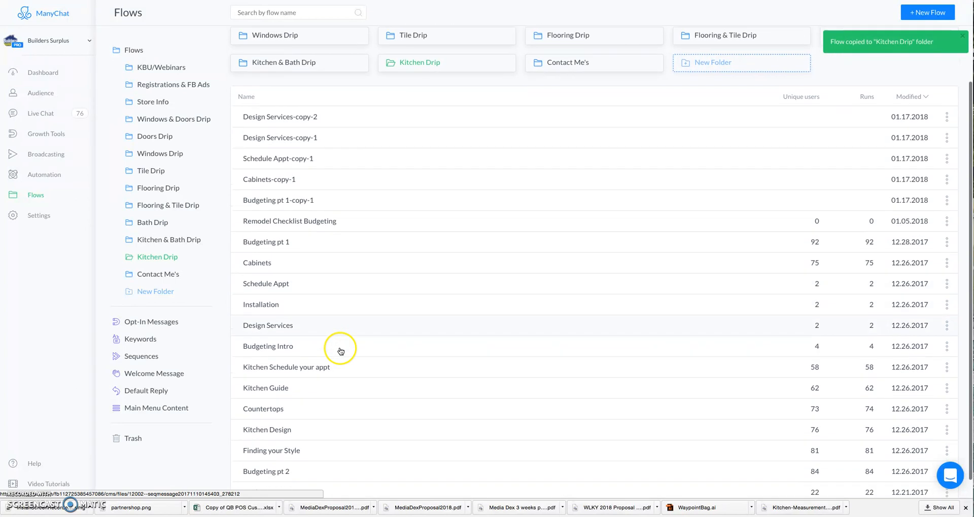
scroll(264, 328, down, 1)
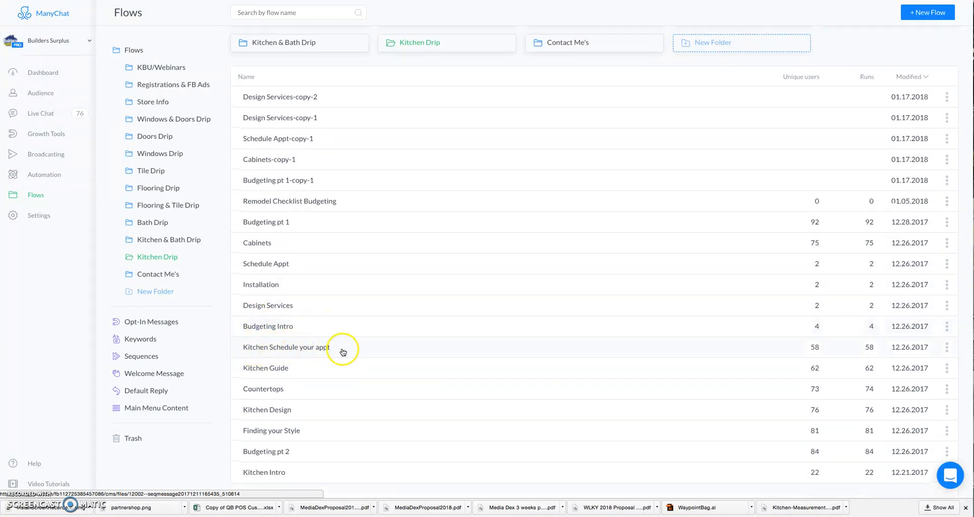
click(947, 370)
click(923, 404)
scroll(326, 374, down, 1)
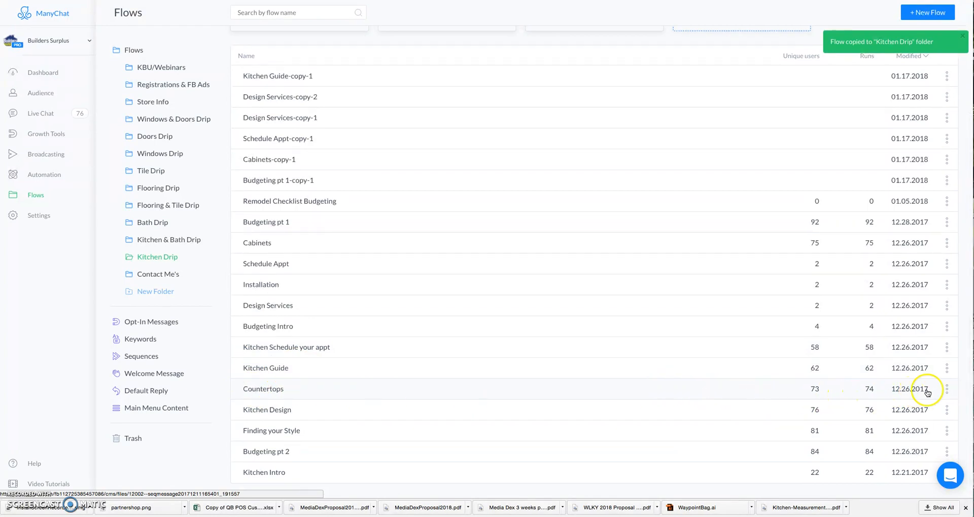
click(944, 391)
click(898, 423)
Step: Duplicate the Finding your Style flow in the Kitchen Drip folder
scroll(395, 391, down, 1)
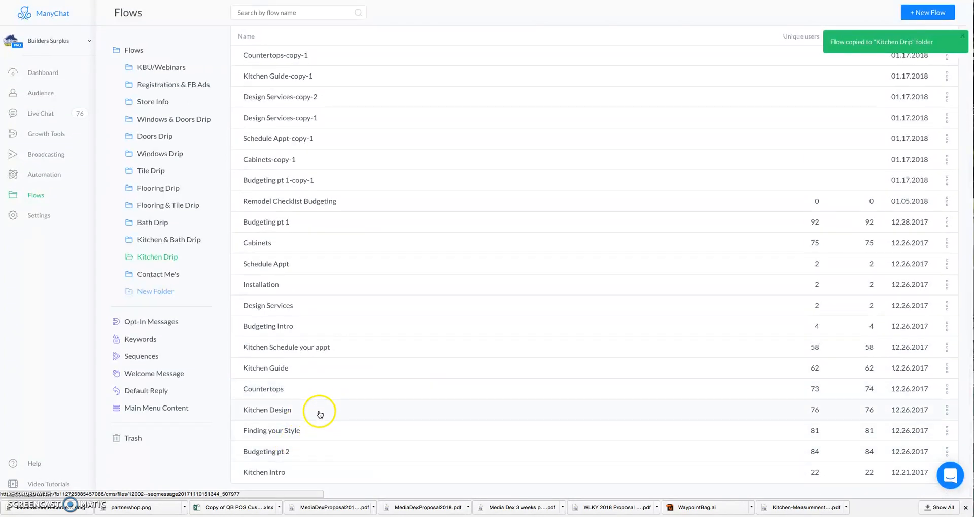
click(944, 436)
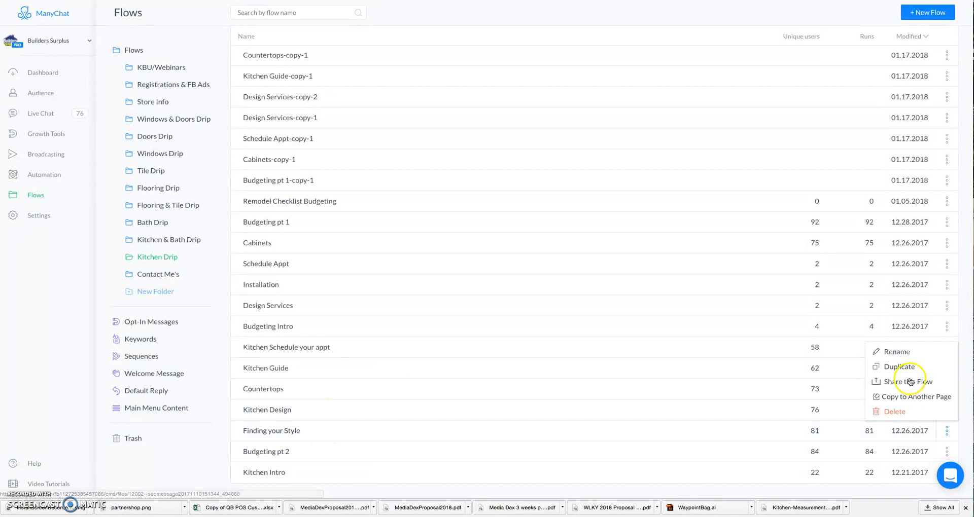
click(905, 366)
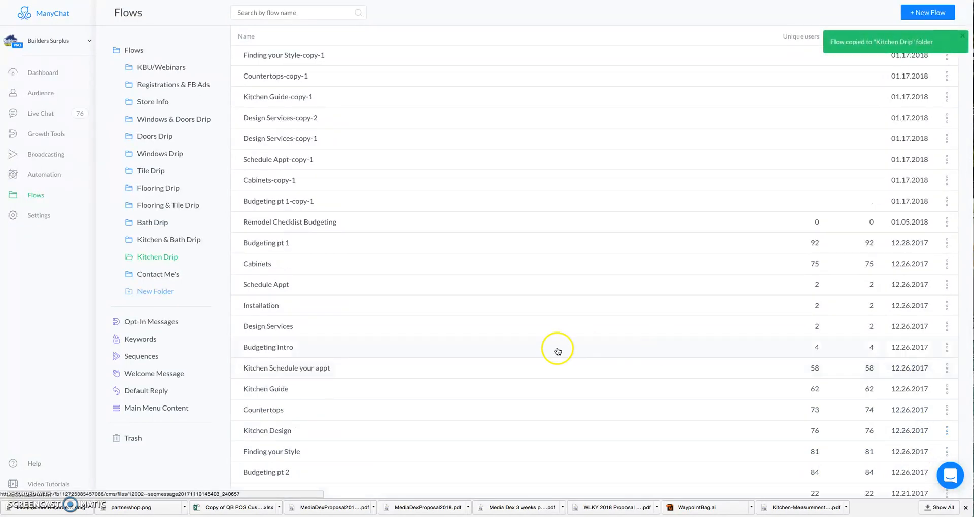
scroll(334, 300, down, 1)
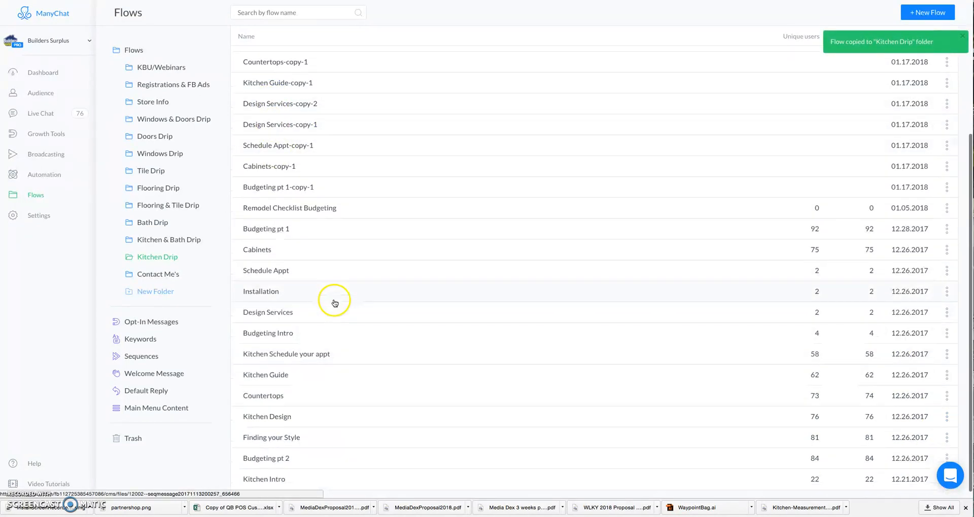
Step: Duplicate the Budgeting pt 2 flow in the Kitchen Drip folder
click(315, 412)
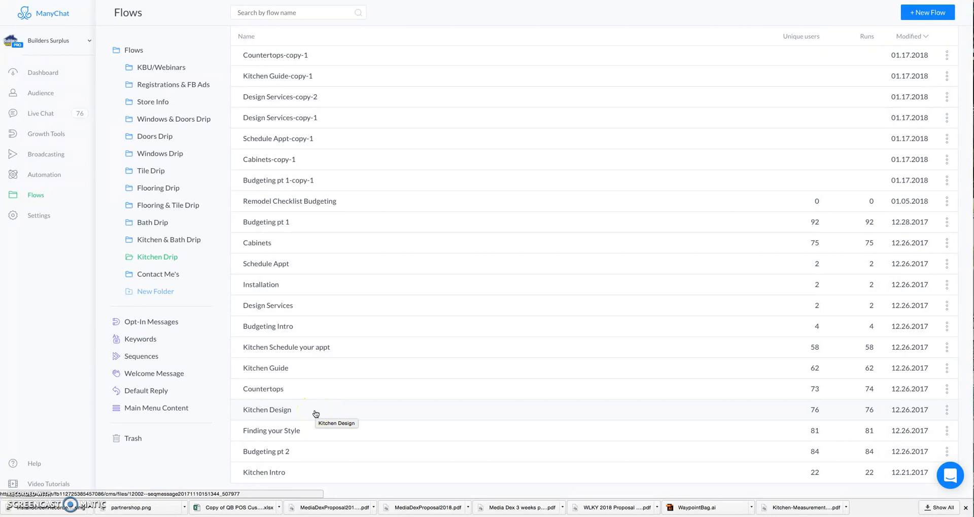
click(946, 457)
click(906, 388)
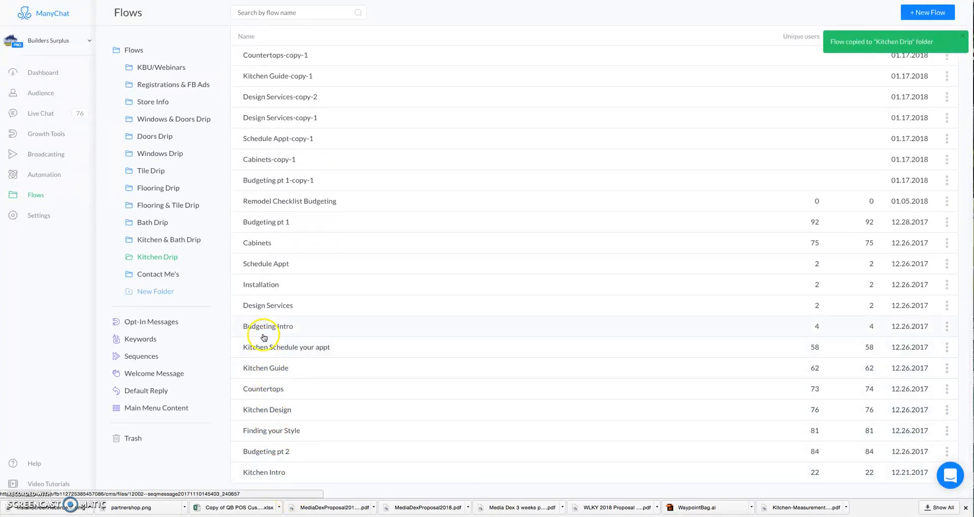
Step: Create a new flow folder named "Compressed Kitchen Sequence"
scroll(274, 263, up, 3)
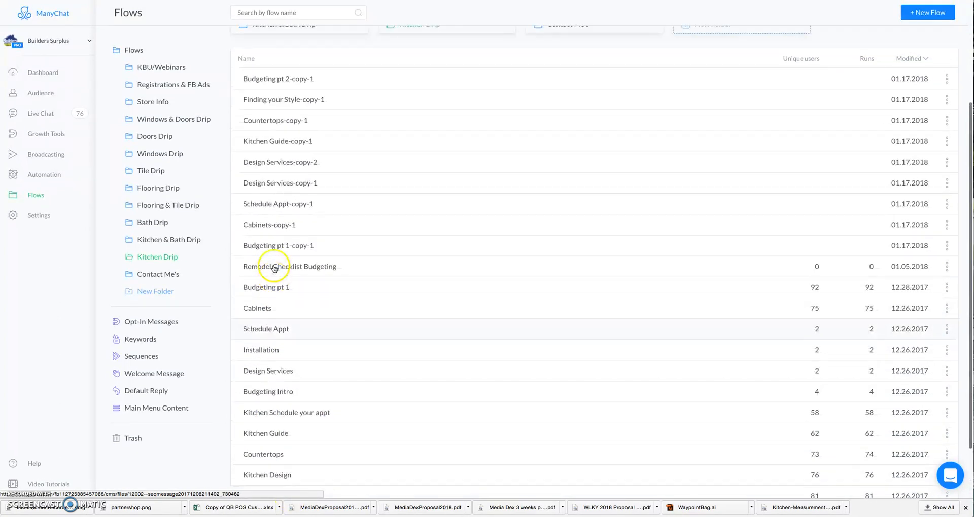
scroll(346, 241, up, 3)
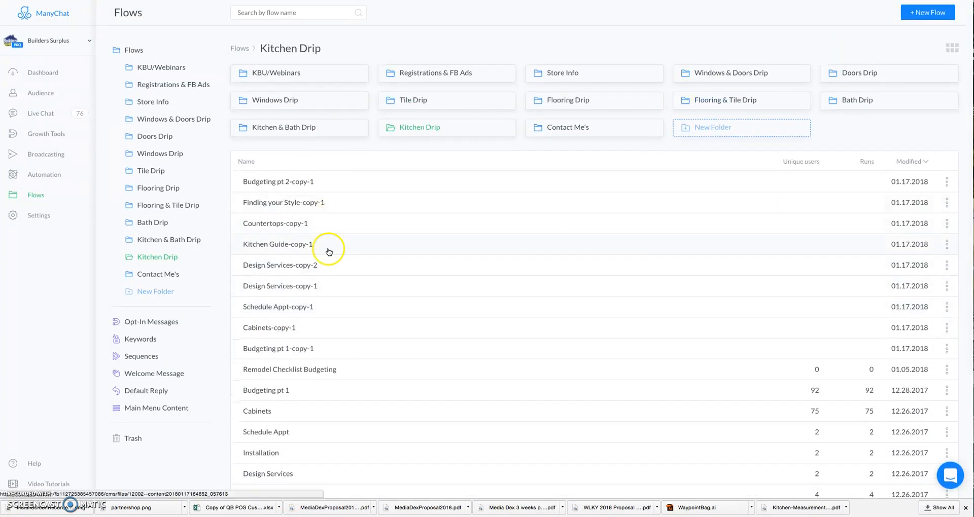
click(747, 129)
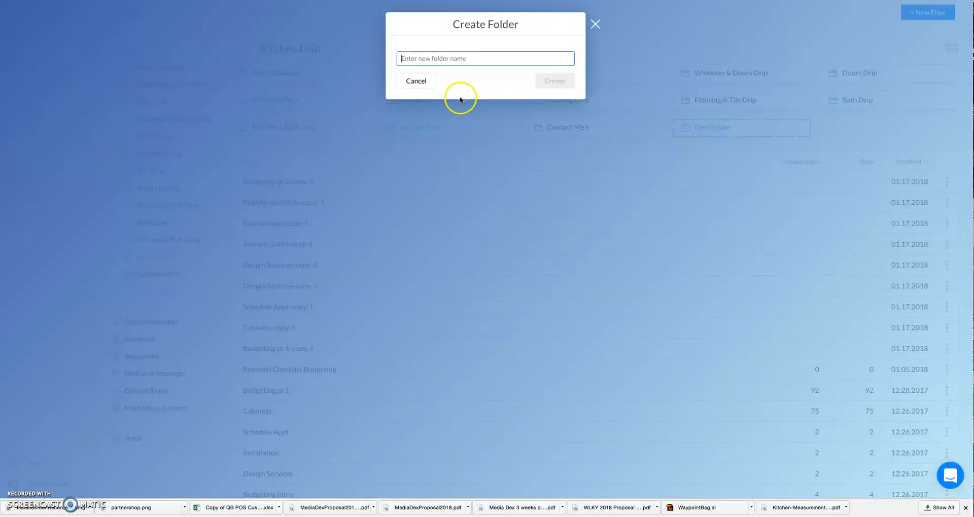
text(Compressed)
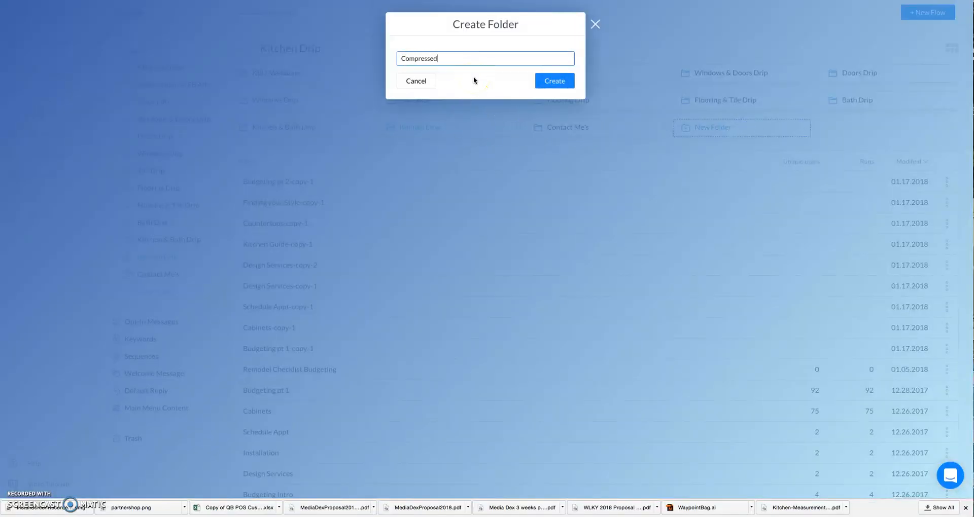
text( Kitchen Sequence)
click(550, 81)
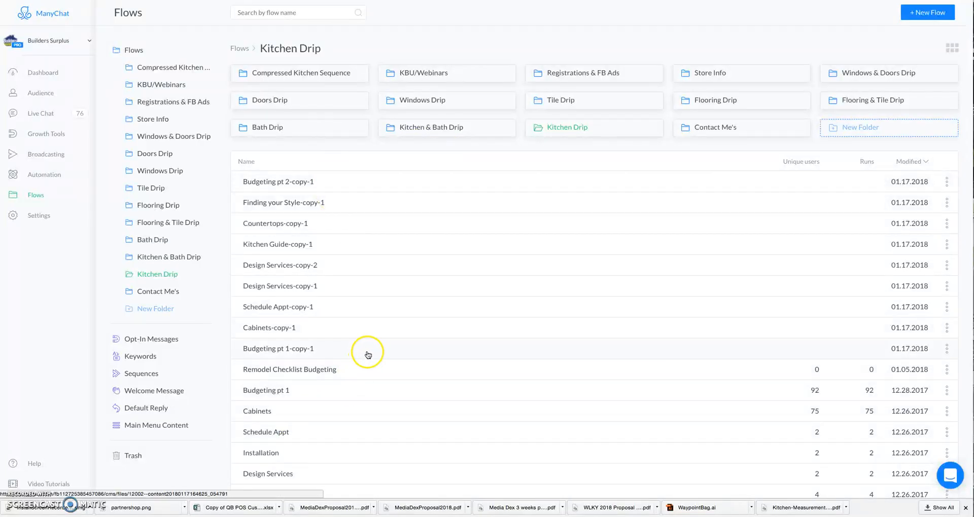
Step: Move the Budgeting pt 1-copy-1 and Cabinets-copy-1 flows into the Compressed Kitchen Sequence folder
drag(368, 354, 311, 76)
drag(321, 326, 312, 264)
click(326, 306)
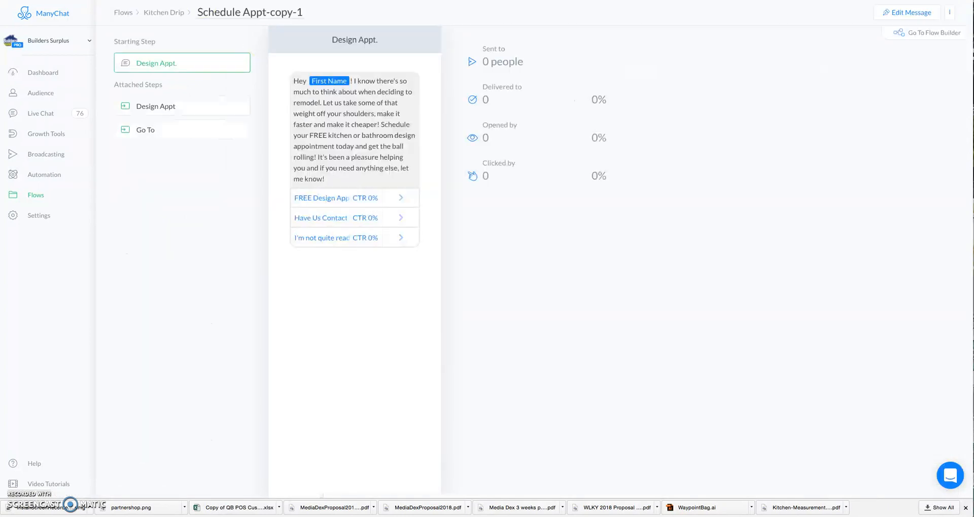
key(alt+Left)
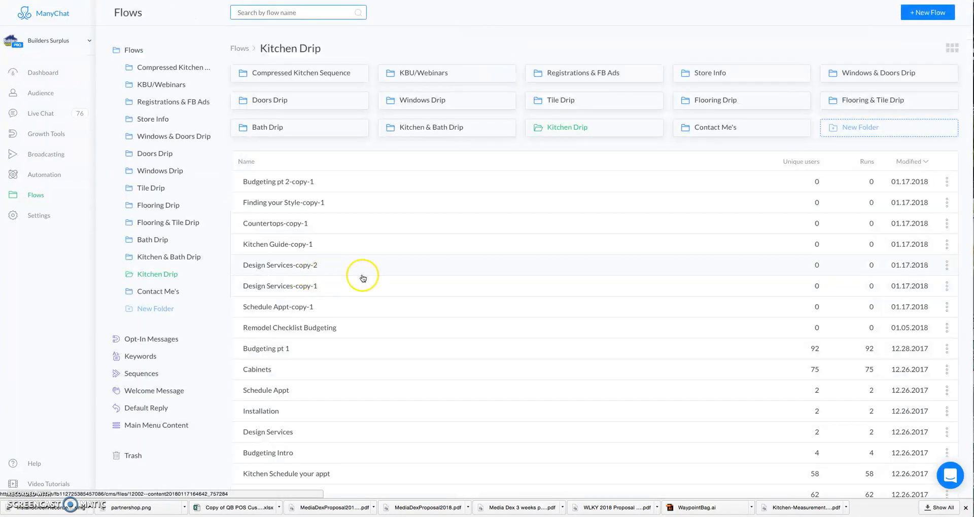
Step: Move the remaining copied flows from Kitchen Drip into the Compressed Kitchen Sequence folder and open that folder
click(302, 183)
drag(302, 183, 296, 74)
drag(300, 181, 300, 77)
drag(287, 181, 273, 69)
drag(257, 181, 260, 74)
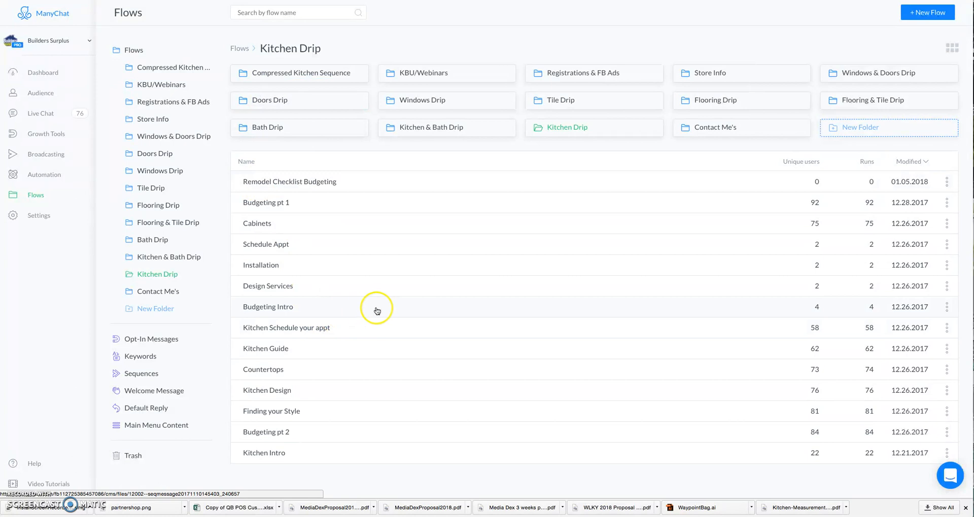
click(283, 72)
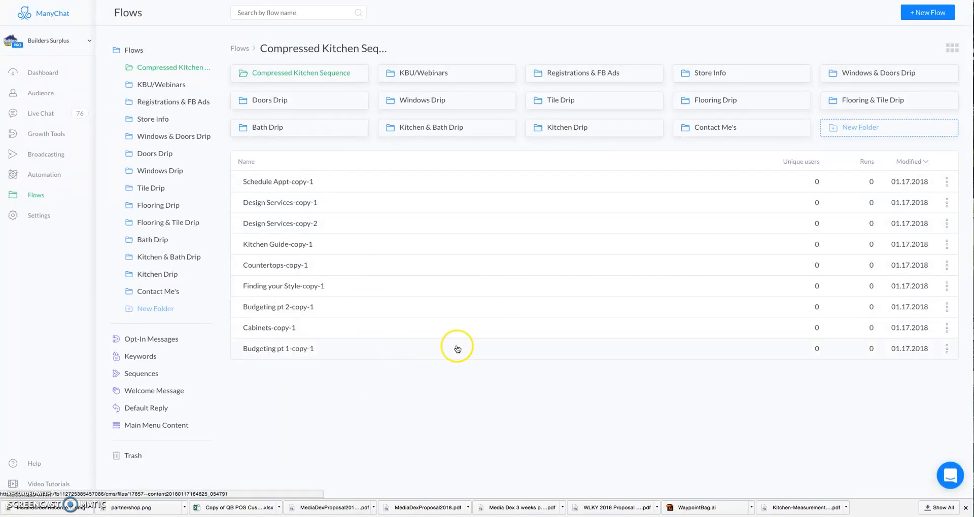
Step: Create a new automation sequence named "Compressed Kitchen Sequence"
click(54, 175)
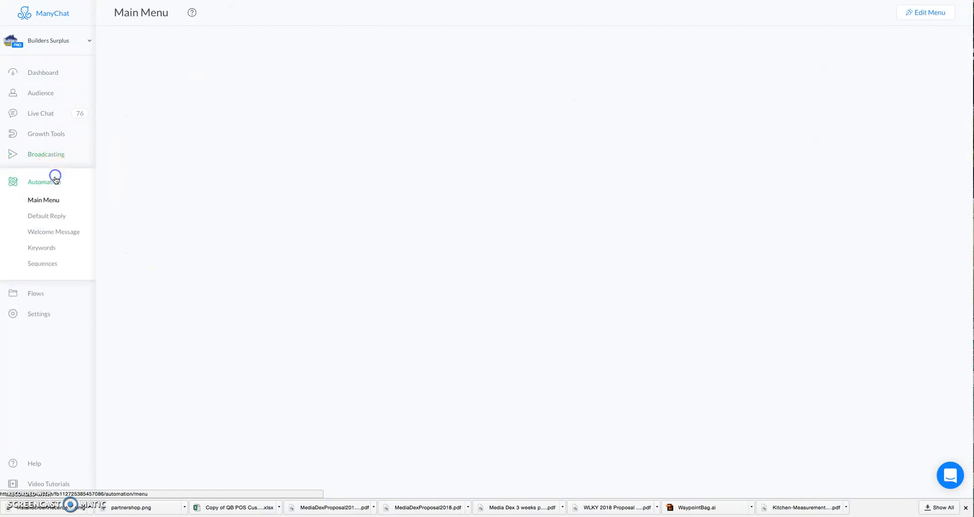
click(47, 264)
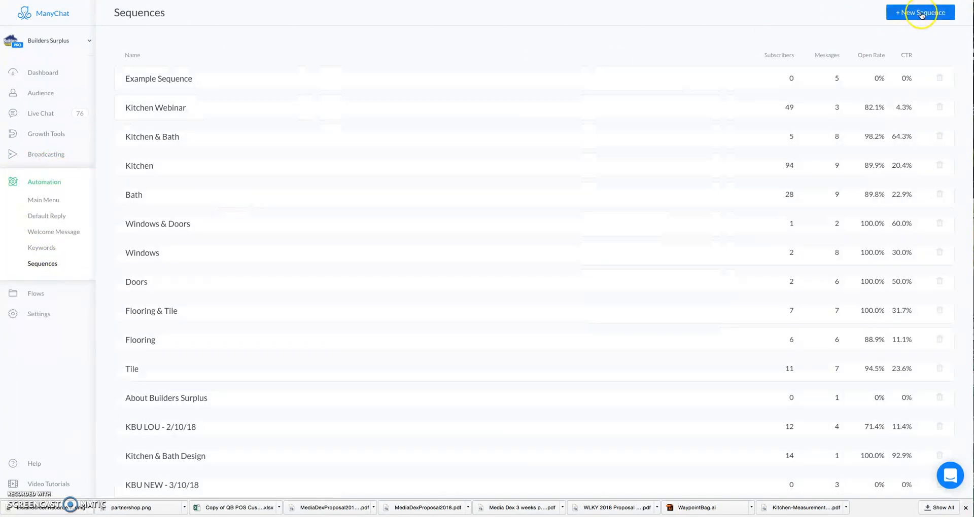
click(922, 12)
text(Compressed Kitchen)
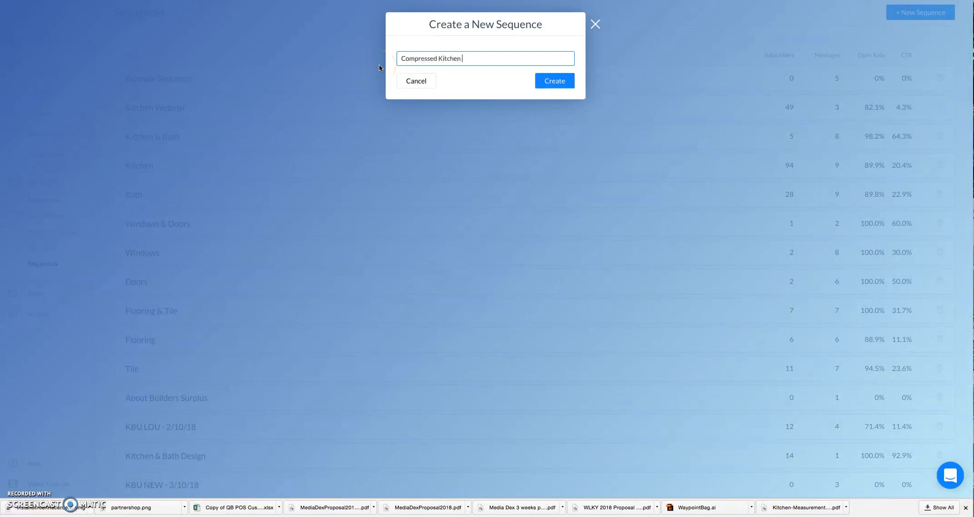
text( Sequence)
click(546, 81)
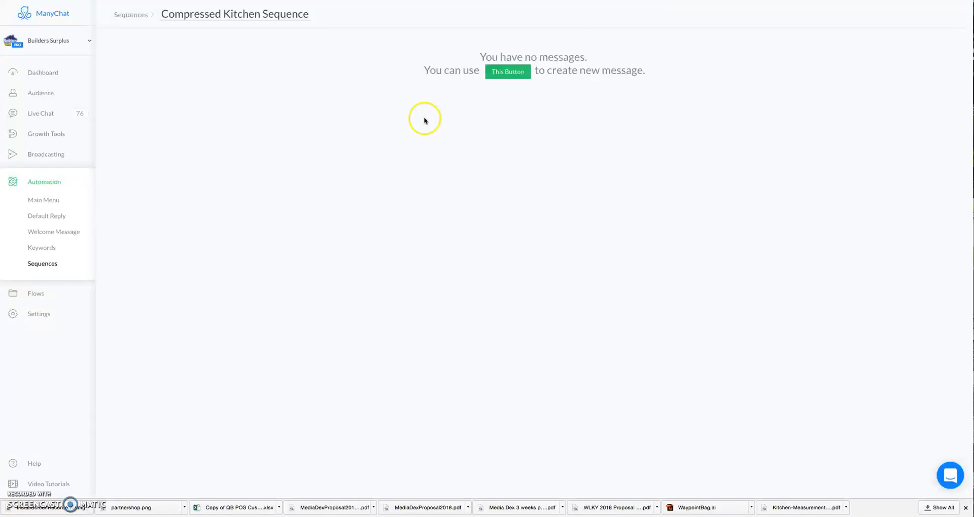
Step: Add a first message with a new reply that starts with "Hey" and the First Name variable, using "there" as fallback
click(507, 71)
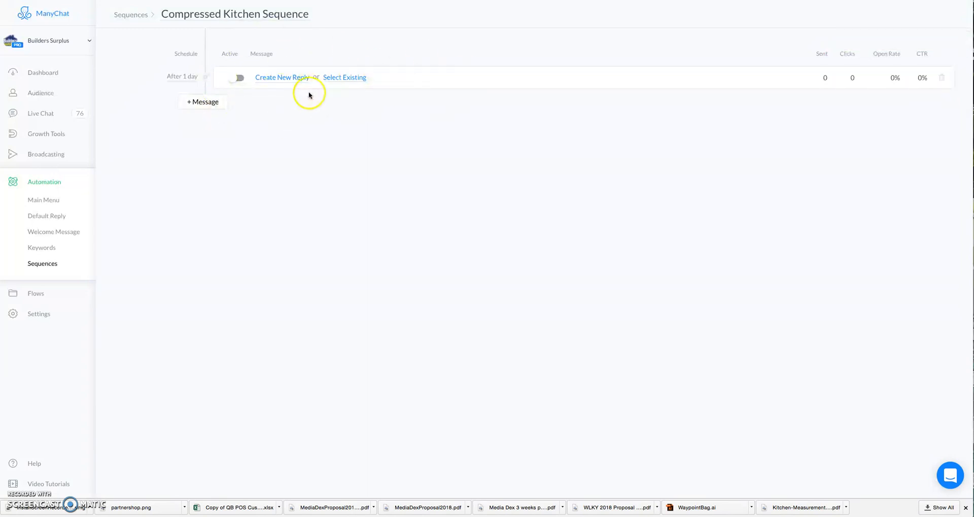
click(272, 78)
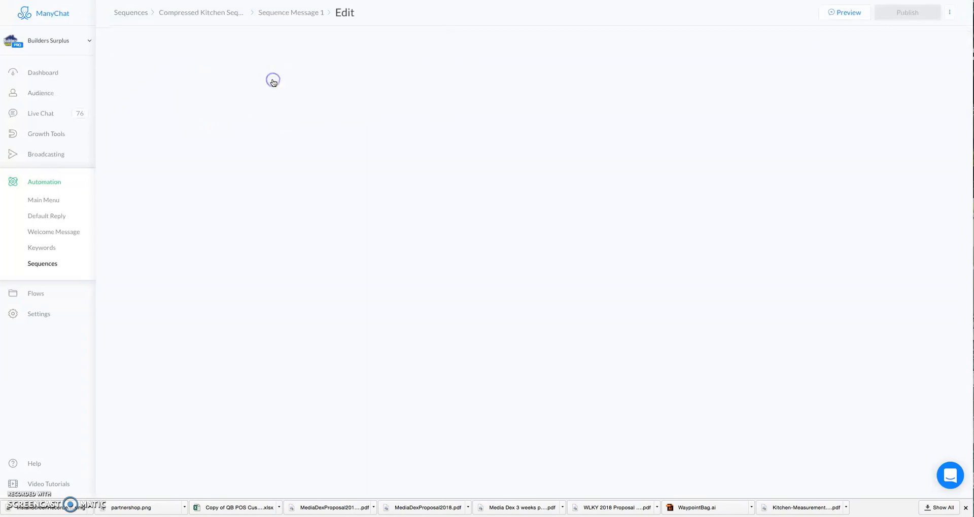
text(Hey)
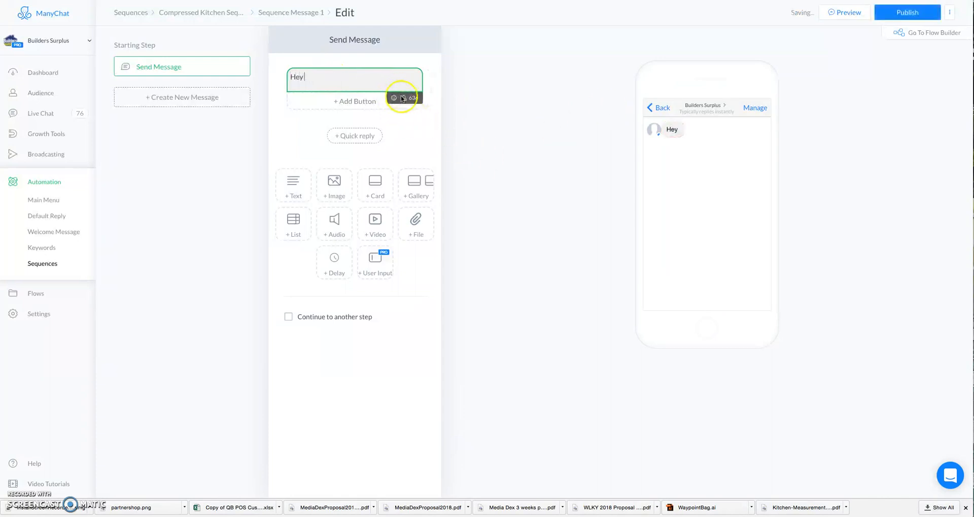
click(401, 98)
click(327, 117)
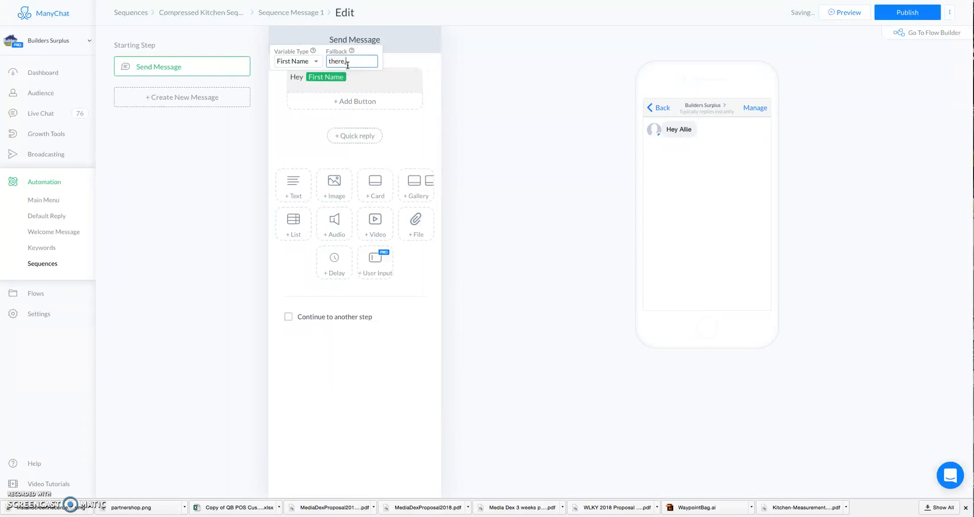
click(370, 75)
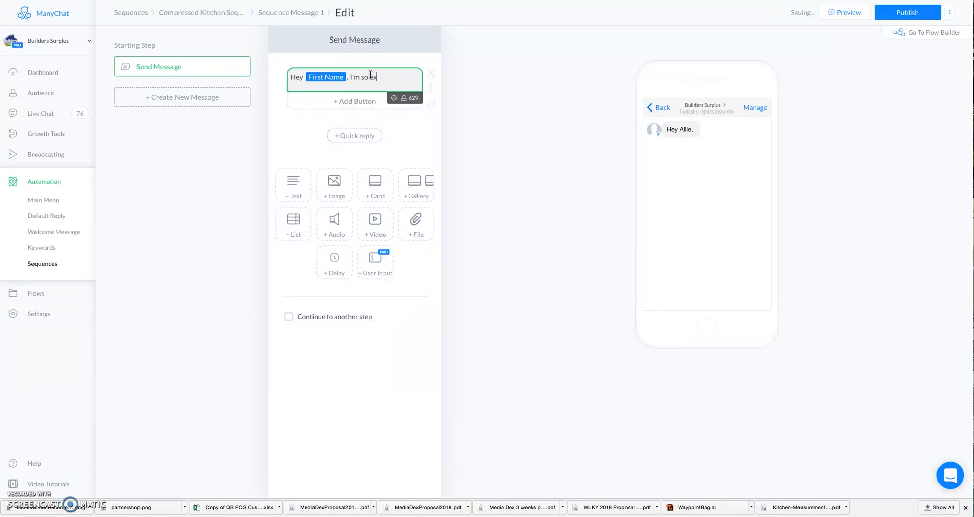
Step: Continue the greeting with ", I'm so excited to help you with your kitchen remodel. There is"
text(, I'm so excited to help you wi)
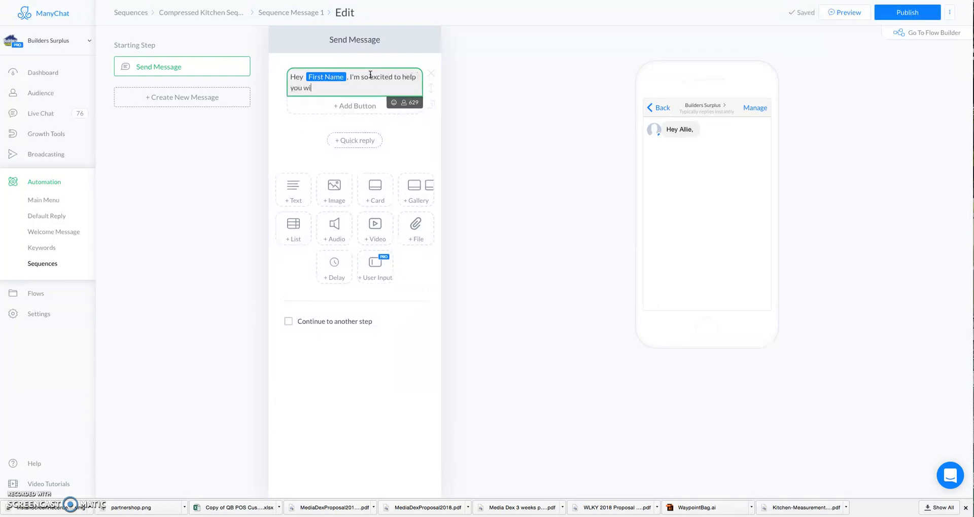
text(th your kitchen re)
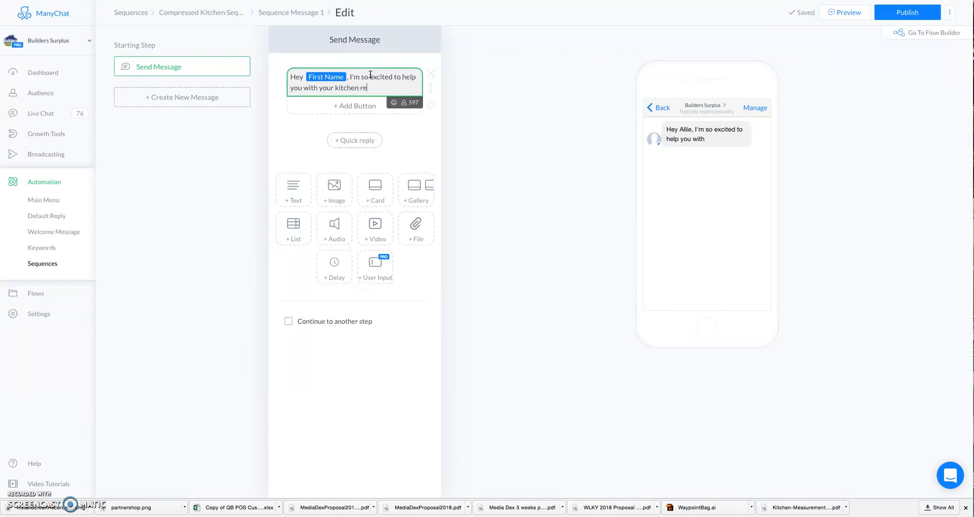
text(l. There is)
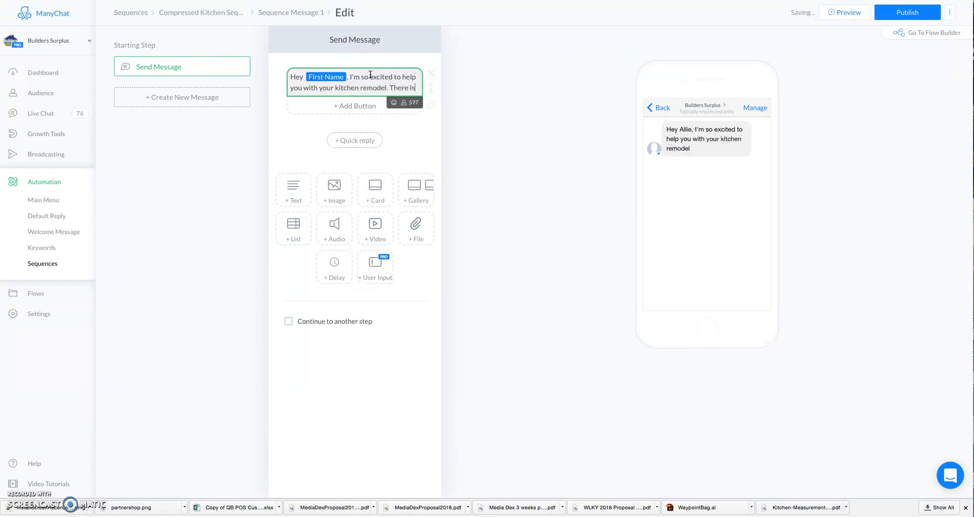
Step: Extend the message with "a lot of great info in here, so make sure to click as many options as possible to learn all that"
text( a lot of great info in here, so mak)
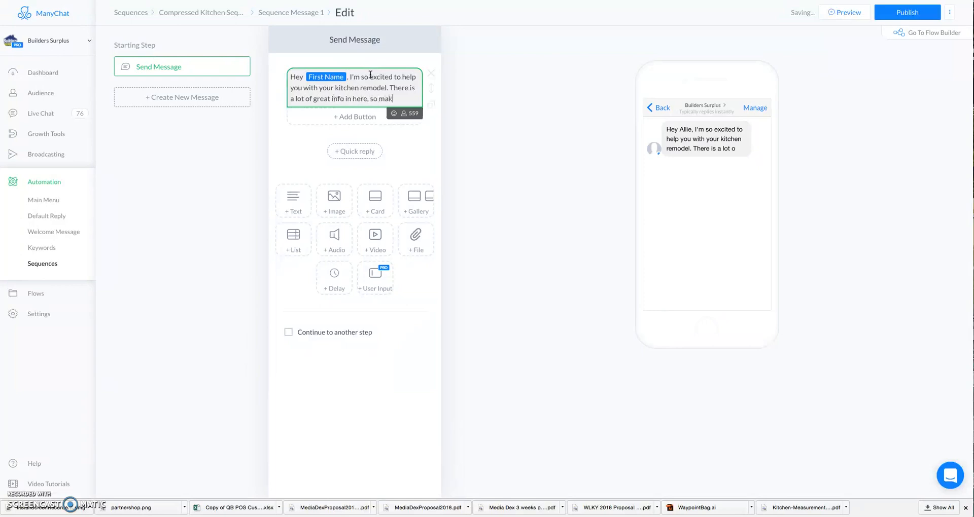
text(e sure to click as many options as pos)
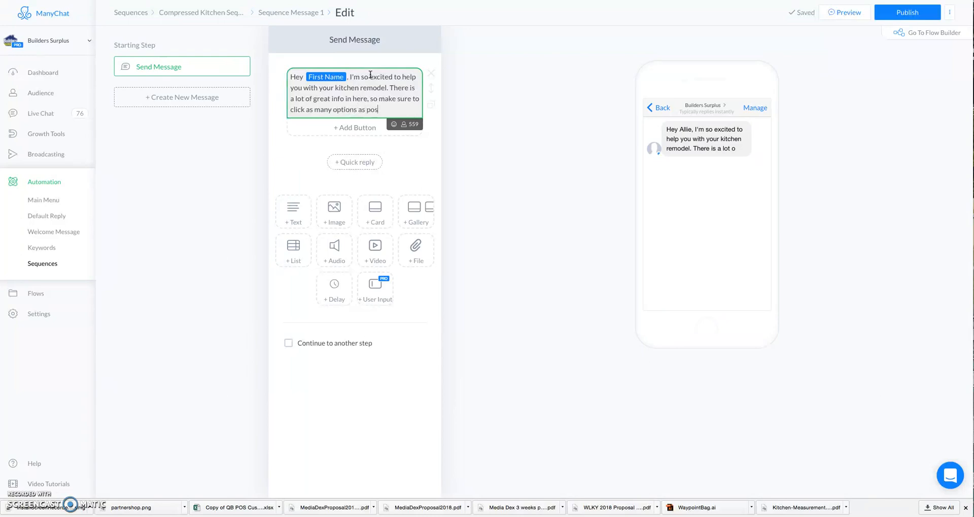
text(arn all th)
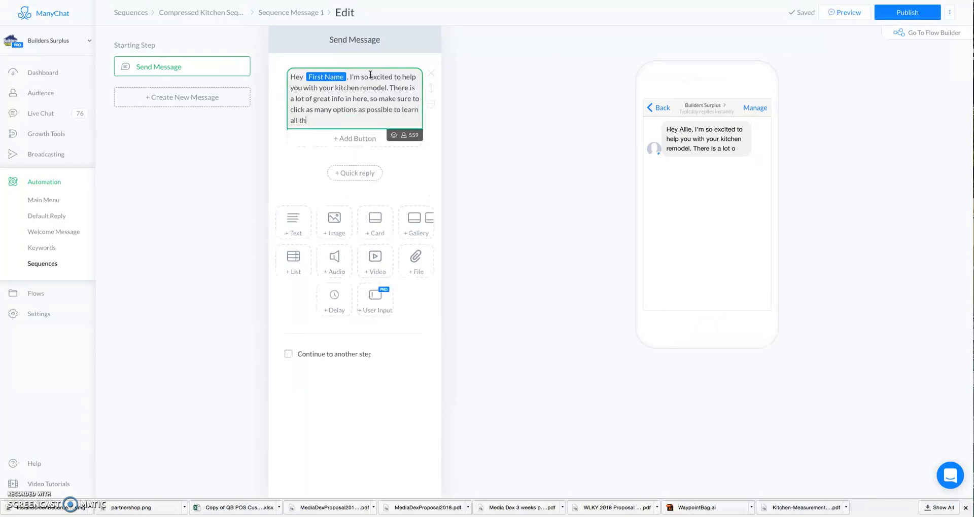
Step: Finish the message with "you can about kitchen remodeling, materials, design and installation! Get started by clicking one of the option on the gallery menu below!"
text(at you can about kitch)
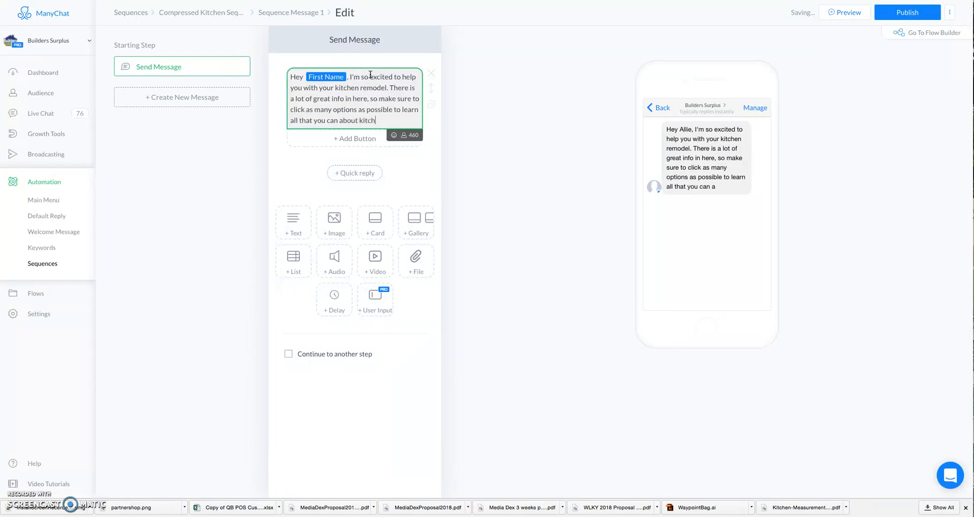
text(ng.)
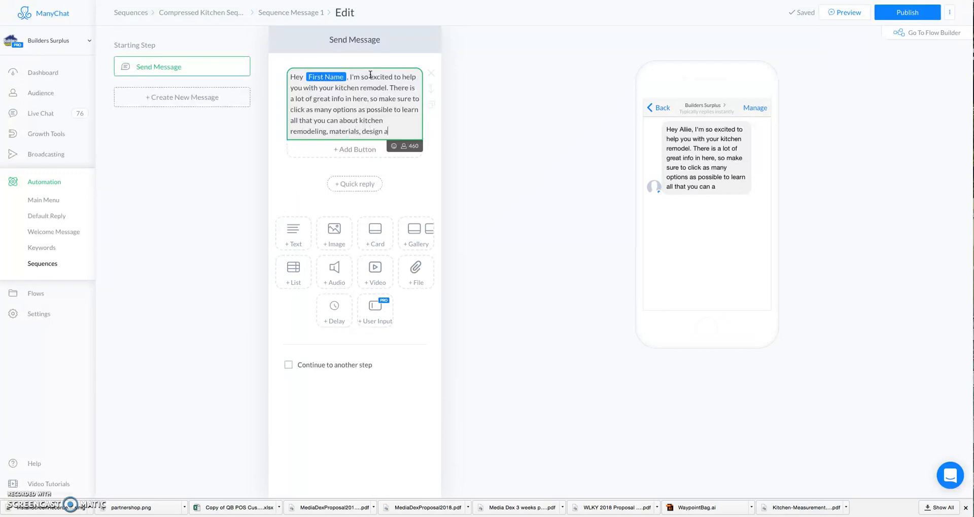
text(lation! L)
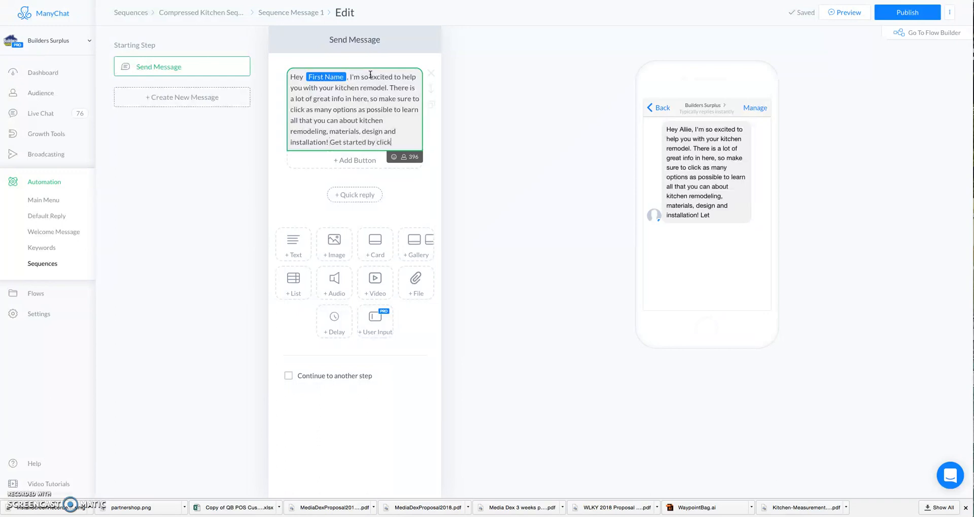
text(ne of the option on the gallery men)
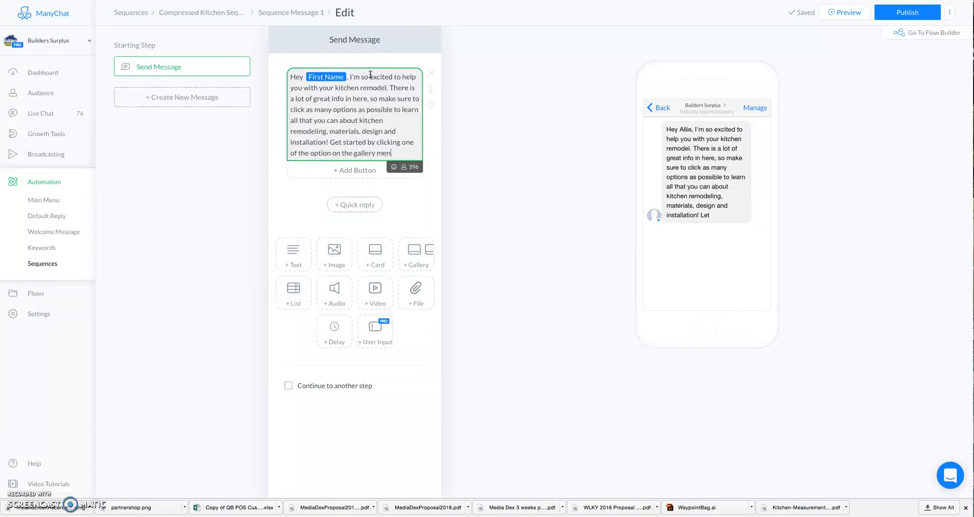
text(w!)
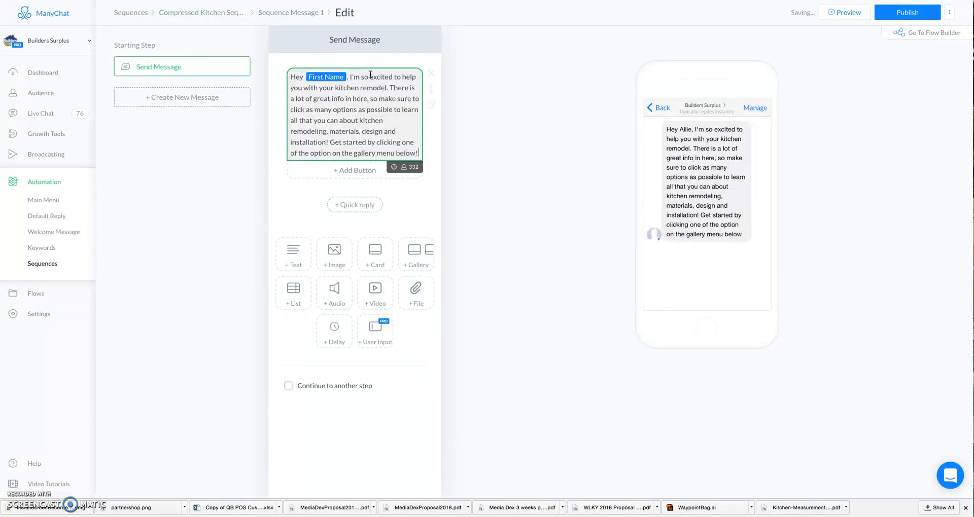
Step: Append three pointing-down hand emojis to the end of the message text
click(393, 167)
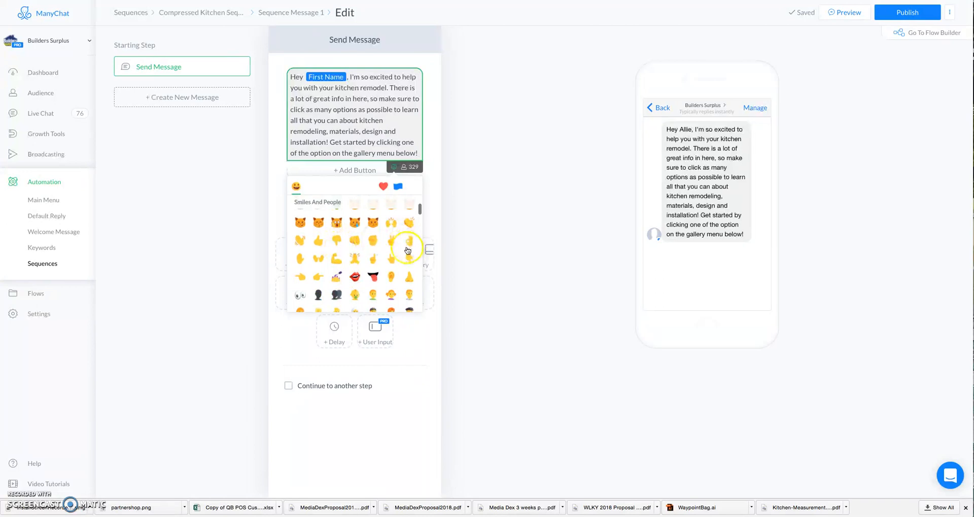
click(408, 259)
click(408, 259)
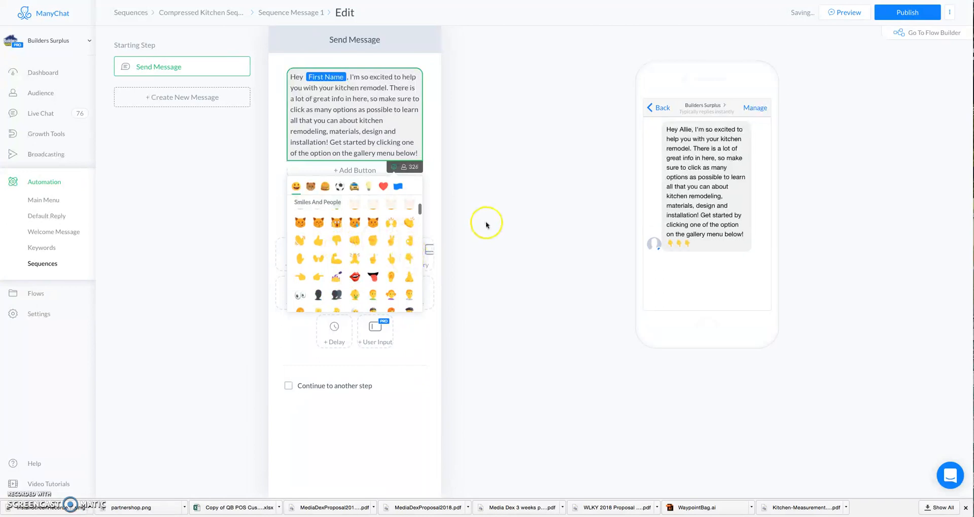
click(465, 200)
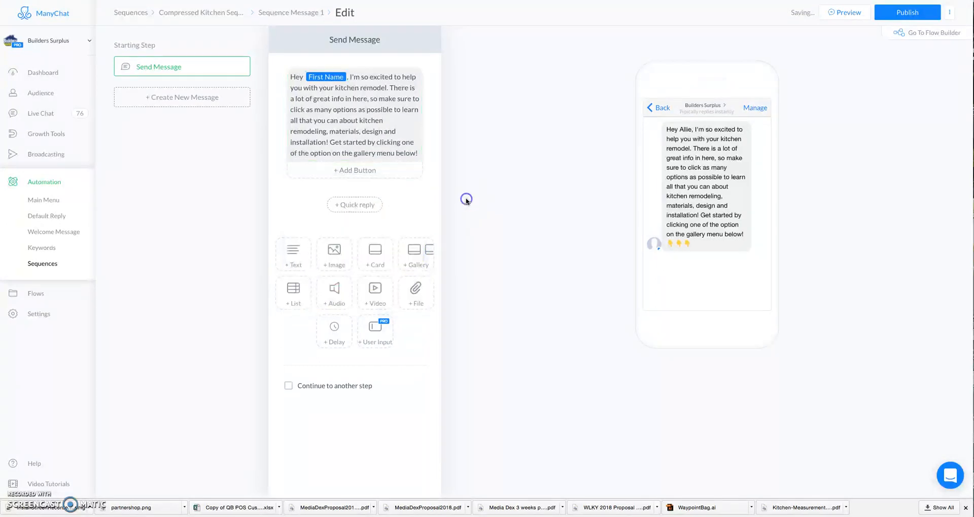
Step: Add a button titled "Have Us Contact You" under the text message, with a phone emoji before the title
click(354, 172)
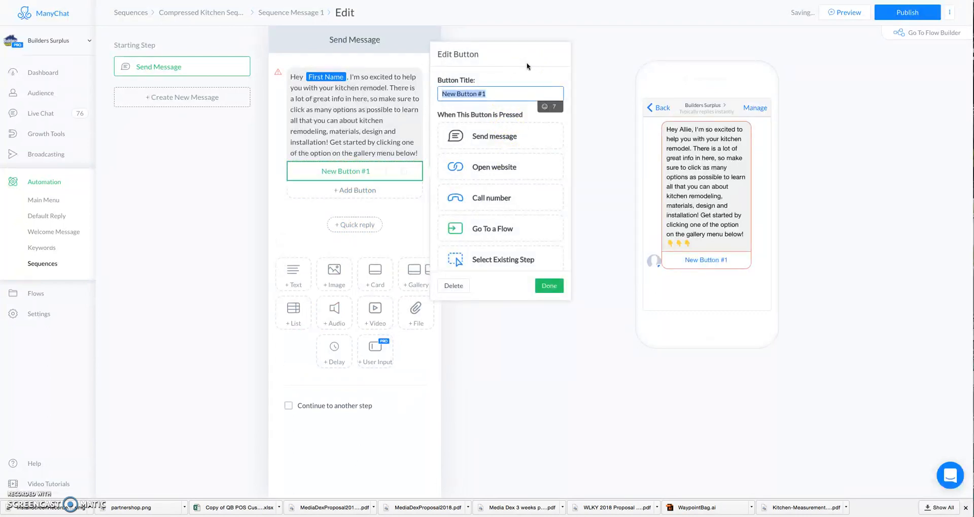
text(Have Us Contact You)
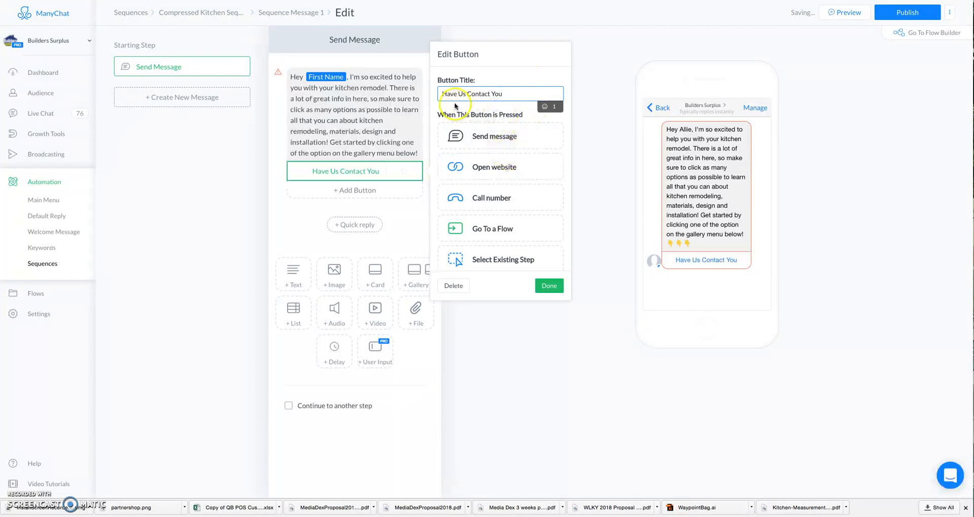
click(544, 107)
scroll(496, 168, down, 10)
scroll(495, 168, down, 10)
scroll(495, 168, down, 8)
scroll(495, 168, down, 4)
click(461, 180)
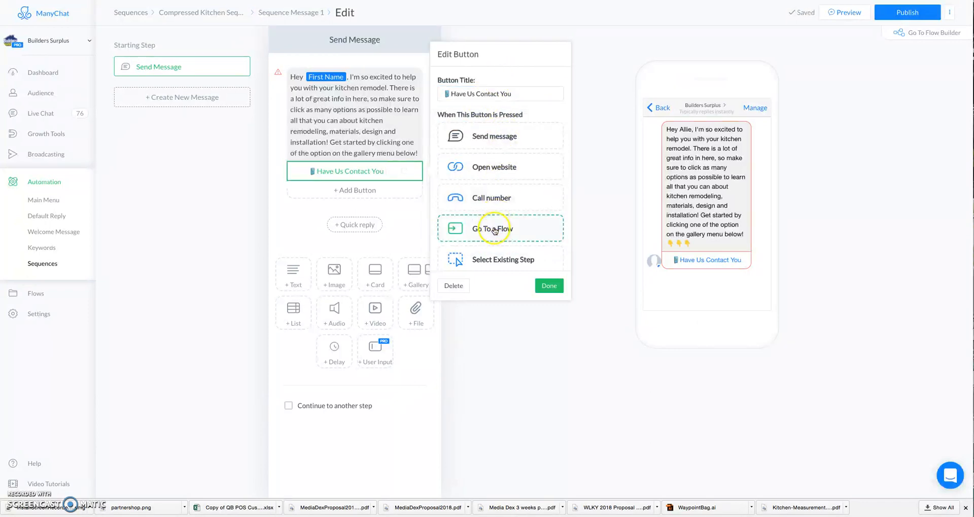
Step: Make the Have Us Contact You button go to the "Have Someone Contact Me - Kitchen" flow from the Contact Me's folder
click(494, 230)
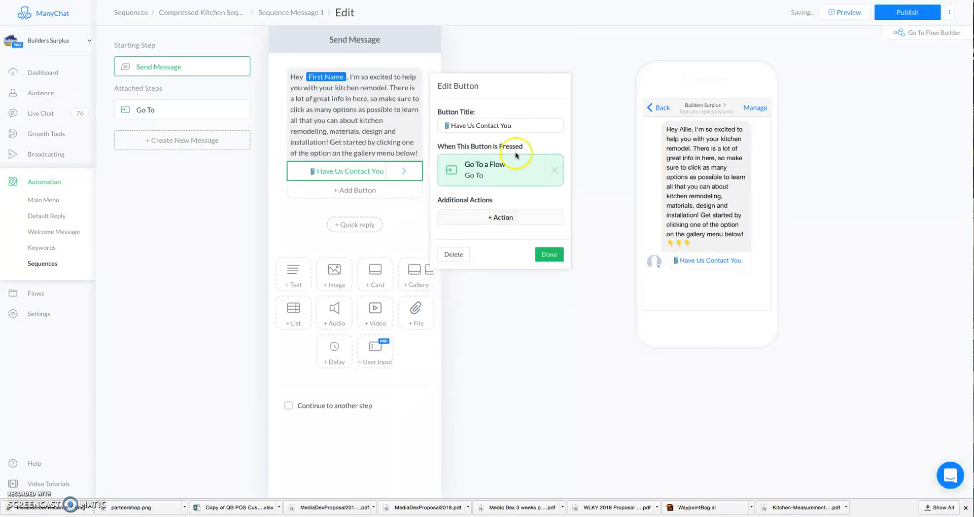
click(514, 169)
click(358, 79)
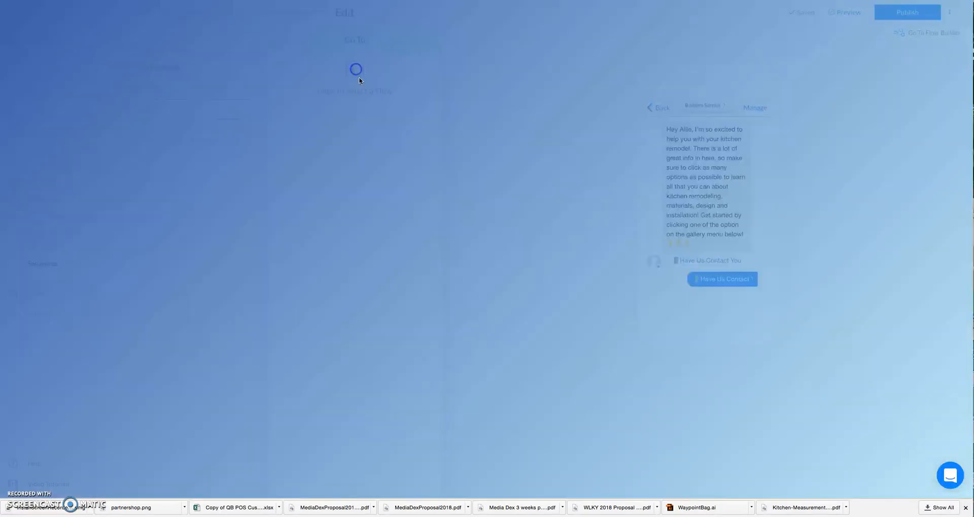
click(515, 251)
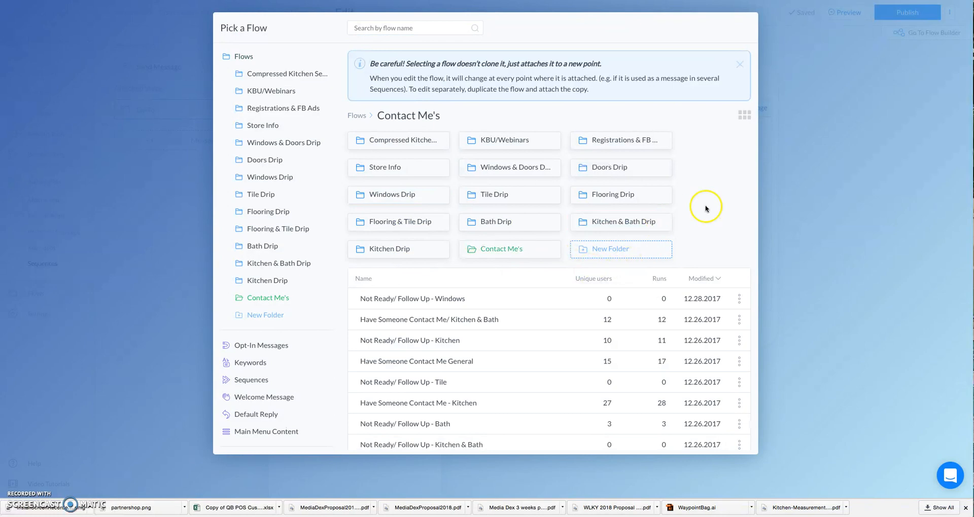
scroll(704, 206, down, 1)
scroll(451, 268, down, 2)
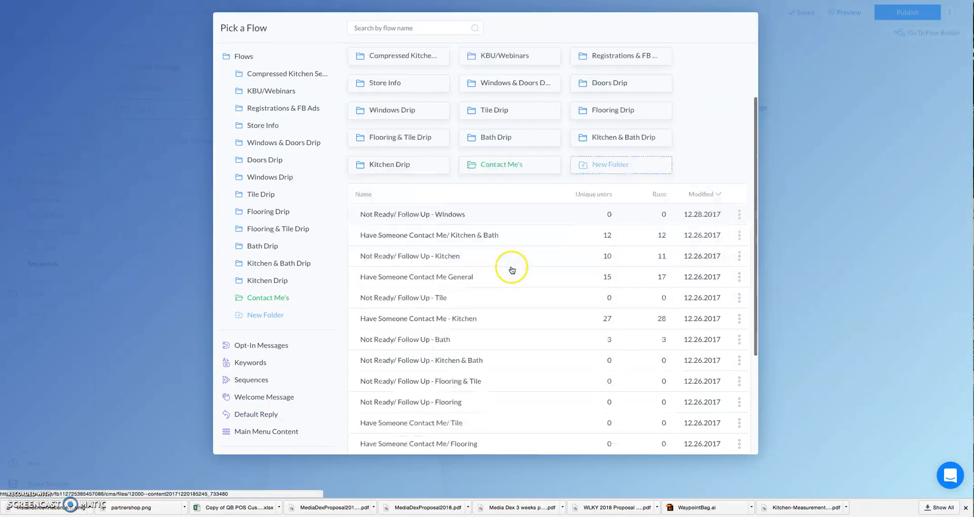
scroll(477, 289, down, 1)
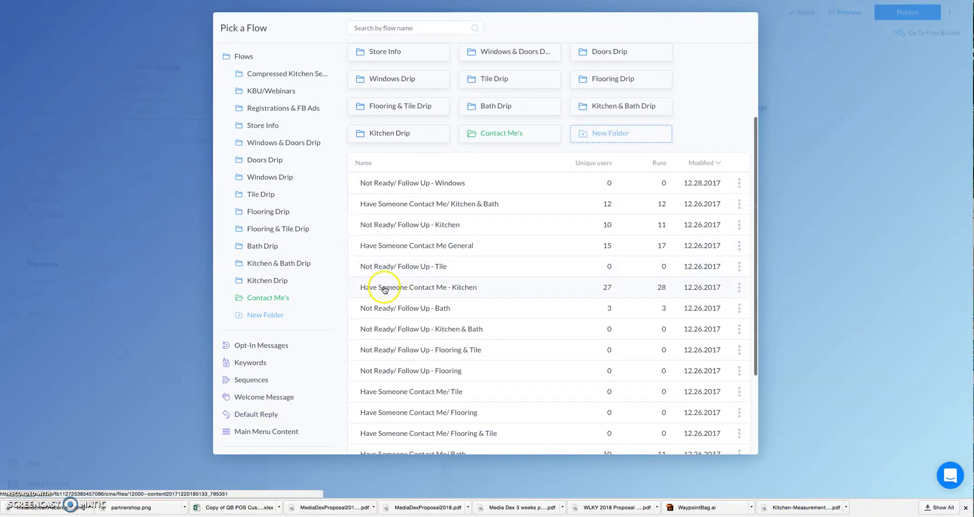
click(483, 290)
click(687, 441)
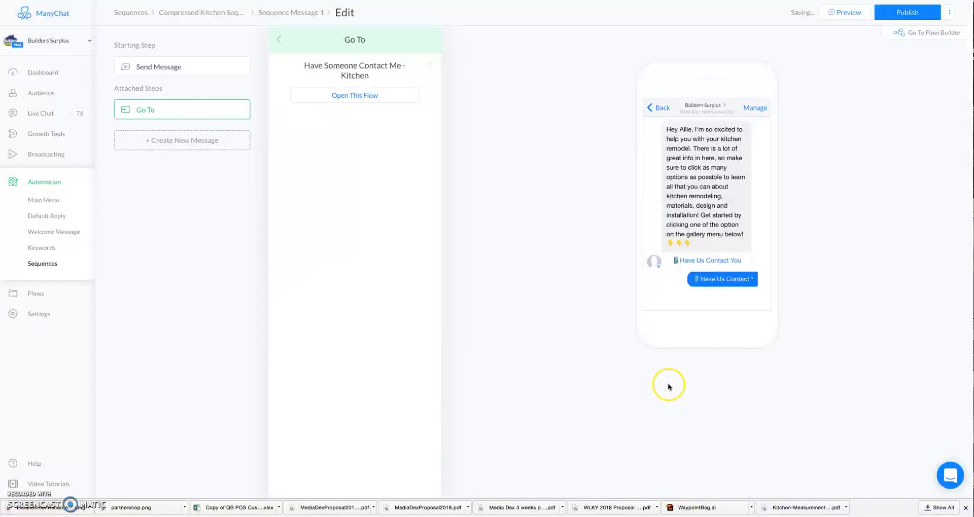
Step: Rename the attached Go To step as "Have Someone Contact Me"
click(221, 110)
drag(220, 110, 109, 107)
key(BackSpace)
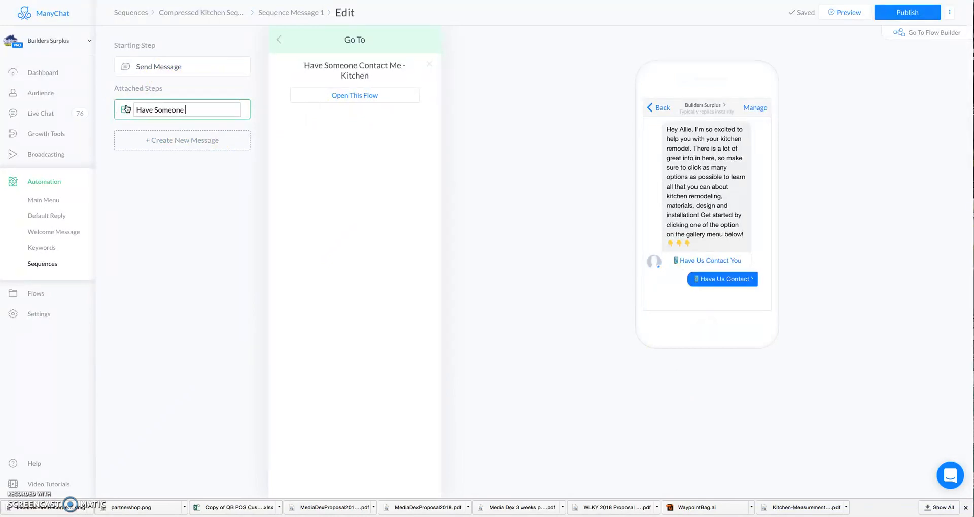
click(178, 92)
Step: Try to rename the starting Send Message step with a title beginning with "Original"
click(176, 66)
click(230, 68)
drag(190, 66, 103, 67)
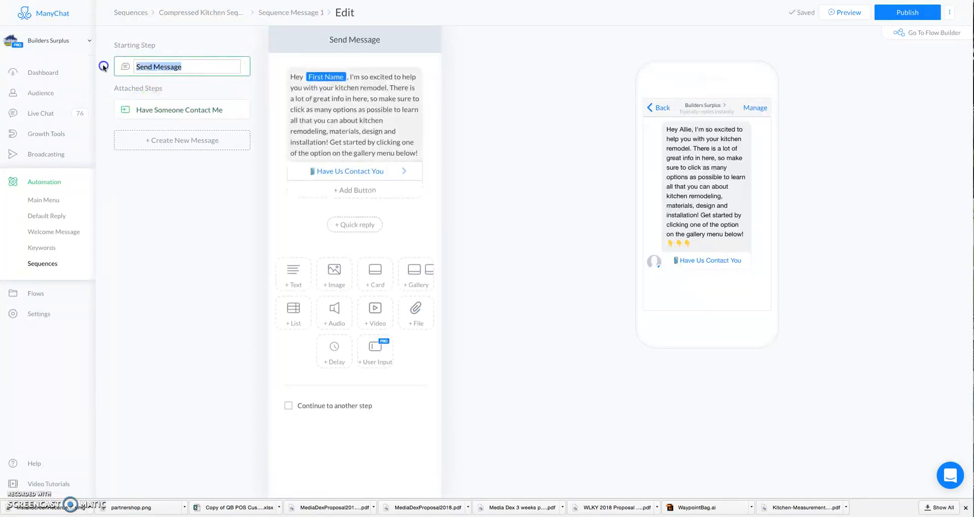
text(Original)
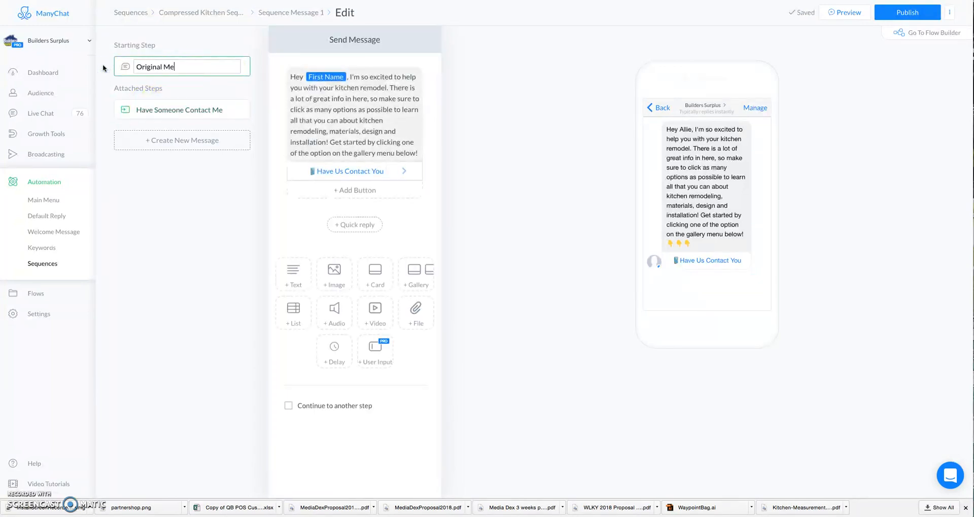
click(483, 175)
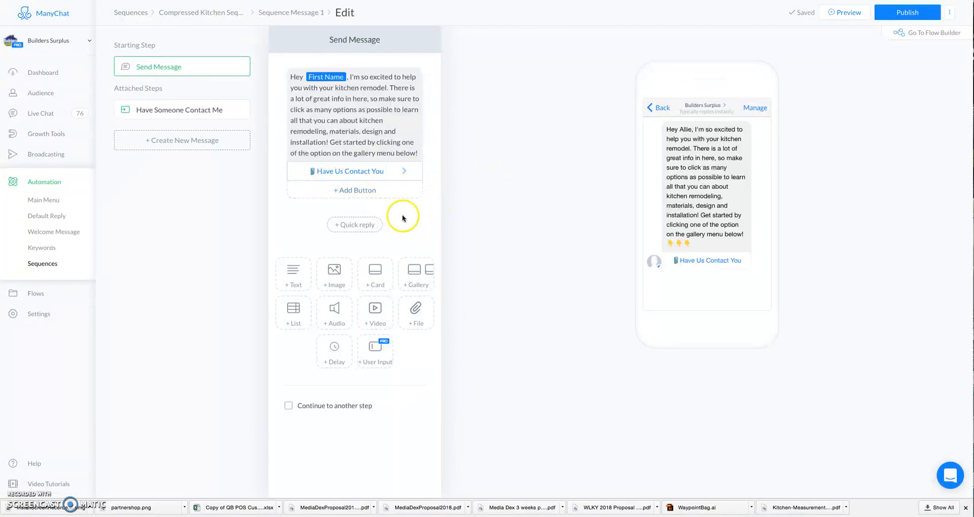
Step: Add a gallery below the text message and title its first card "Budgeting For a Kitchen Remodel"
click(428, 274)
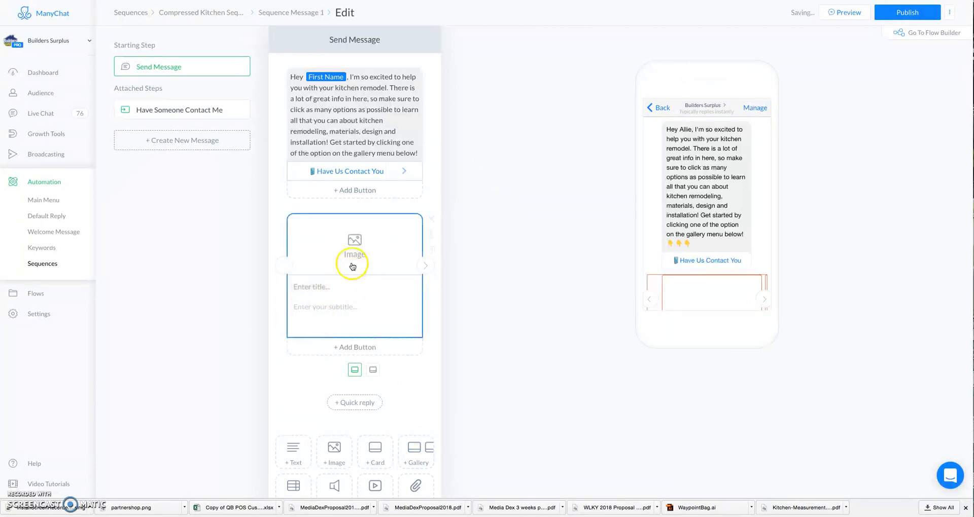
click(333, 285)
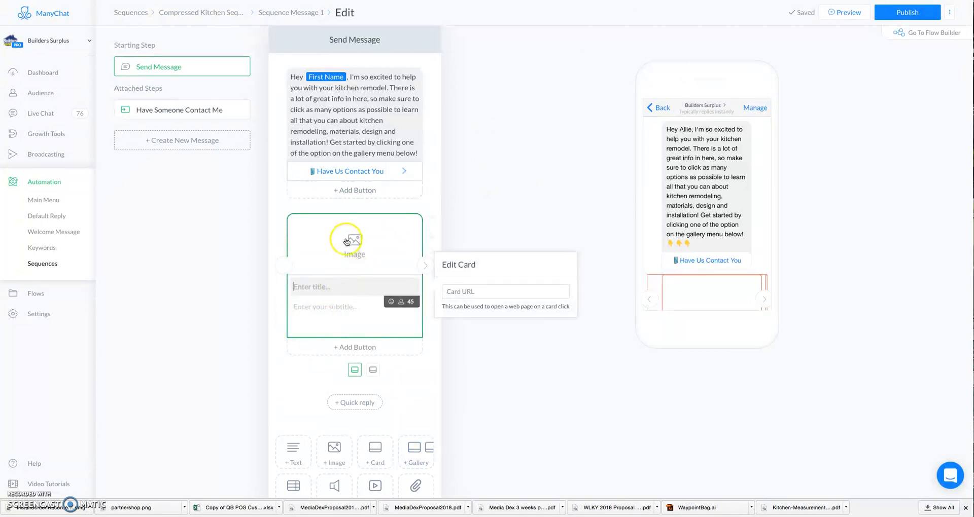
text(Budgeting For a Kitchen Remodel)
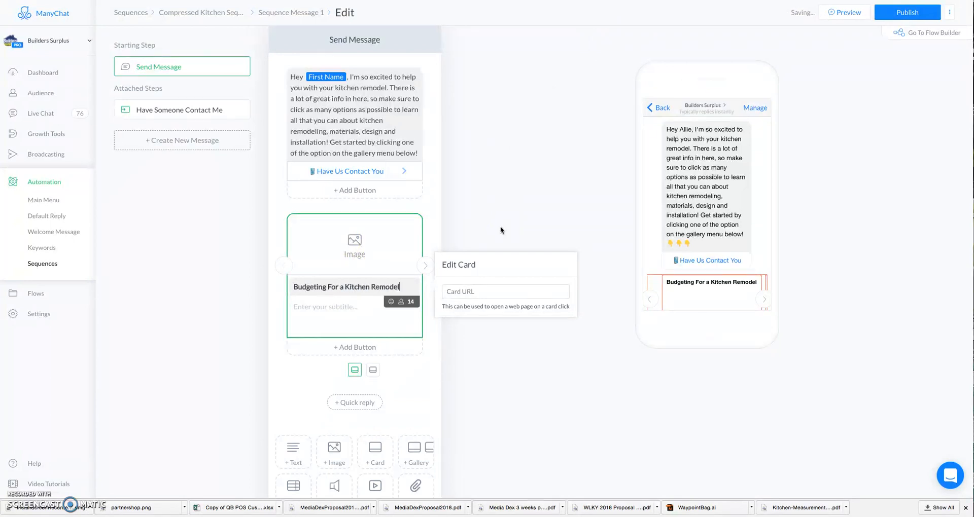
Step: Add a button titled "Click here!" to the budgeting card
click(357, 349)
text(C)
text(lick here to l)
text(earn budgeting)
mouse_move(494, 270)
mouse_down()
mouse_move(470, 270)
mouse_move(537, 268)
mouse_move(476, 270)
mouse_up()
text(!)
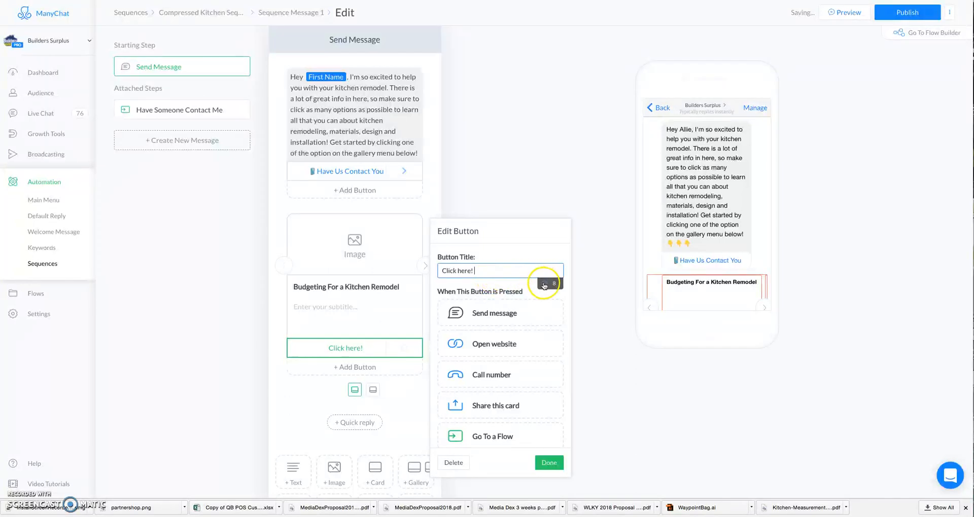
Step: Frame the Click here! button title with a right-pointing triangle emoji before it and a left-pointing one after it
click(544, 285)
scroll(501, 337, down, 15)
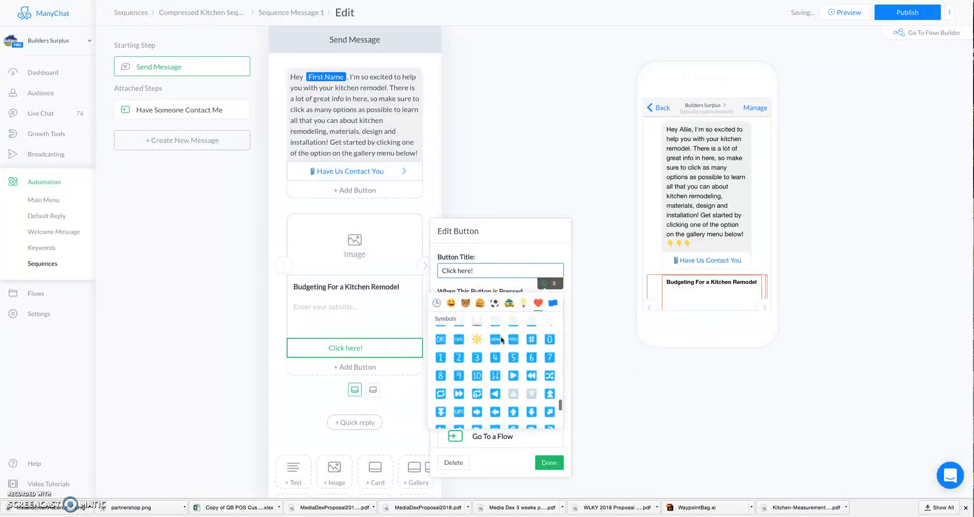
click(495, 393)
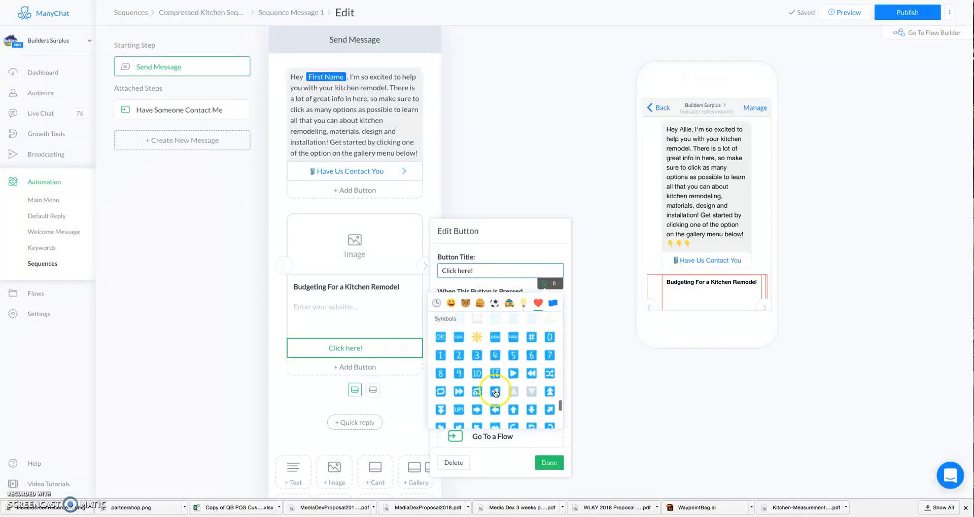
click(442, 271)
click(545, 283)
scroll(498, 391, down, 5)
scroll(499, 391, down, 15)
scroll(501, 387, down, 6)
click(490, 376)
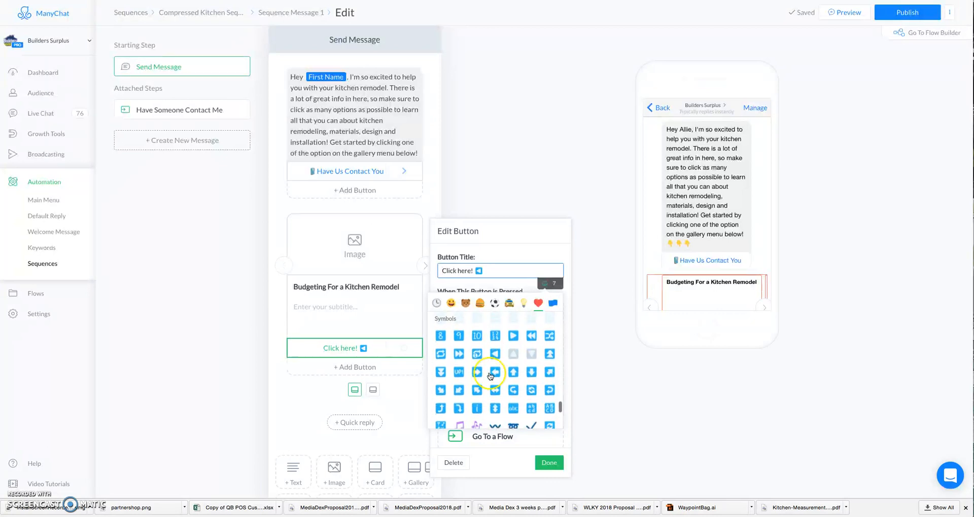
click(504, 253)
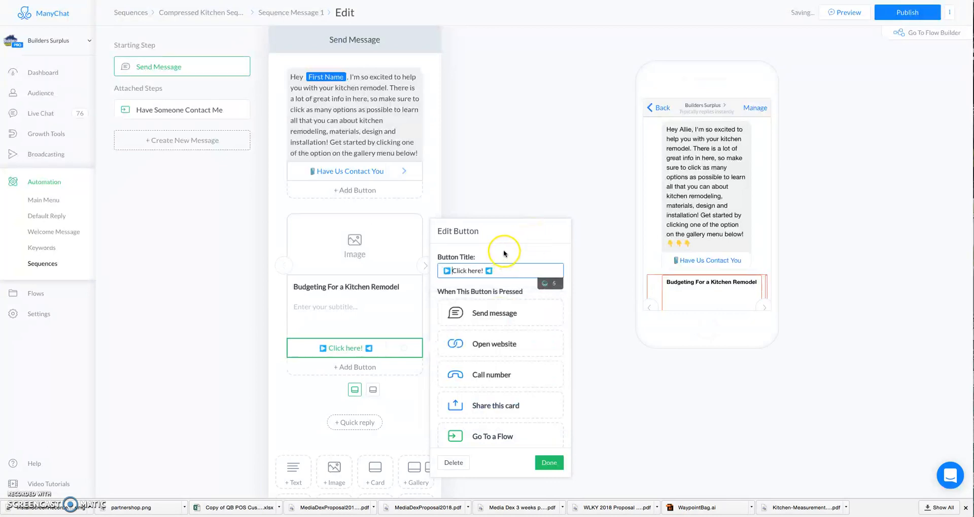
Step: Enter the card subtitle "Learn how to budget to increase return on investment and make sure you don't overspend!"
click(334, 317)
text(Learn how to budget to increase)
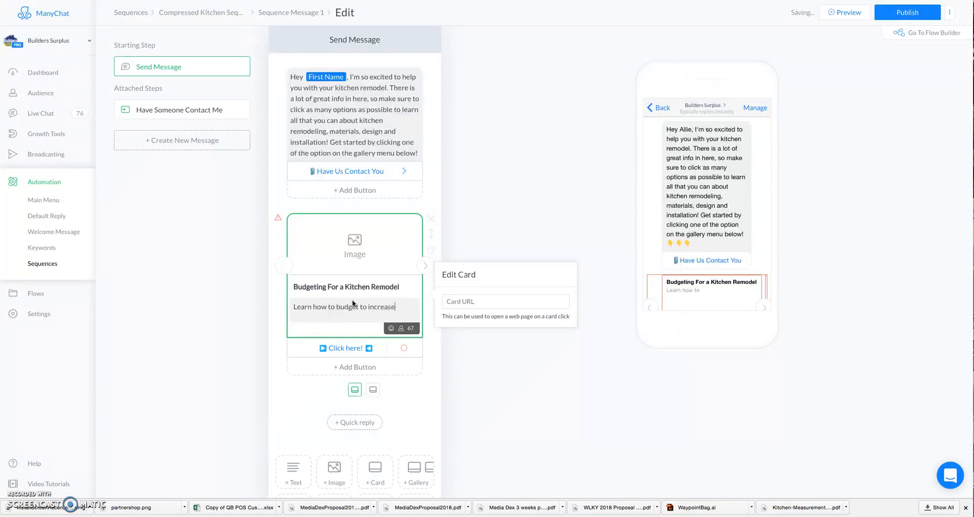
text( return on)
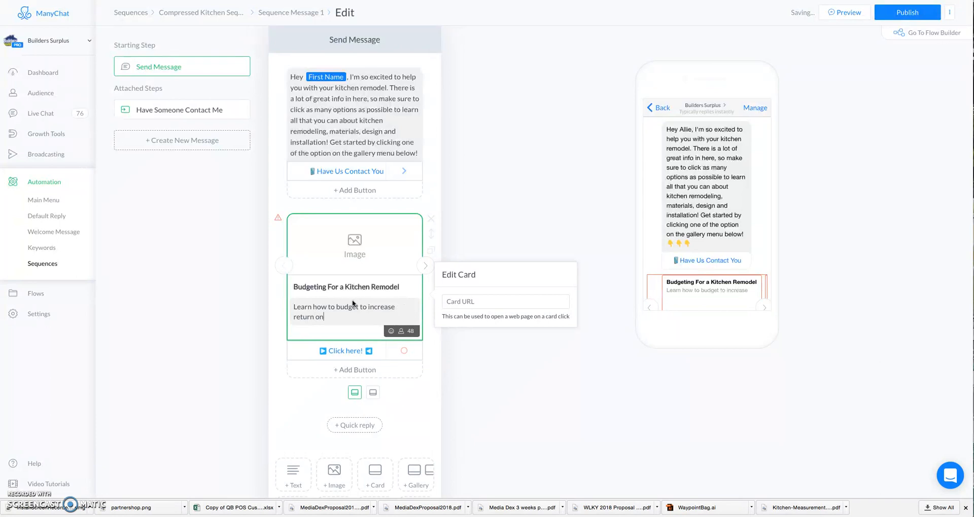
text( investment and make sure you don't overpse)
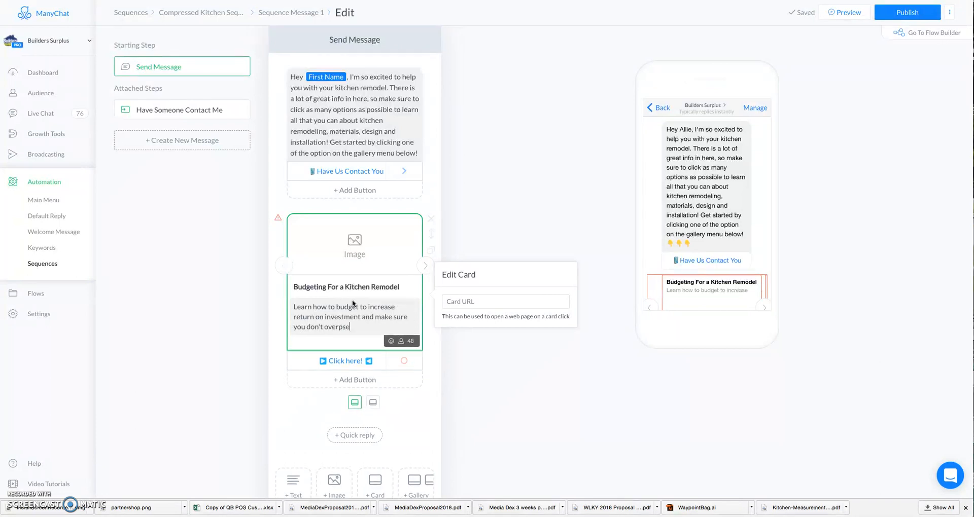
key(BackSpace)
key(BackSpace)
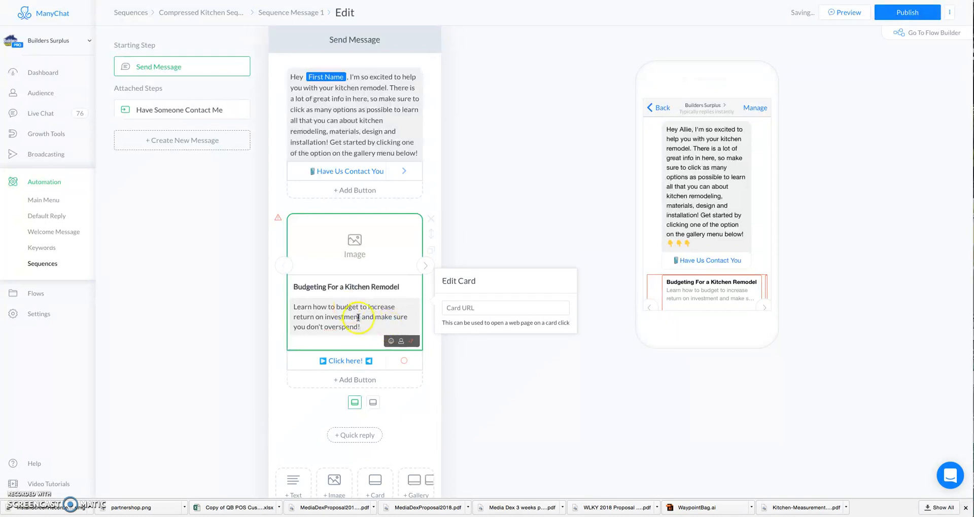
Step: Shorten the card subtitle by replacing the word "and" with "&"
drag(359, 318, 319, 323)
click(366, 316)
key(Delete)
key(Delete)
key(Delete)
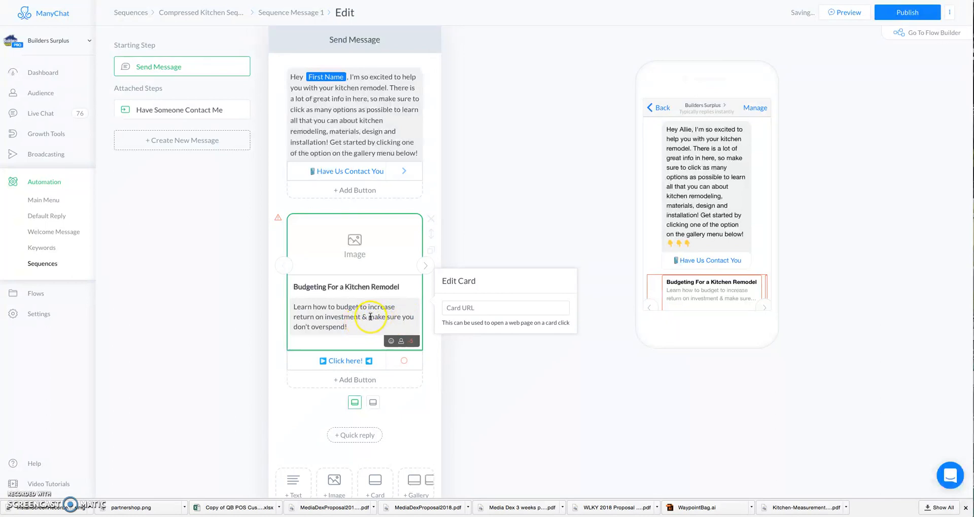
Step: Replace "make sure you don't overspend!" in the card subtitle with "without overspending!"
drag(400, 317, 423, 317)
key(Delete)
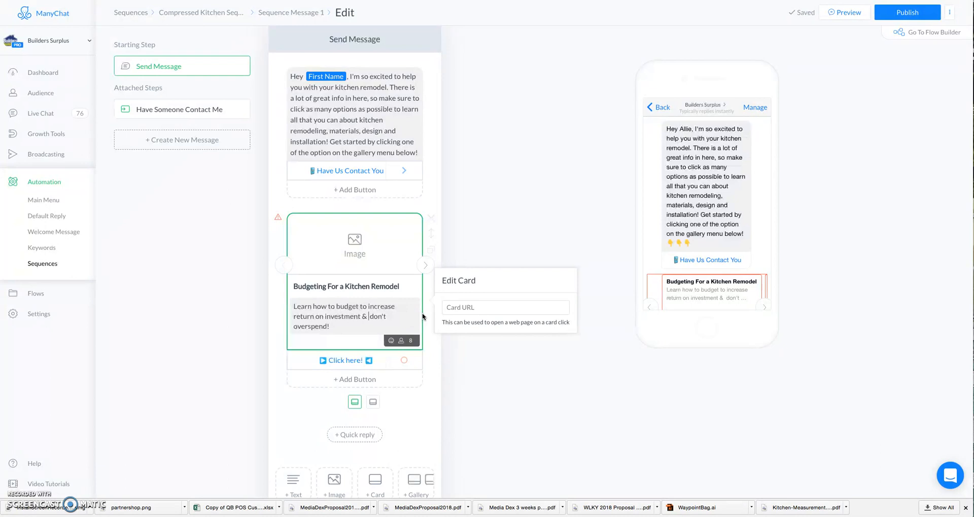
drag(380, 325, 373, 316)
key(Delete)
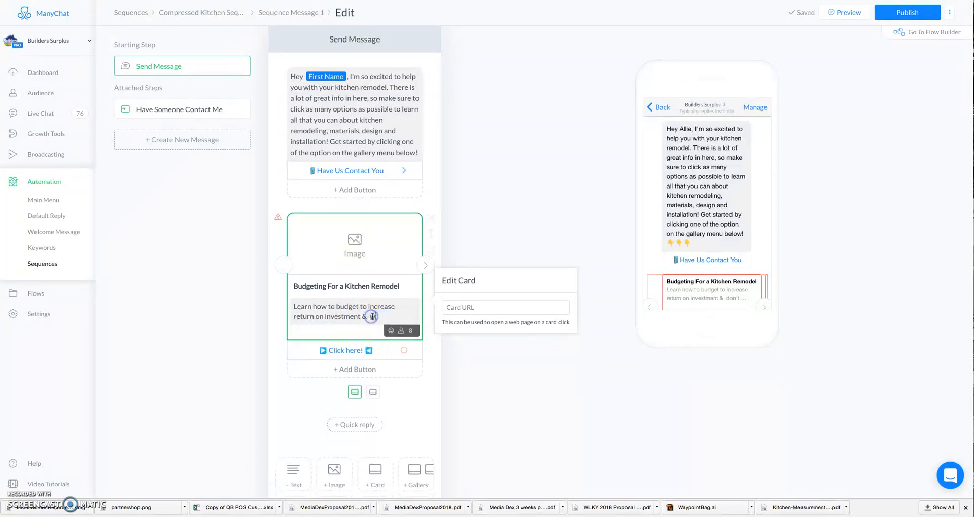
text(without overspending!)
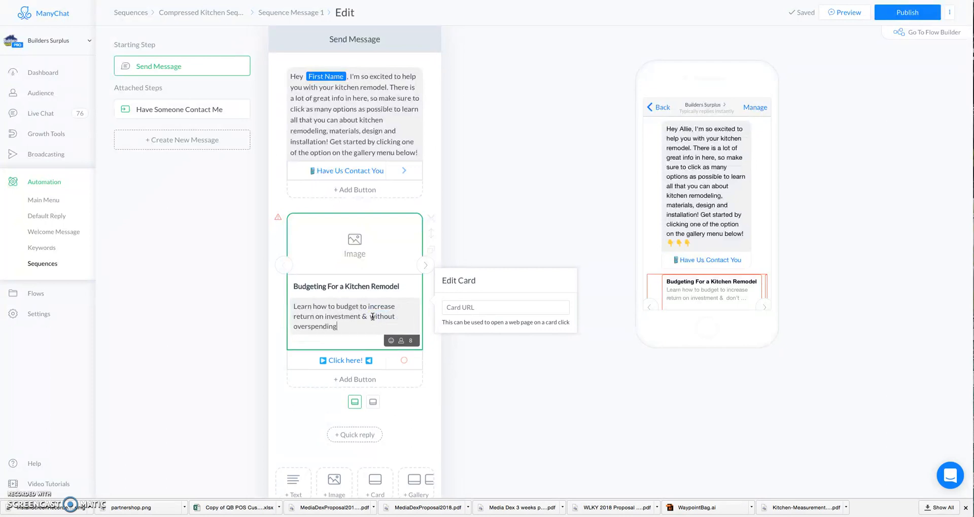
click(484, 356)
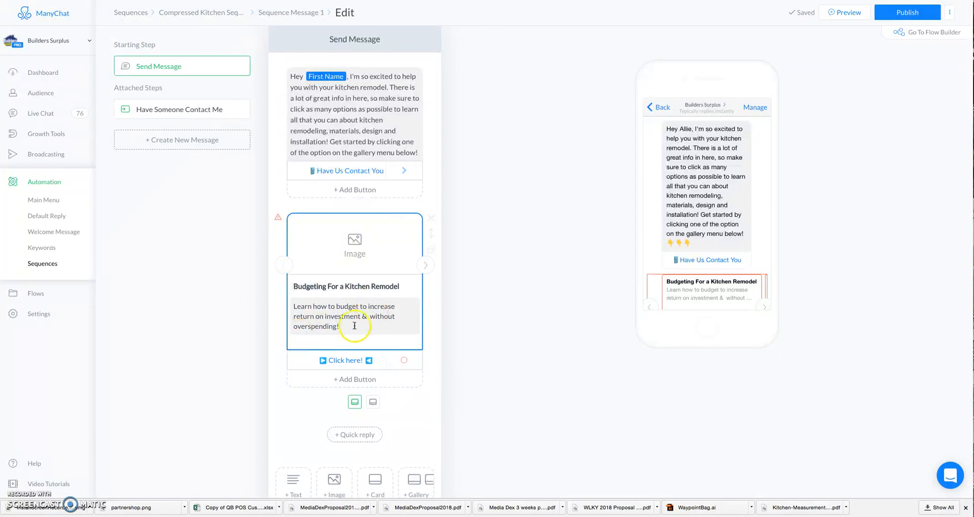
Step: Give the Have Us Contact You button an Add Tag action with the tag "kitchen"
click(348, 361)
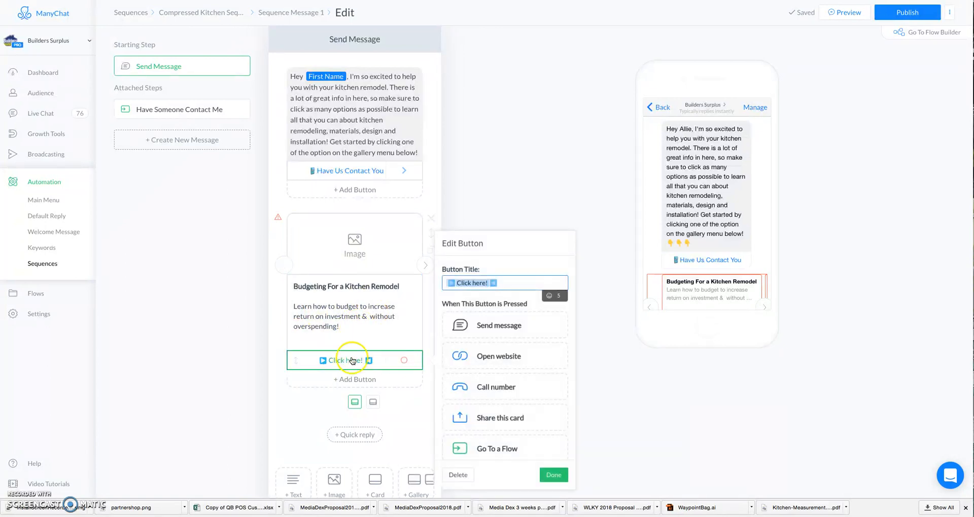
scroll(533, 304, down, 2)
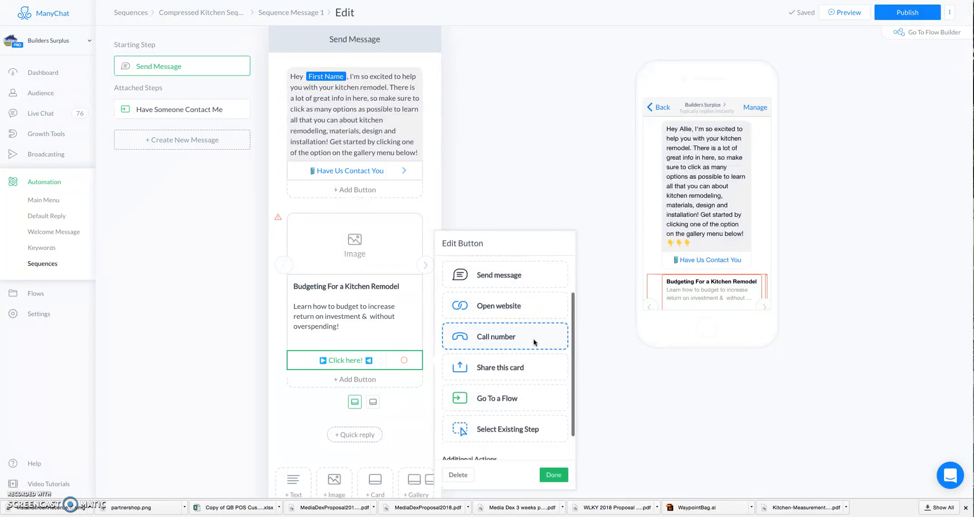
click(355, 171)
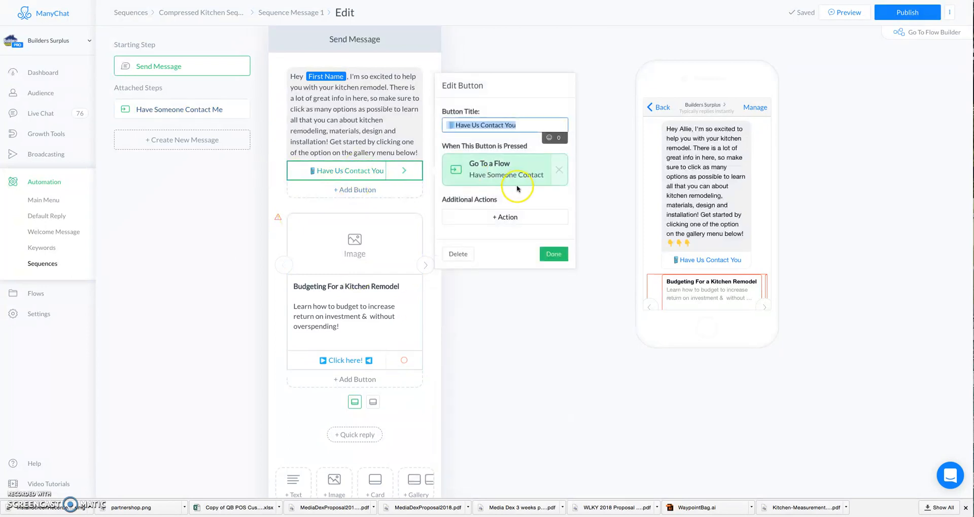
click(507, 216)
click(464, 234)
click(483, 212)
text(kitchen)
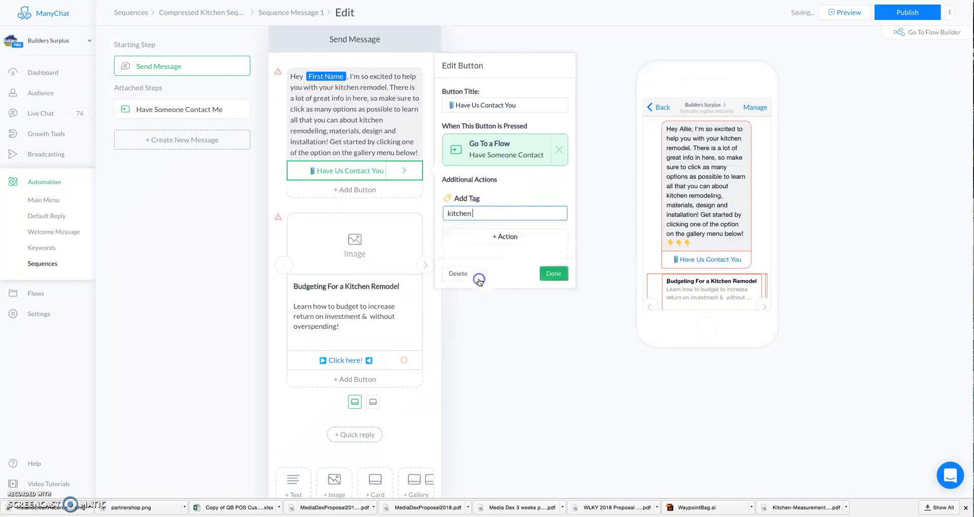
click(554, 273)
scroll(398, 317, down, 1)
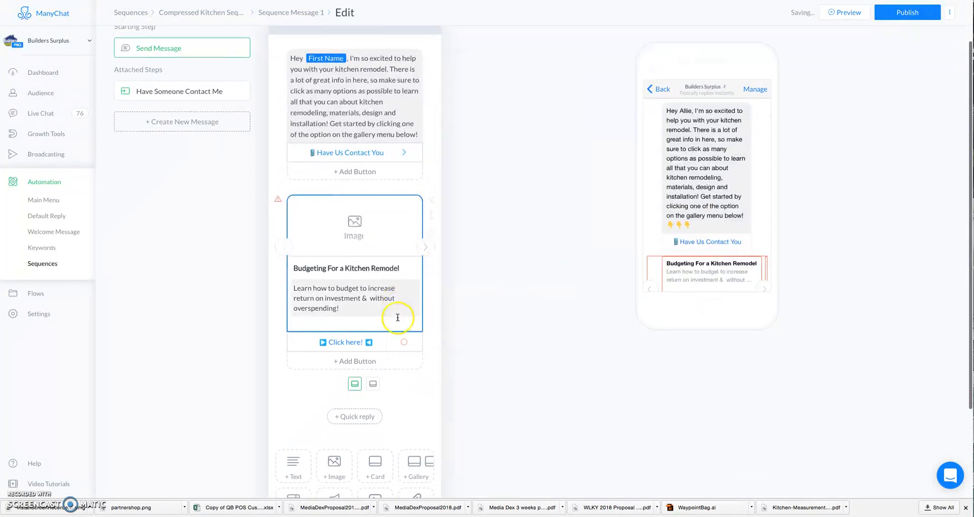
Step: Add a second Add Tag action with the tag "Contacted" to the Have Us Contact You button
click(370, 150)
click(490, 217)
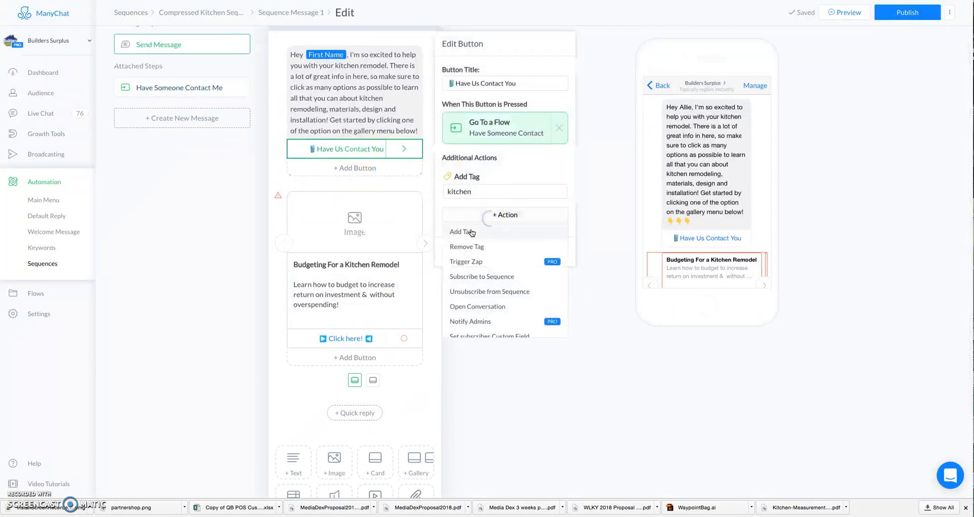
click(471, 232)
click(473, 216)
text(conta)
click(466, 232)
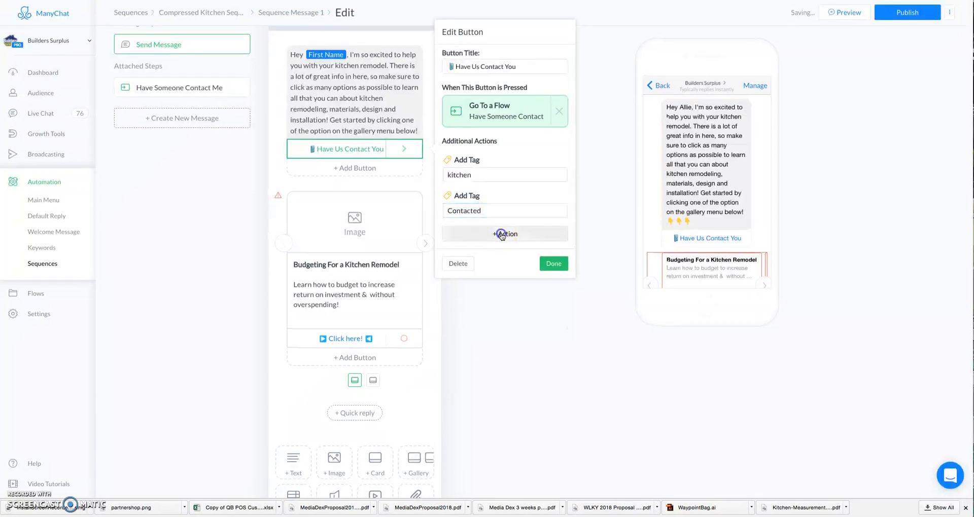
Step: Add a Notify Admins action to the Have Us Contact You button and save the button
click(501, 235)
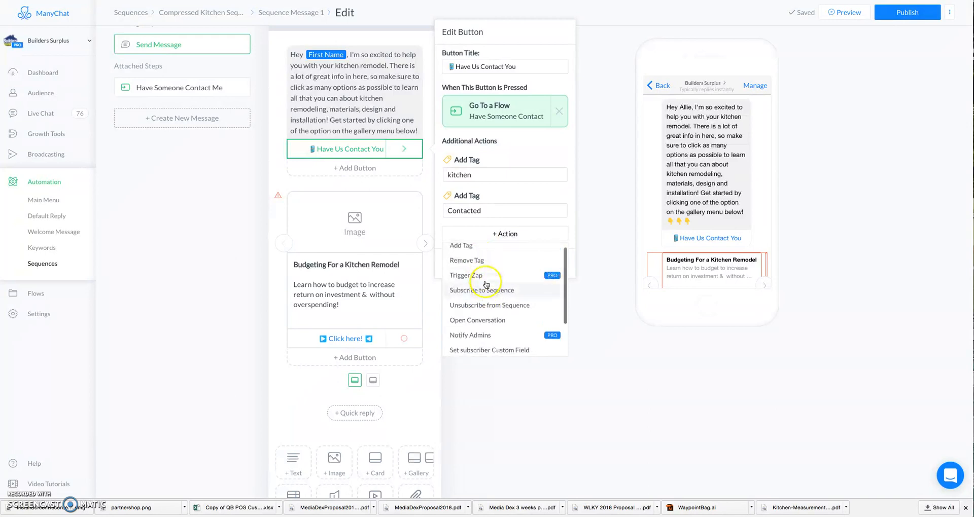
click(486, 339)
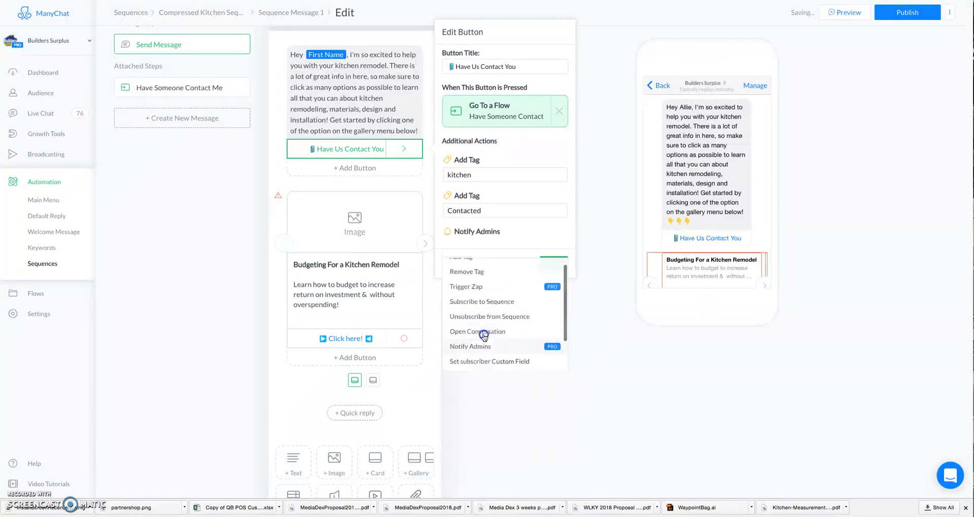
click(548, 264)
click(354, 337)
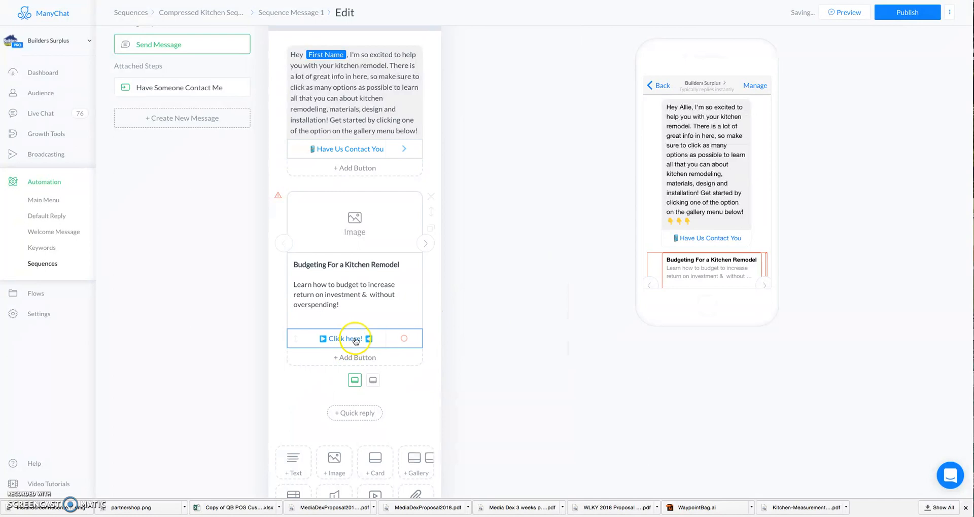
click(525, 303)
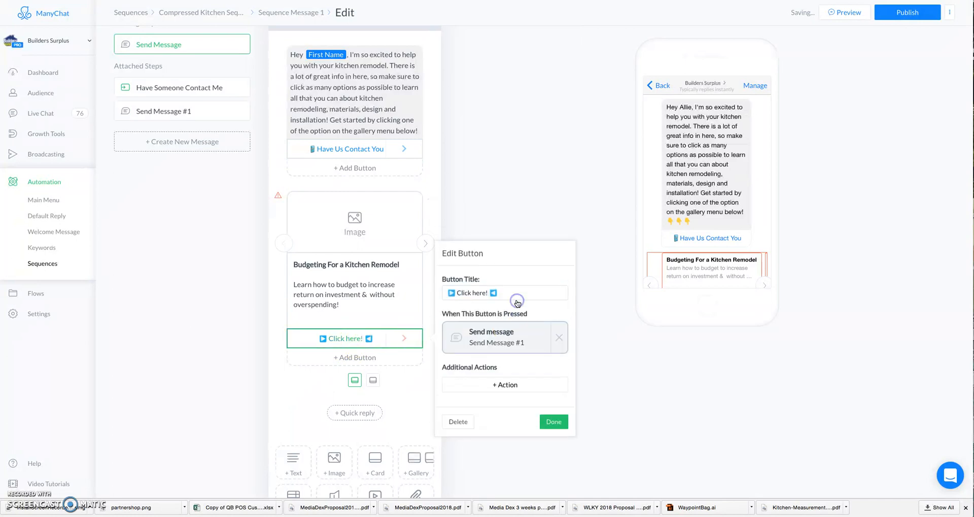
click(532, 334)
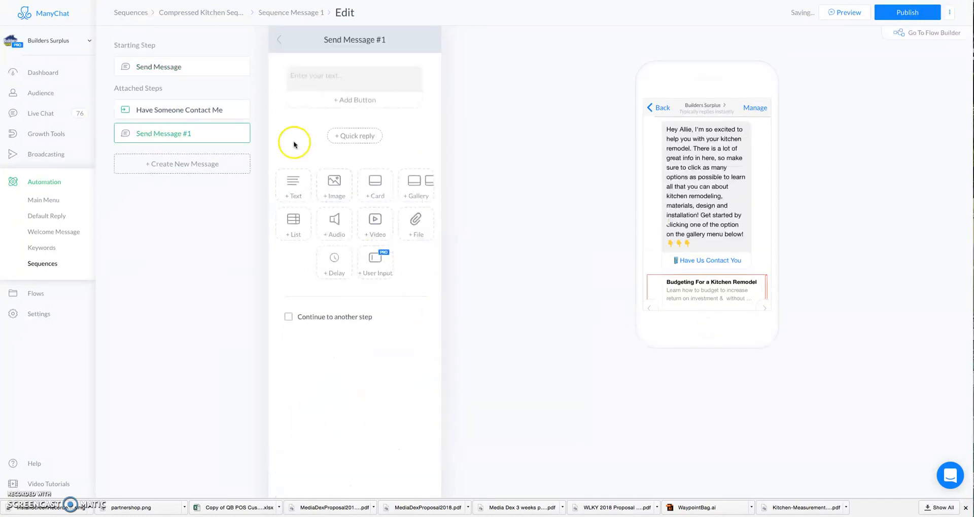
click(198, 133)
drag(198, 133, 128, 133)
text(Budgeting)
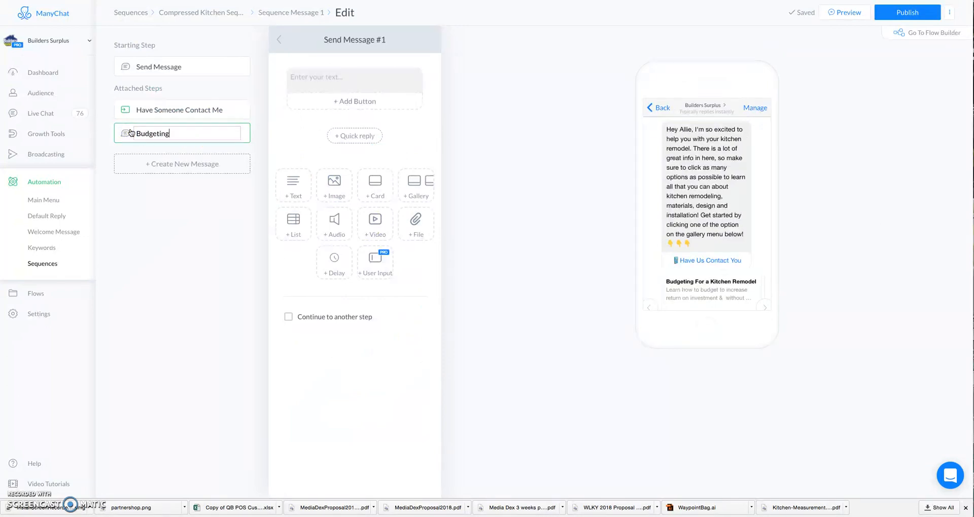
click(371, 74)
click(428, 73)
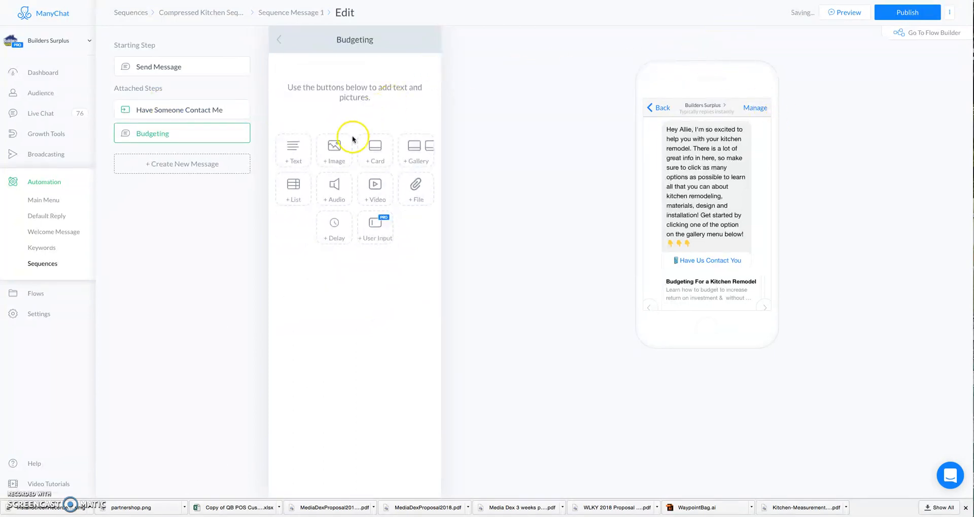
click(157, 109)
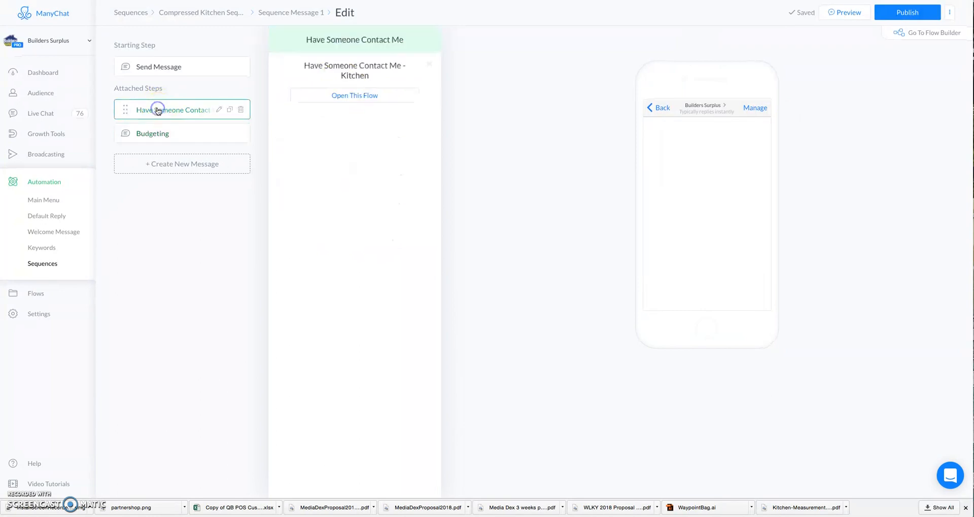
click(177, 135)
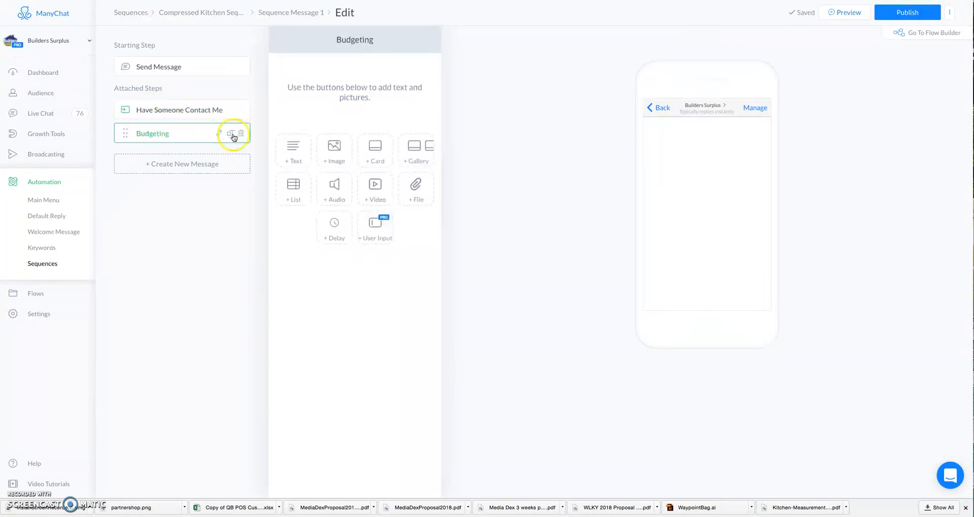
click(238, 134)
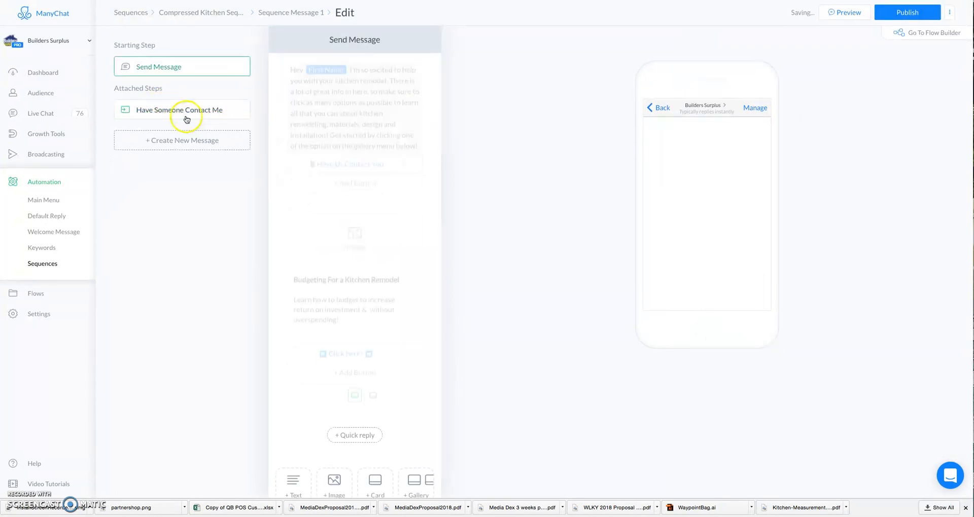
click(185, 109)
click(182, 67)
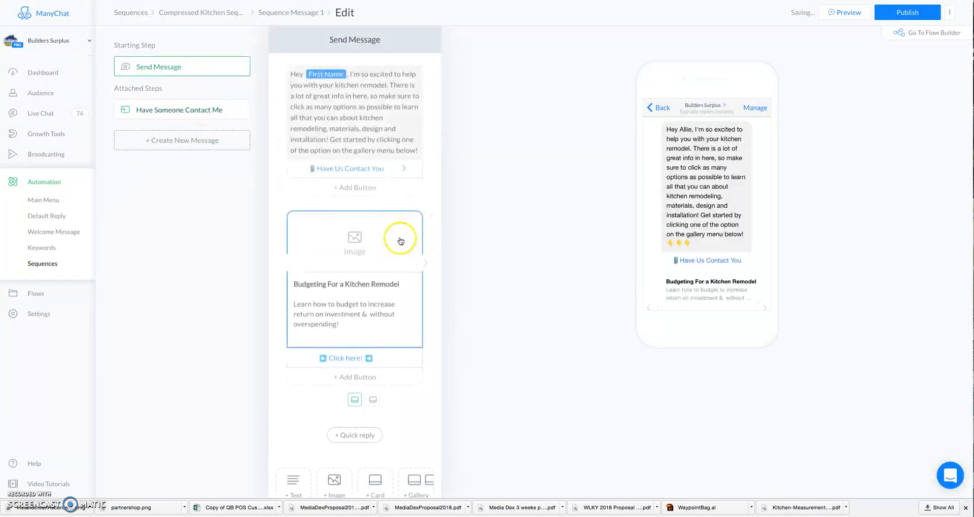
Step: Link the budgeting card's Click here! button to the Budgeting pt 1-copy-1 flow in the Compressed Kitchen folder and try to publish the message
click(348, 360)
scroll(535, 349, down, 1)
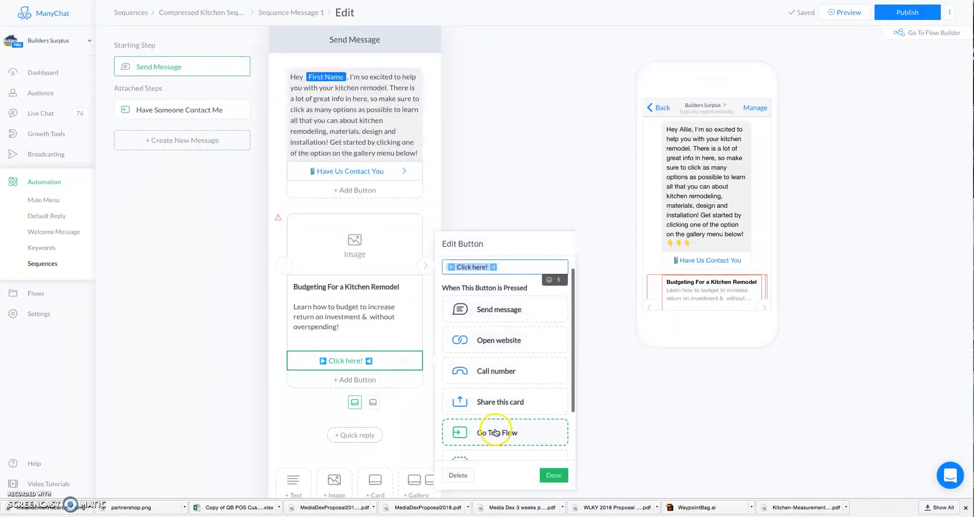
click(499, 433)
click(470, 356)
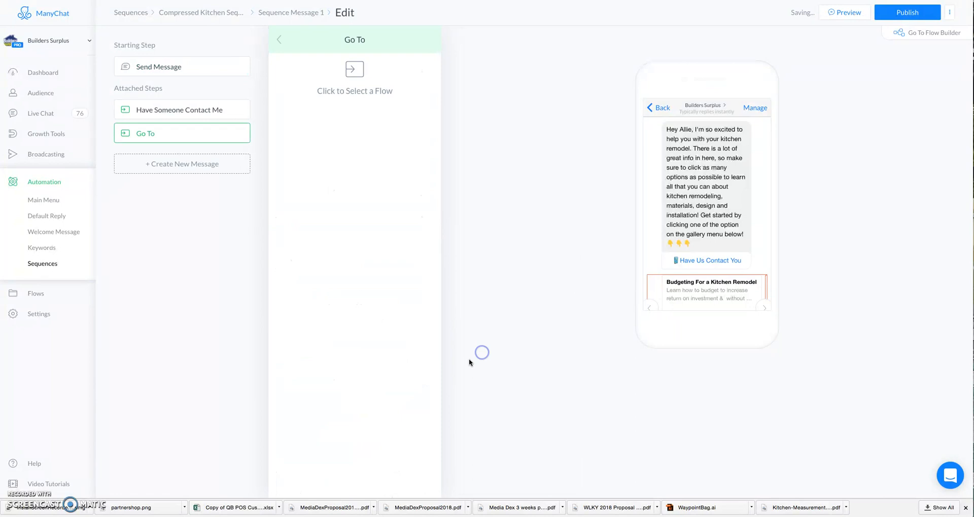
click(352, 71)
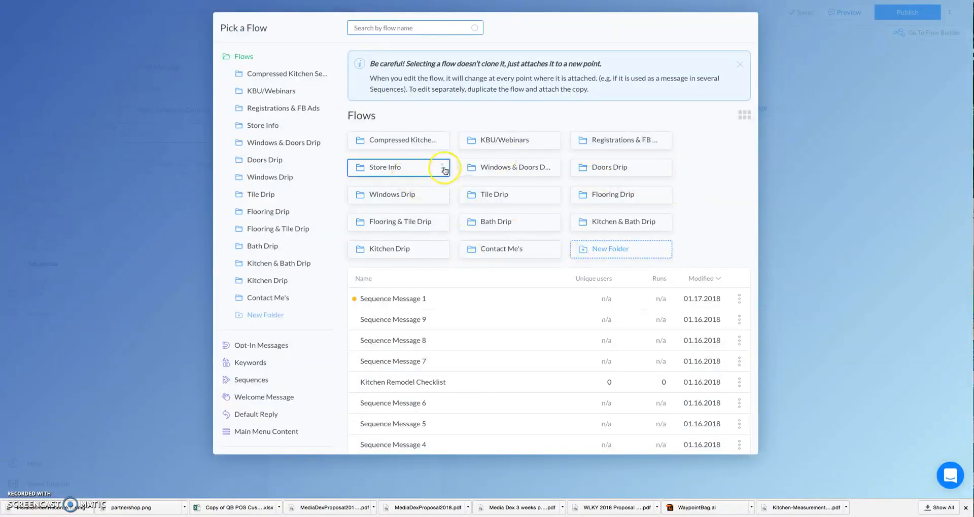
click(435, 142)
scroll(674, 245, down, 1)
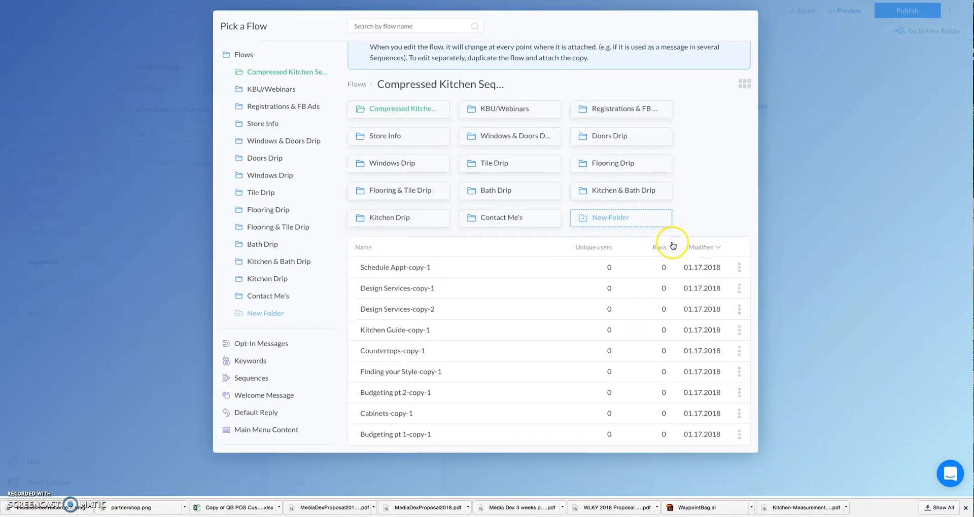
click(377, 437)
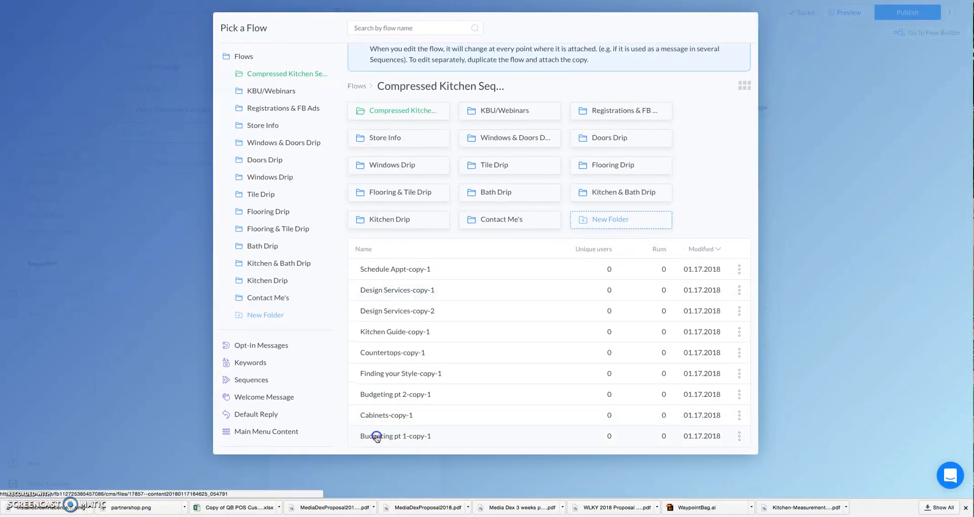
click(679, 441)
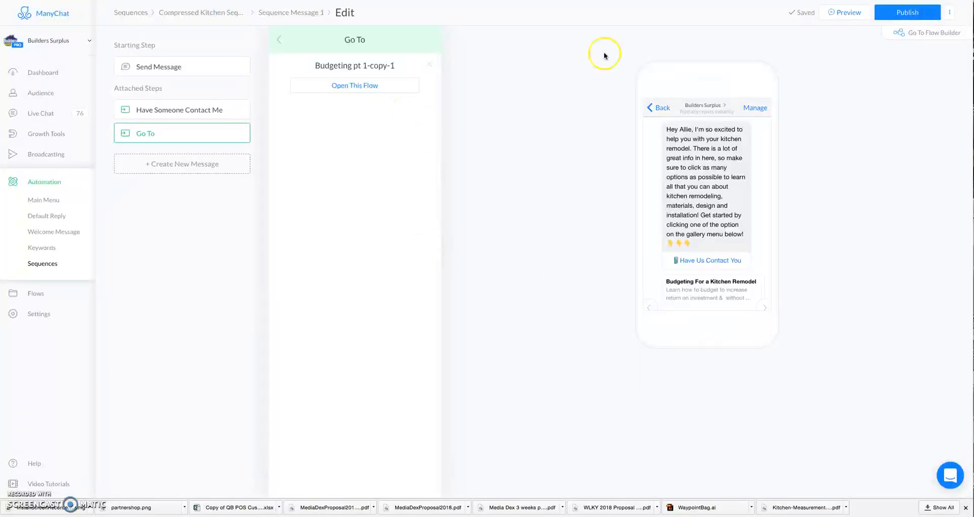
click(898, 13)
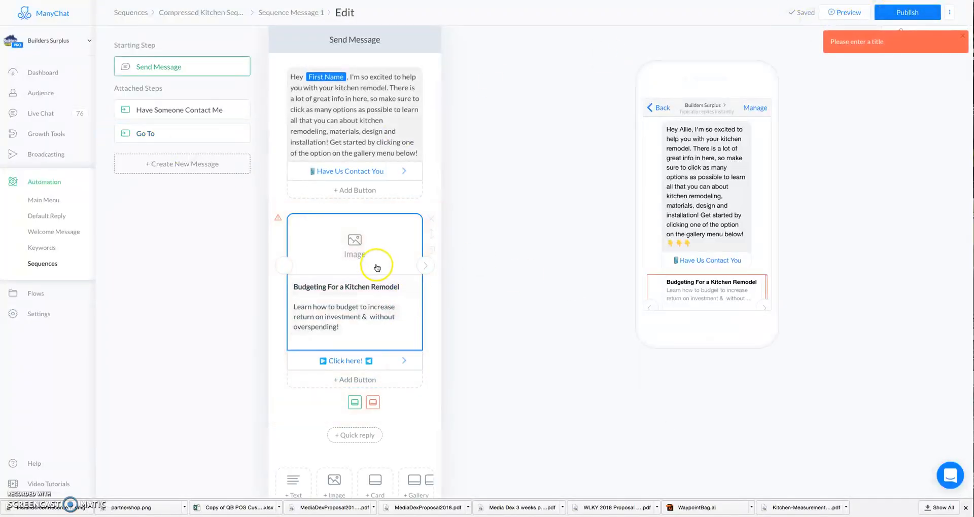
Step: Rename the attached Go To step as "Budgeting Part 1"
click(348, 360)
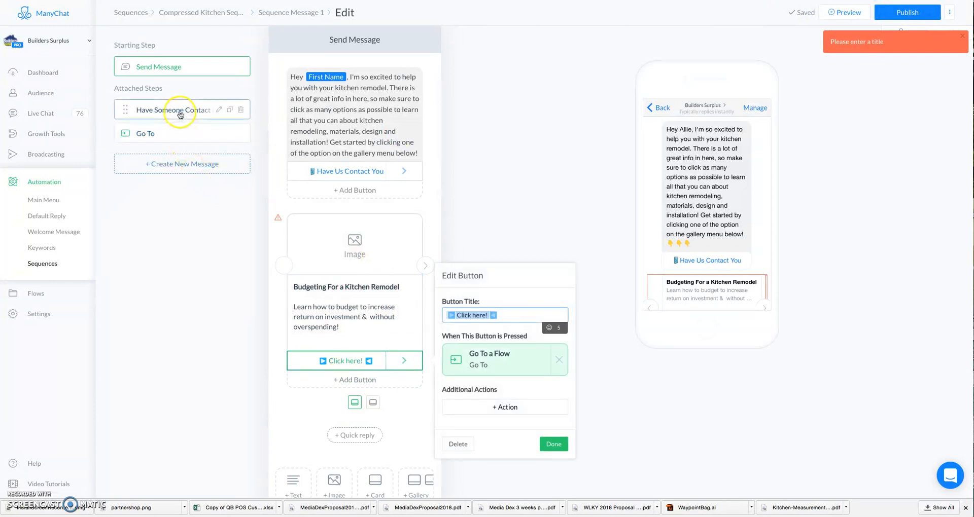
click(202, 133)
click(218, 133)
text(dgeting Part 1)
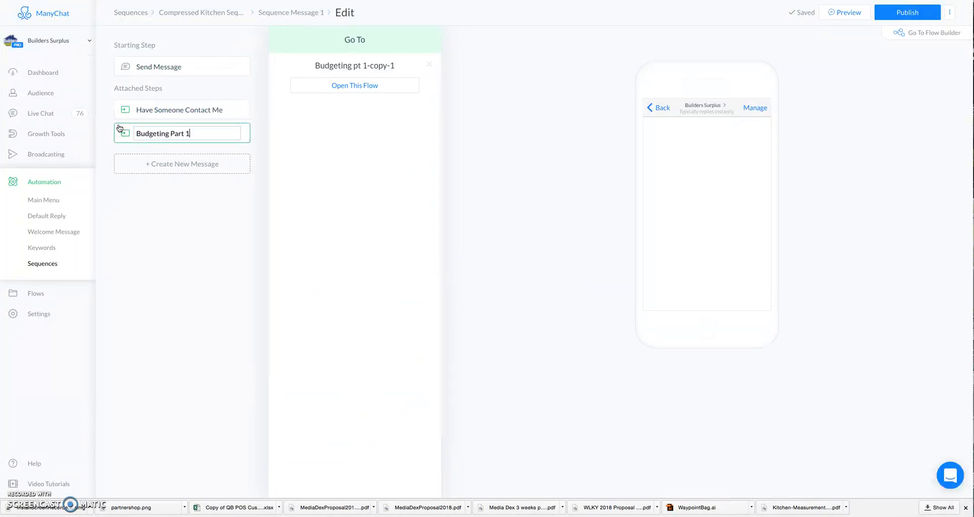
key(Return)
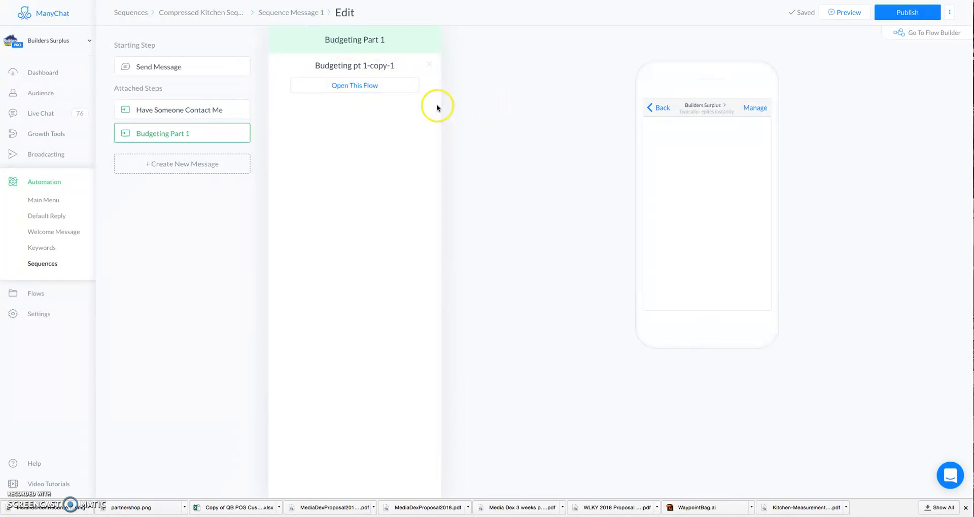
Step: Open the Budgeting pt 1-copy-1 flow for editing and replace the educational message's opening with "Budgeting is one of the most important aspects of a remodel."
click(356, 87)
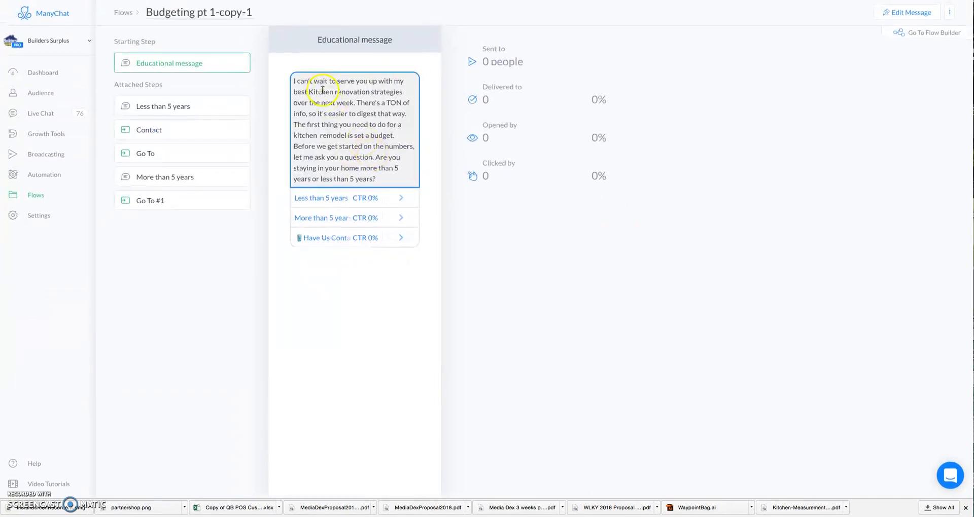
click(906, 13)
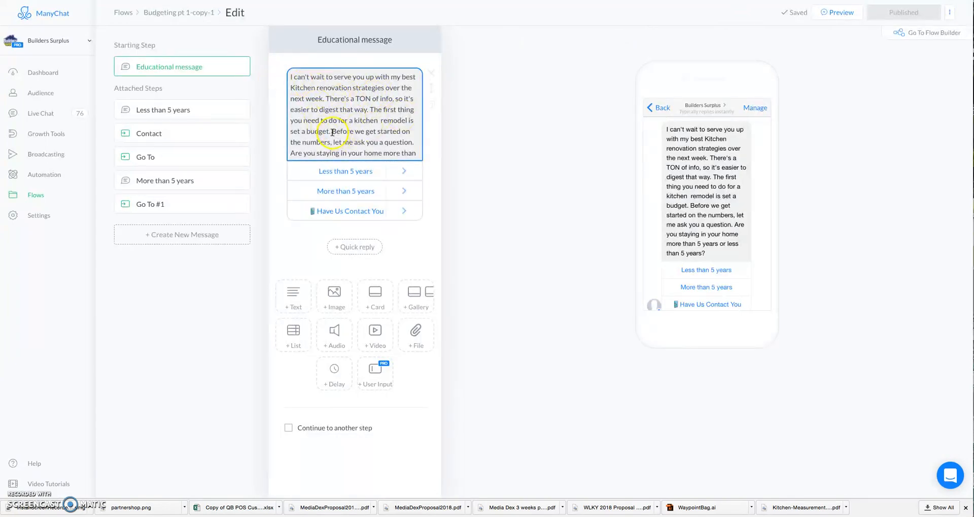
drag(332, 132, 289, 75)
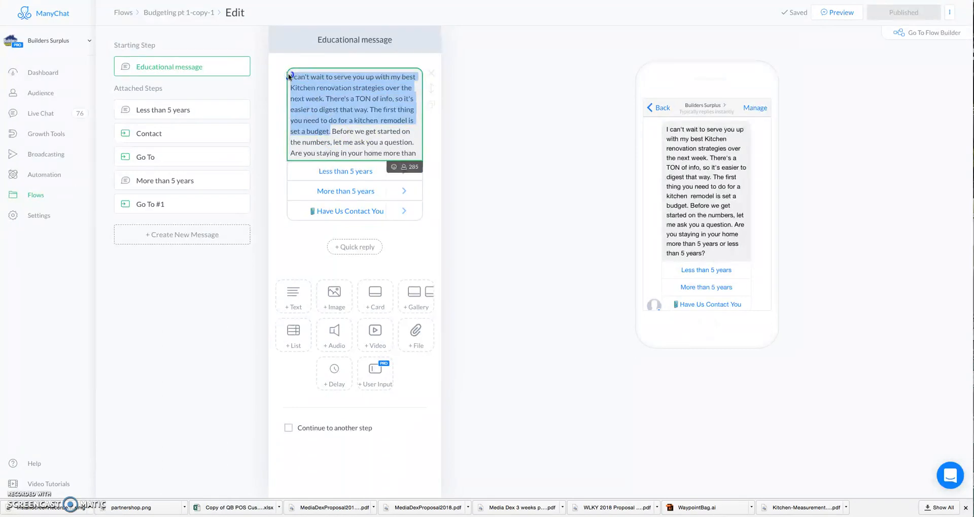
key(BackSpace)
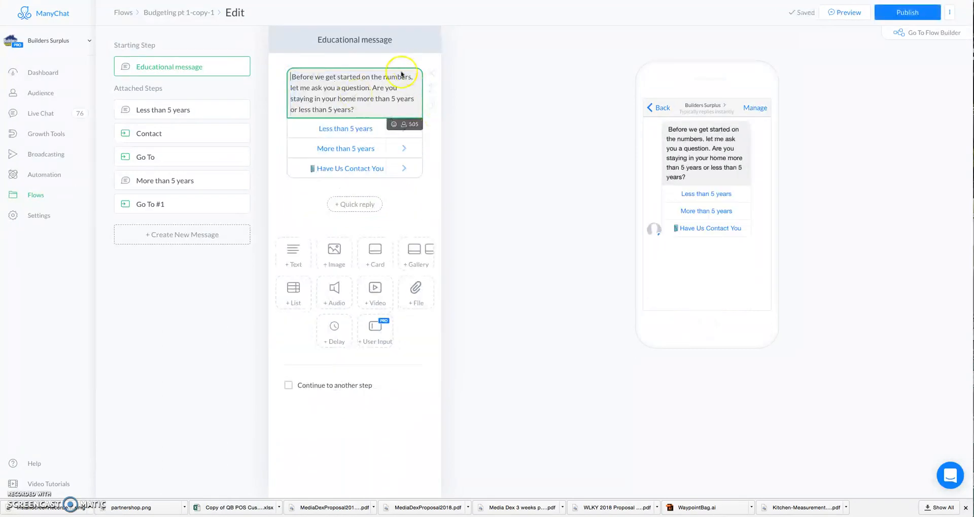
text(Budgeting is one of the most i)
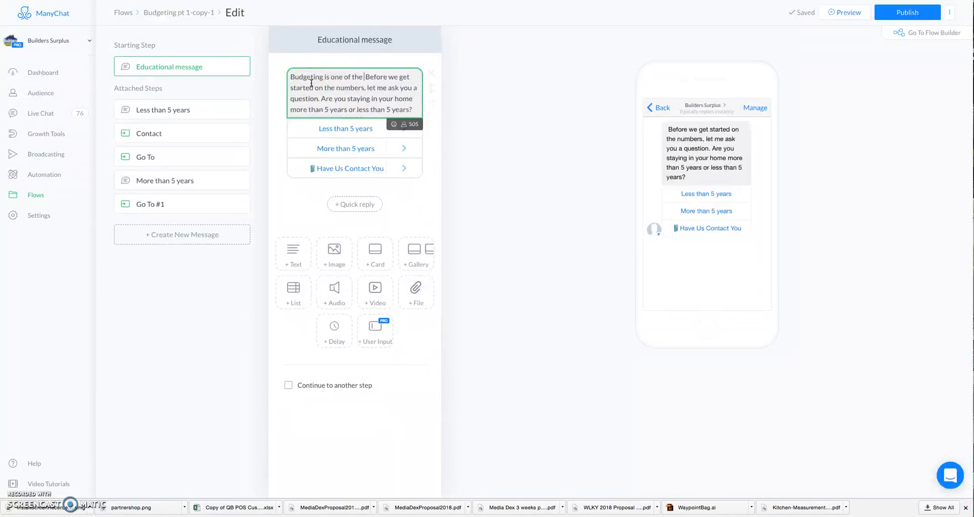
text(mportant as)
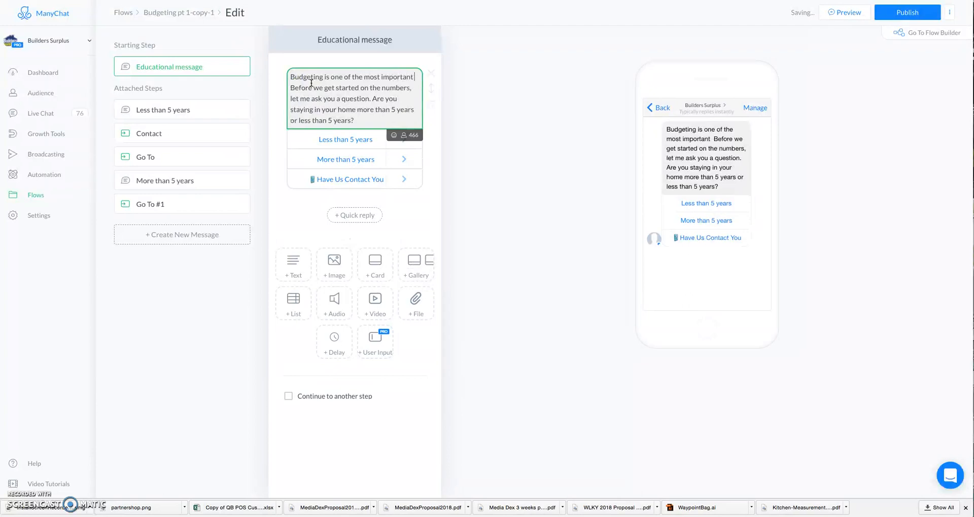
text(pects of a remodel.)
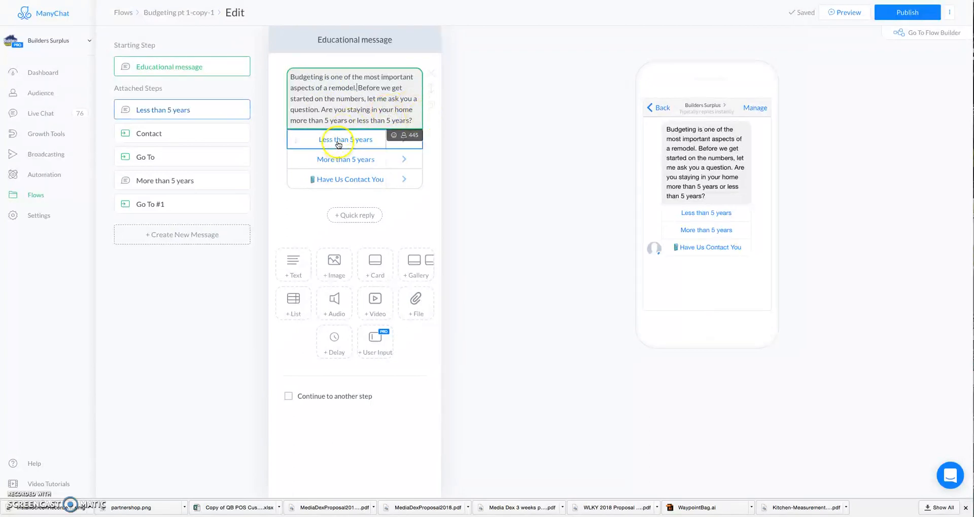
Step: Review the Less than 5 years and More than 5 years messages and the actions on the FREE Design Appt. button
click(186, 112)
click(334, 109)
scroll(334, 109, down, 1)
scroll(334, 110, up, 1)
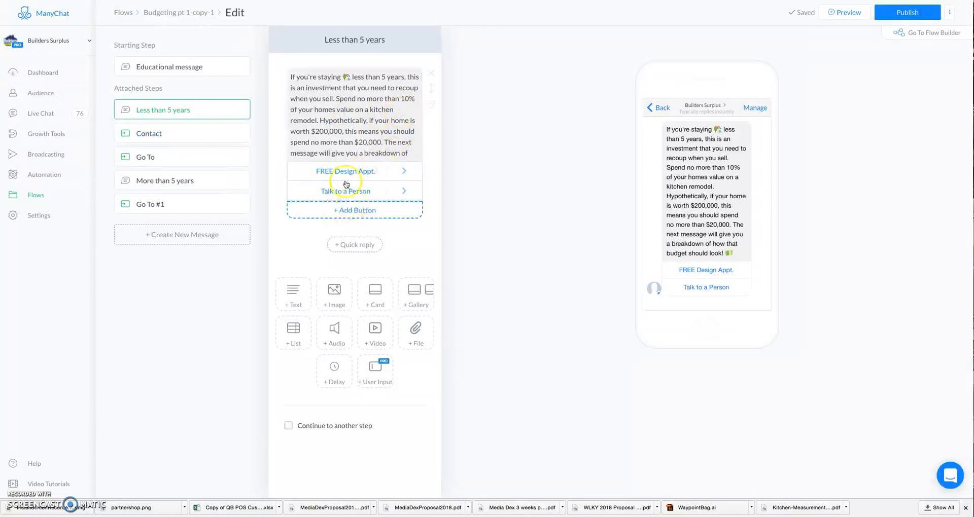
click(167, 179)
click(167, 111)
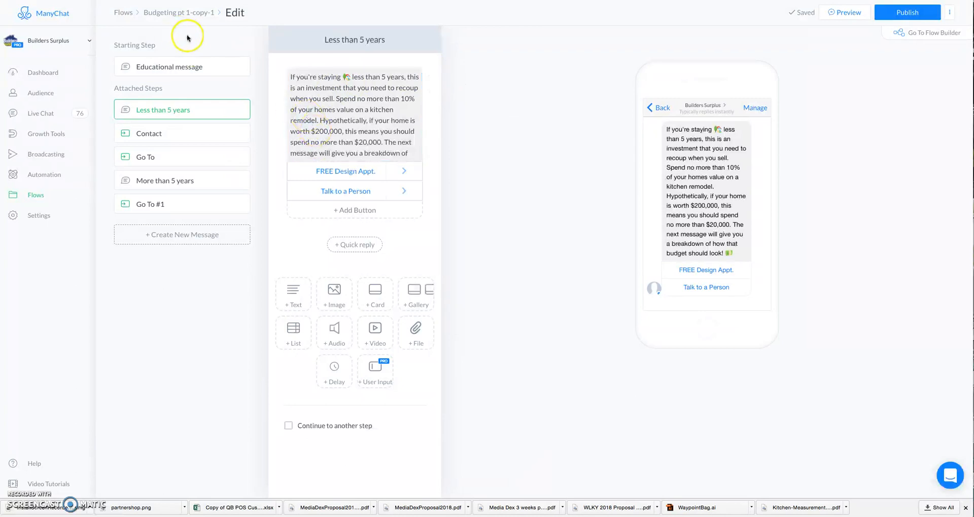
click(361, 172)
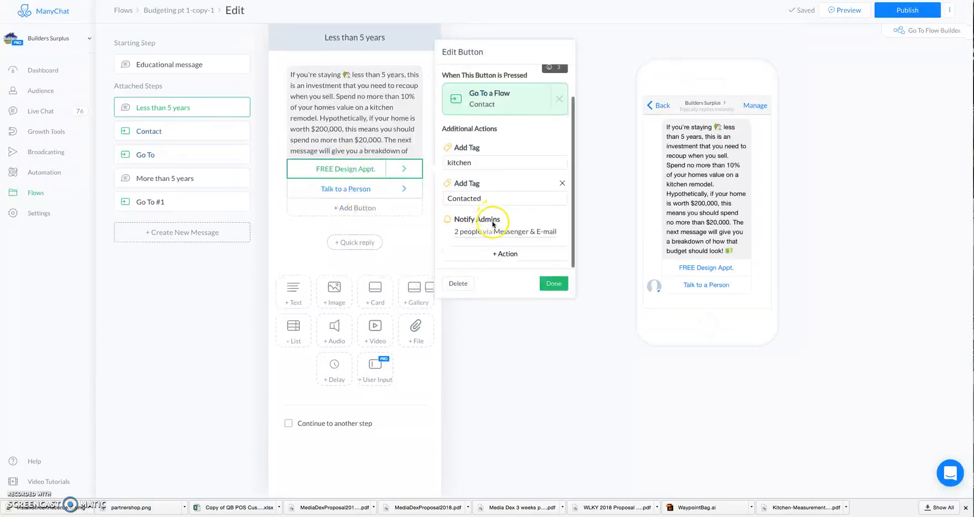
Step: Add a third button to the Less than 5 years message and link it to the Budgeting pt 2-copy-1 flow in the Compressed Kitchen folder
click(329, 209)
click(479, 264)
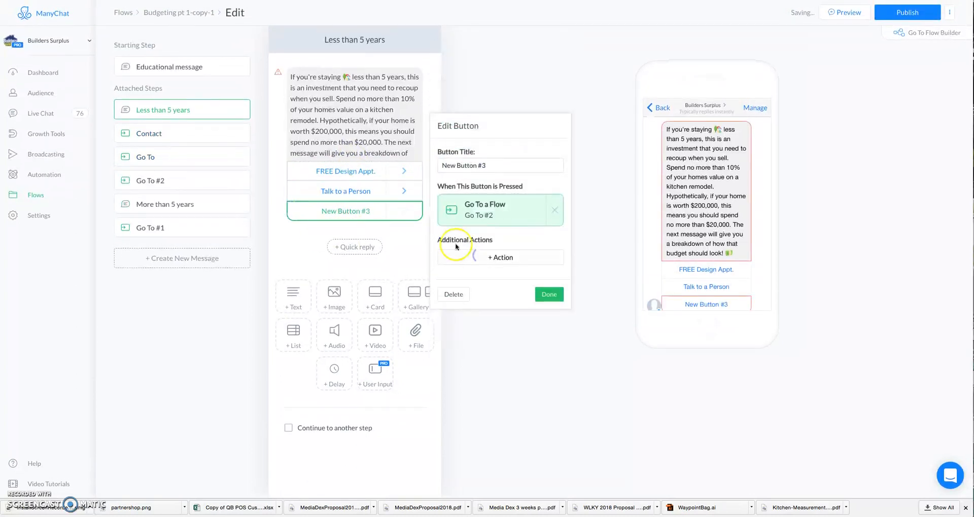
click(500, 212)
click(351, 68)
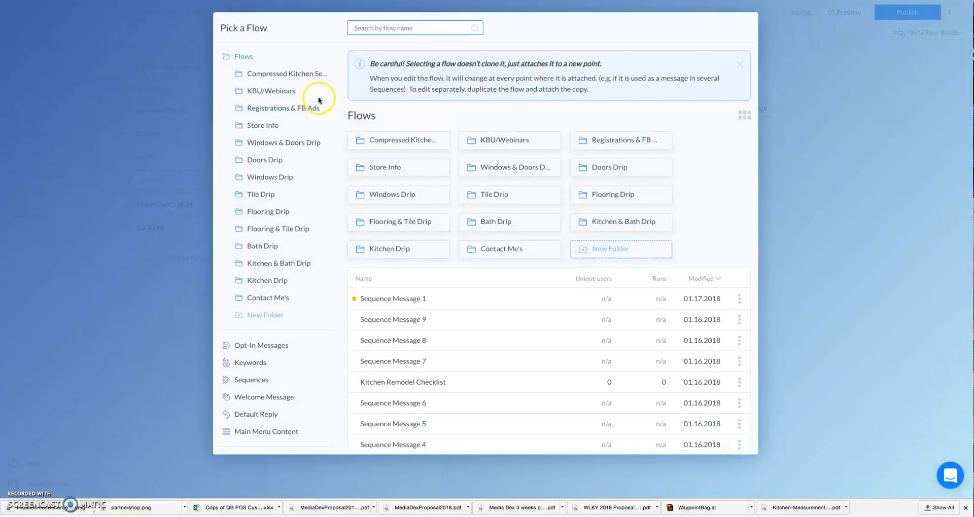
click(385, 139)
scroll(463, 332, down, 1)
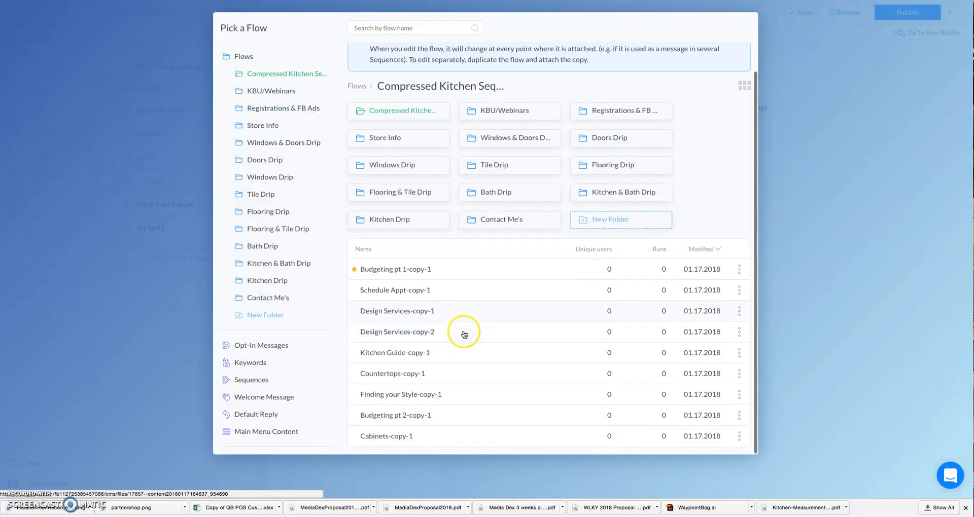
click(388, 414)
click(663, 439)
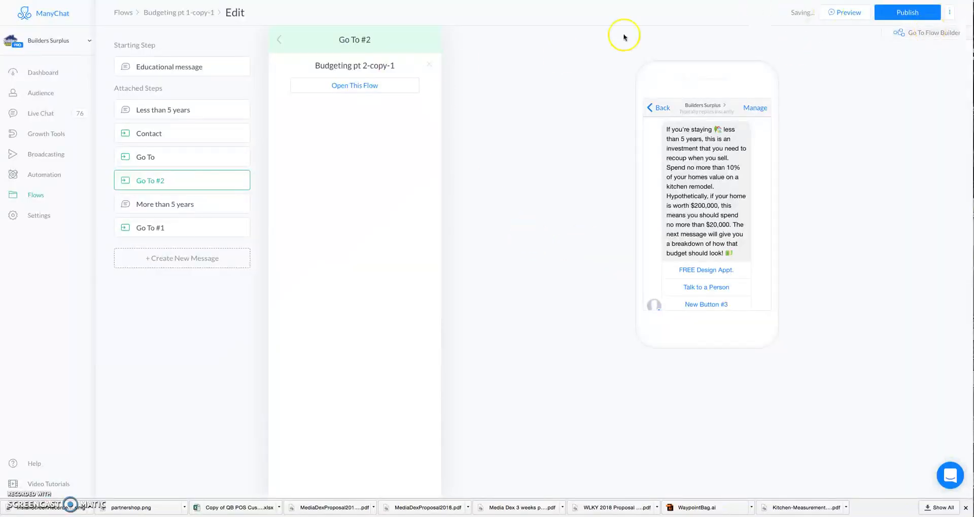
Step: Open the Budgeting pt 2-copy-1 flow and review its Educational message, Percentage Breakdown and Dollar Breakdown messages
click(357, 86)
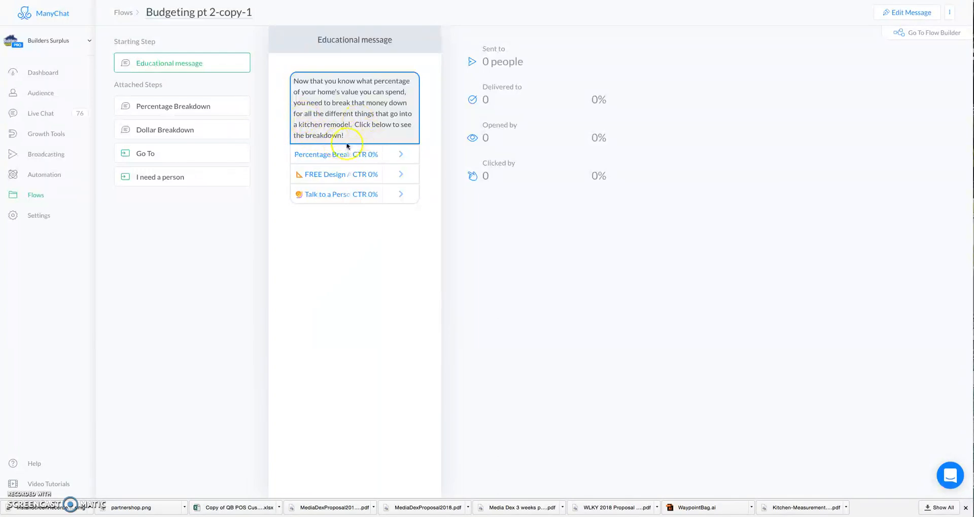
mouse_move(307, 152)
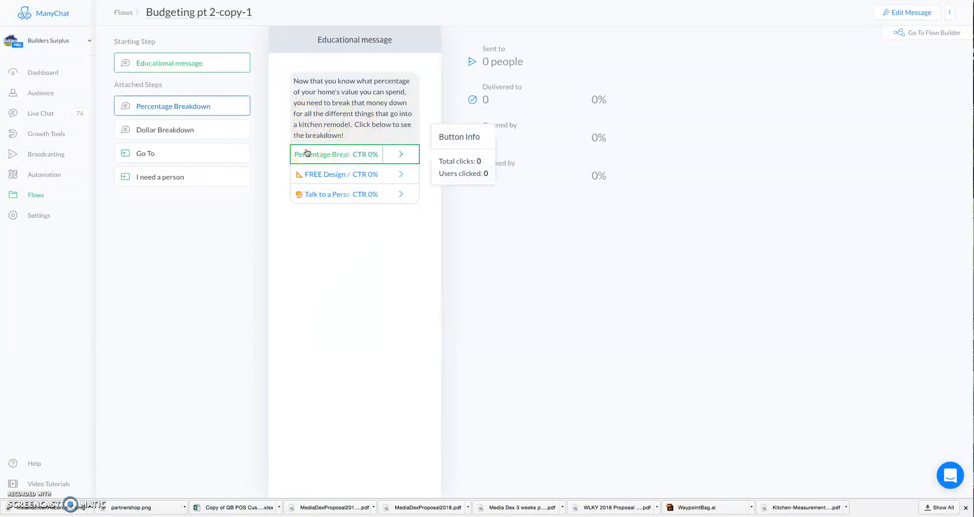
drag(380, 130, 293, 79)
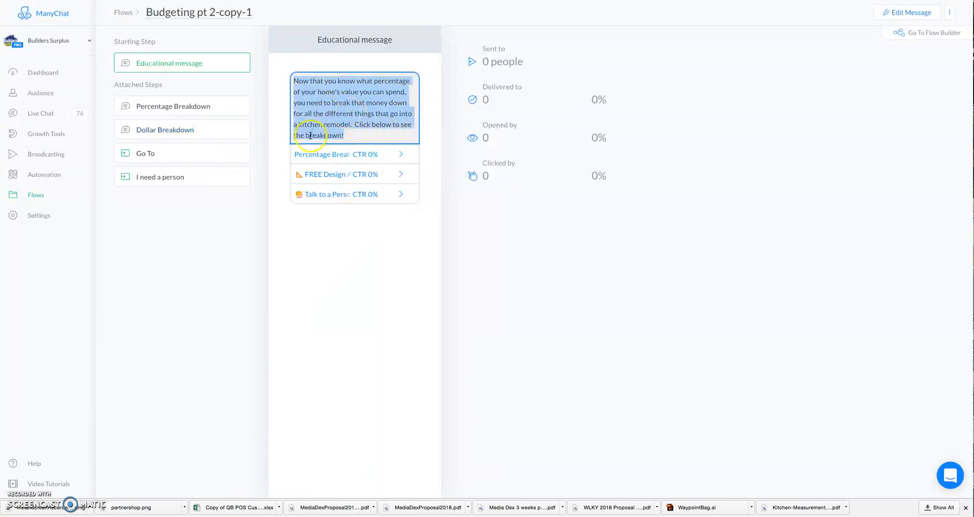
mouse_move(337, 154)
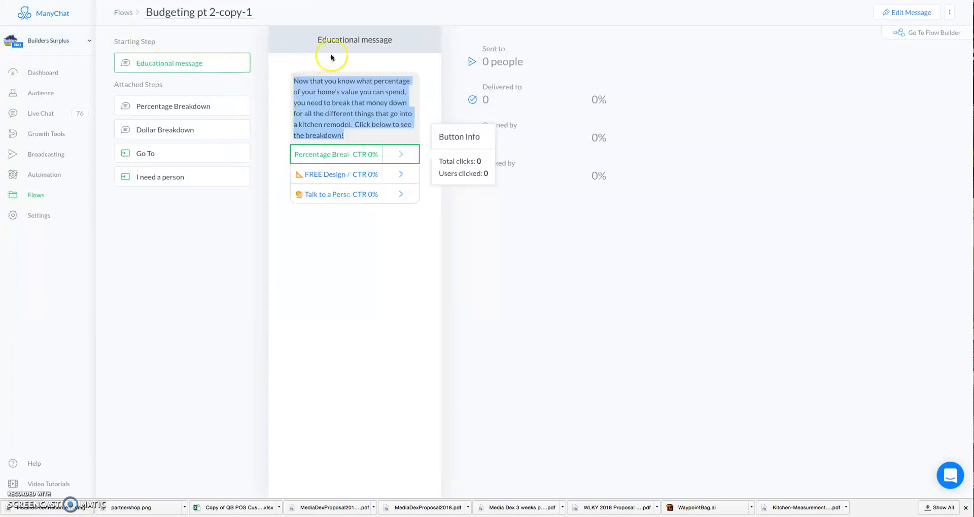
click(391, 118)
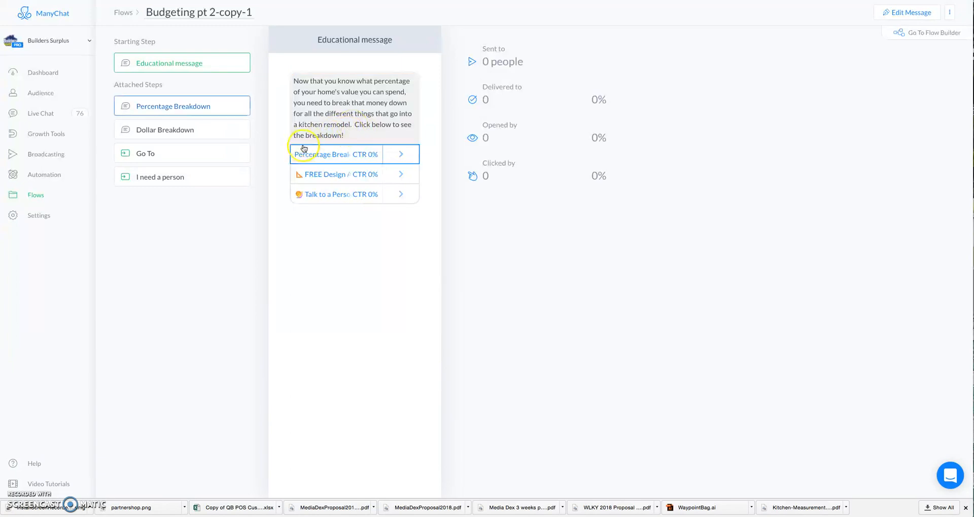
click(330, 155)
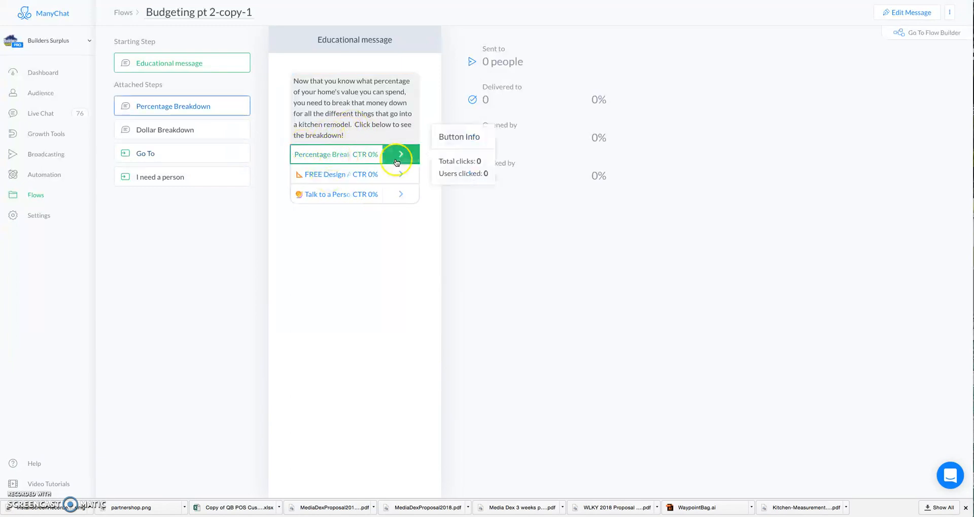
click(156, 107)
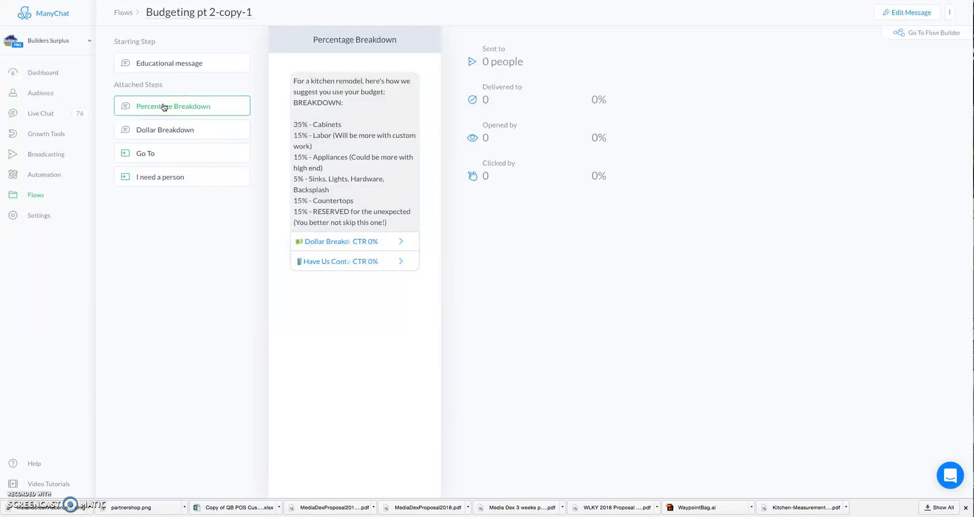
click(164, 130)
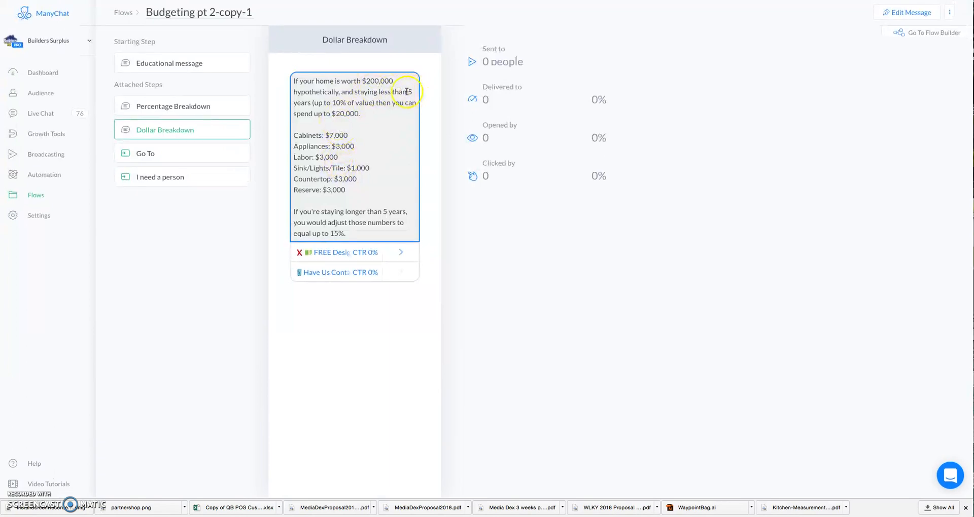
click(381, 102)
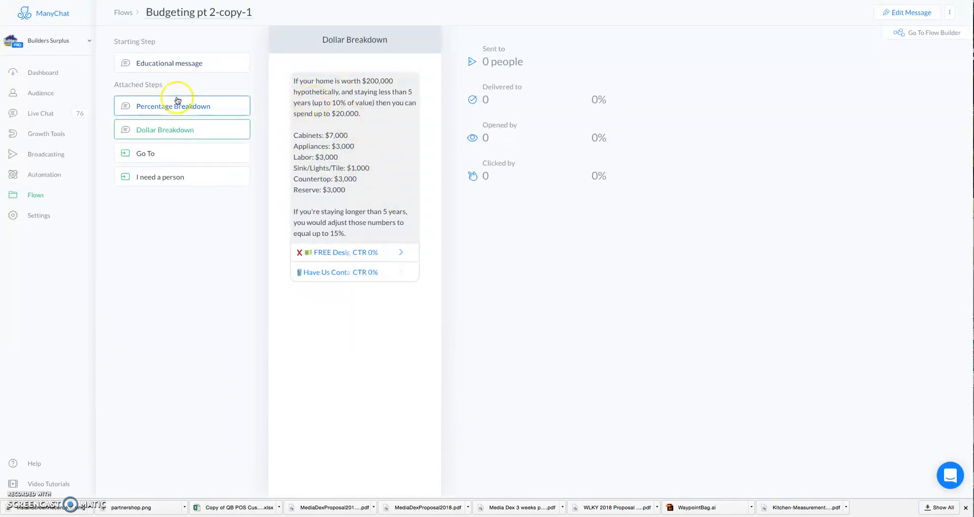
click(172, 64)
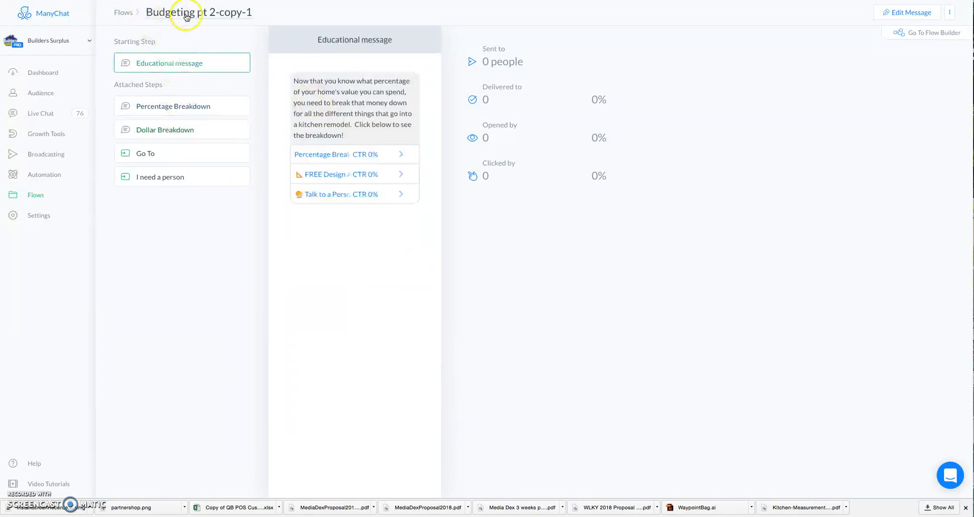
Step: Return to the Compressed Kitchen Sequence and open Sequence Message 1 for editing
click(50, 175)
click(44, 263)
scroll(224, 139, down, 5)
click(179, 462)
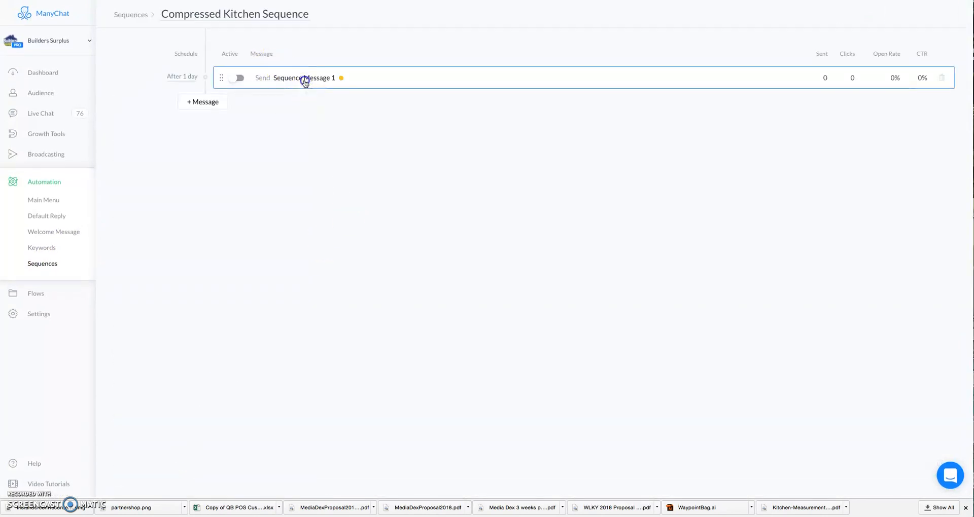
click(305, 78)
scroll(366, 294, down, 1)
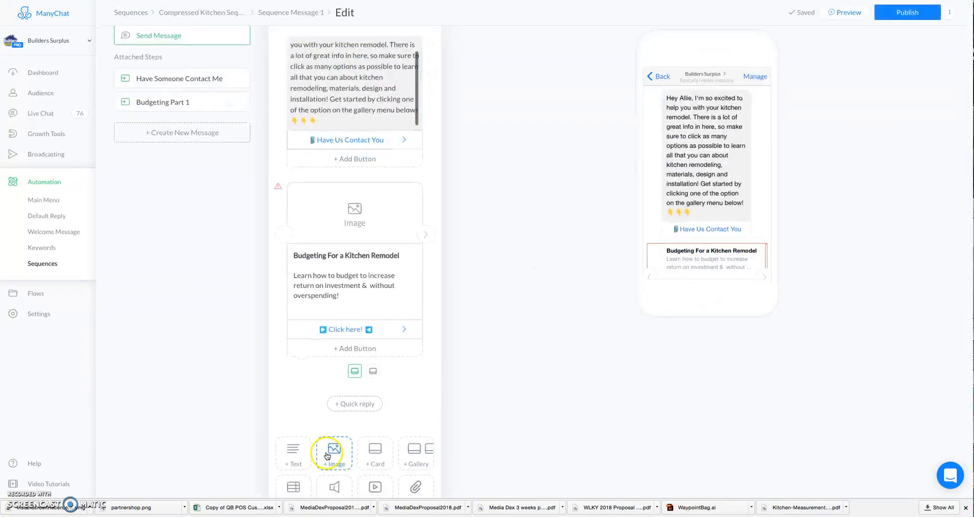
Step: Check the budgeting card's Click here! button and title the gallery's second card "Kitchen Design Styles"
click(348, 326)
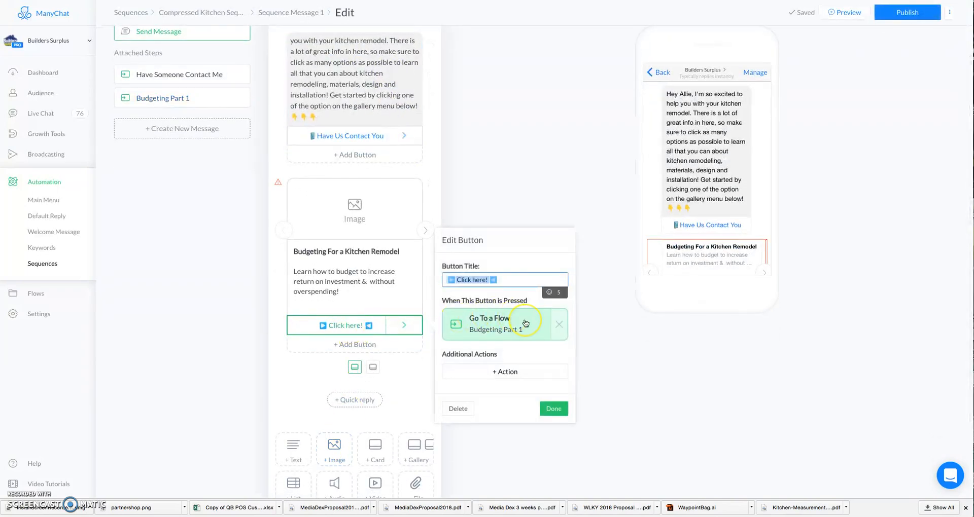
click(491, 203)
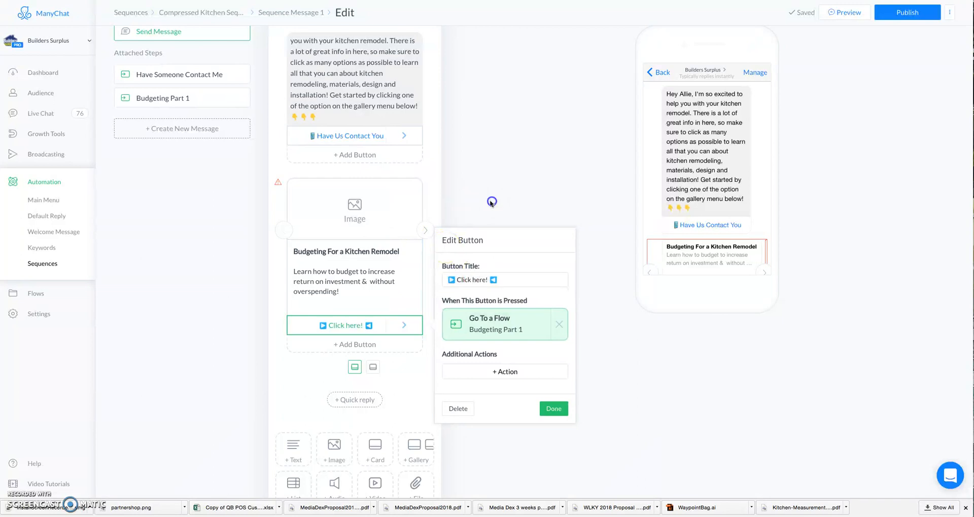
click(422, 232)
click(347, 251)
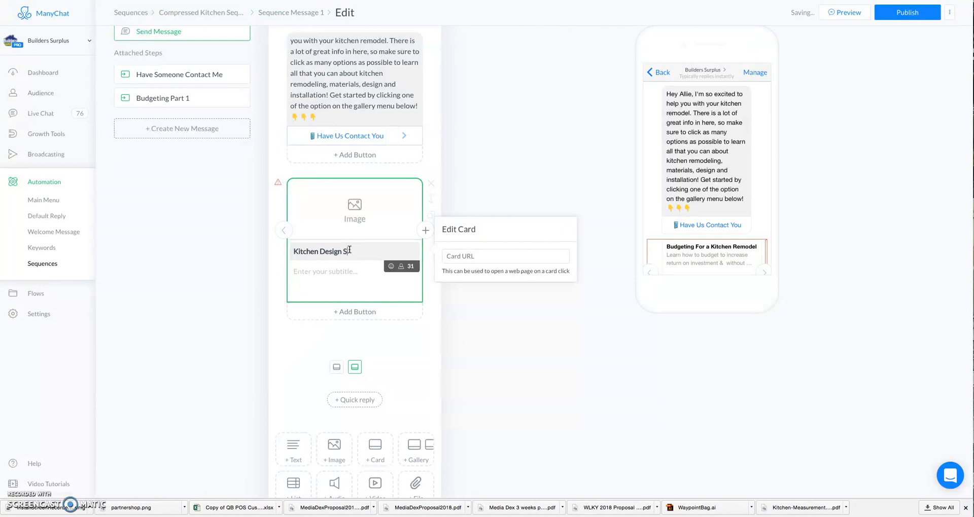
Step: Add a button to the Kitchen Design Styles card, reusing the budgeting card's "▶ Click here! ◀" title
click(357, 311)
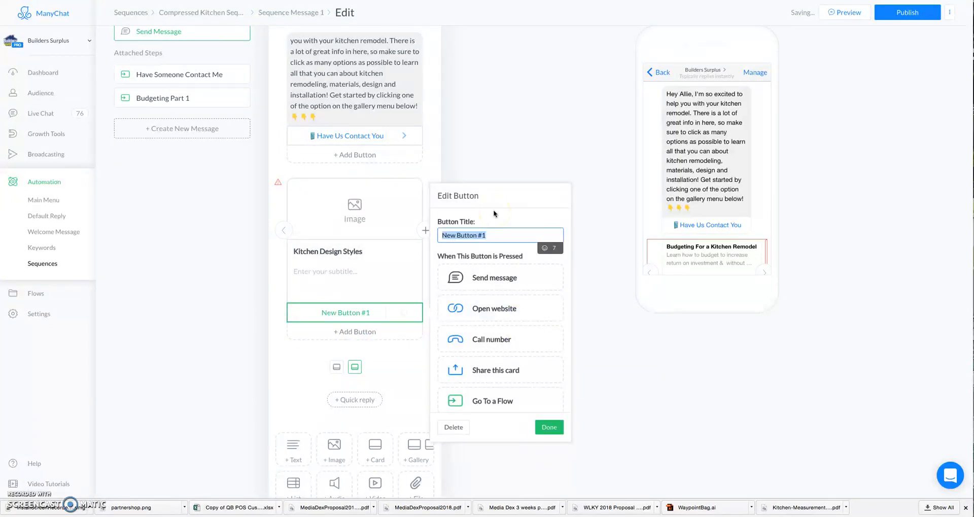
click(284, 231)
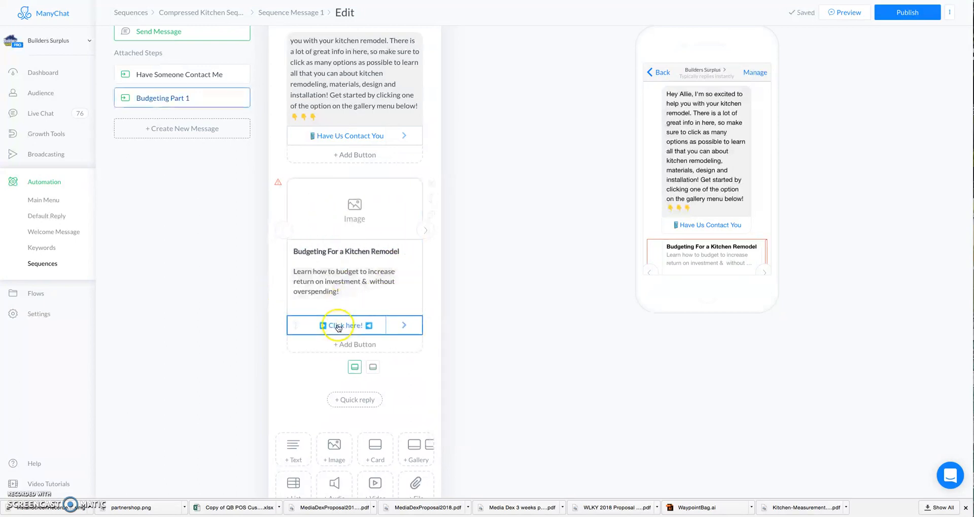
click(338, 327)
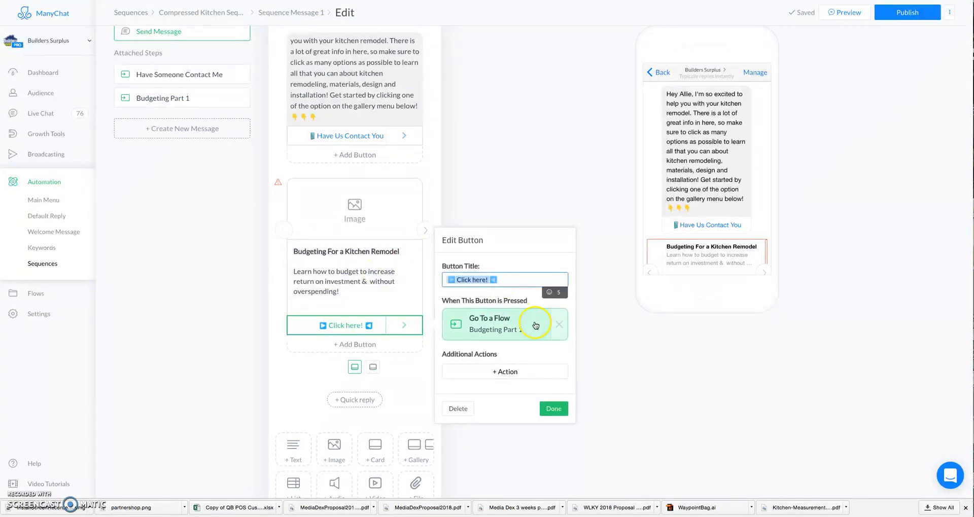
click(423, 231)
click(517, 198)
click(426, 231)
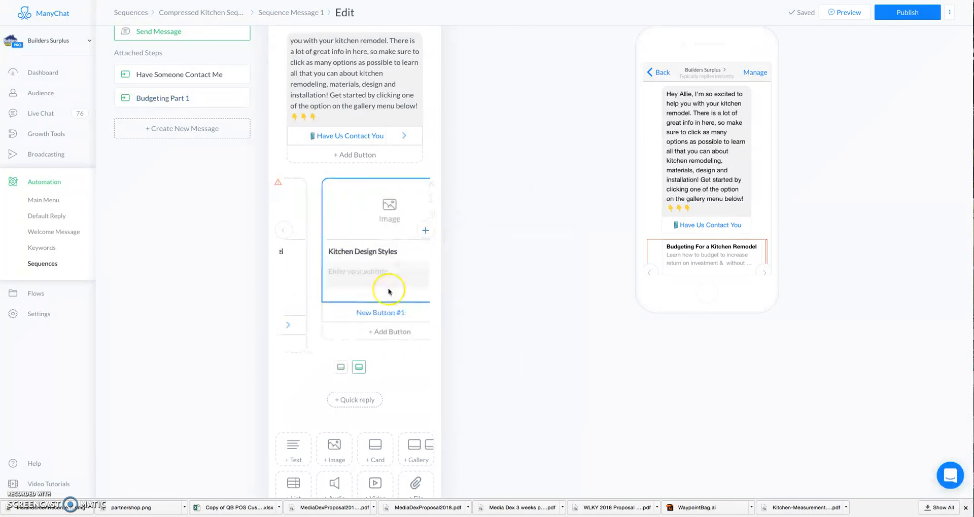
click(357, 314)
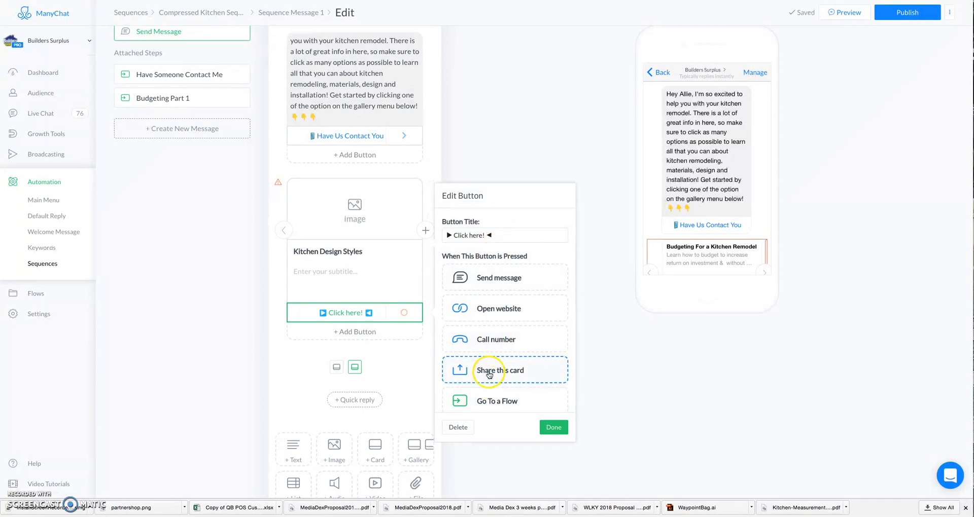
Step: Link the Kitchen Design Styles card's Click here! button to the Finding your Style-copy-1 flow in the Compressed Kitchen folder
click(490, 400)
click(483, 319)
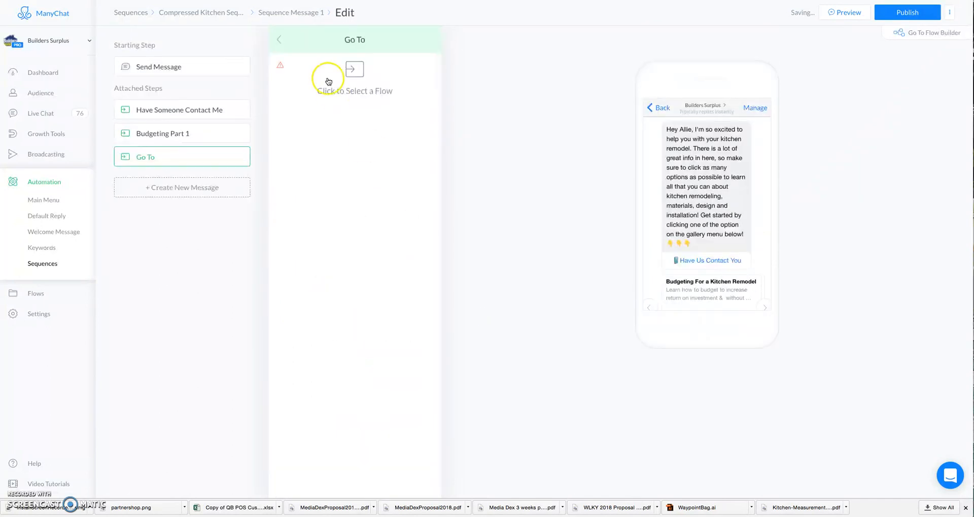
click(352, 76)
click(391, 139)
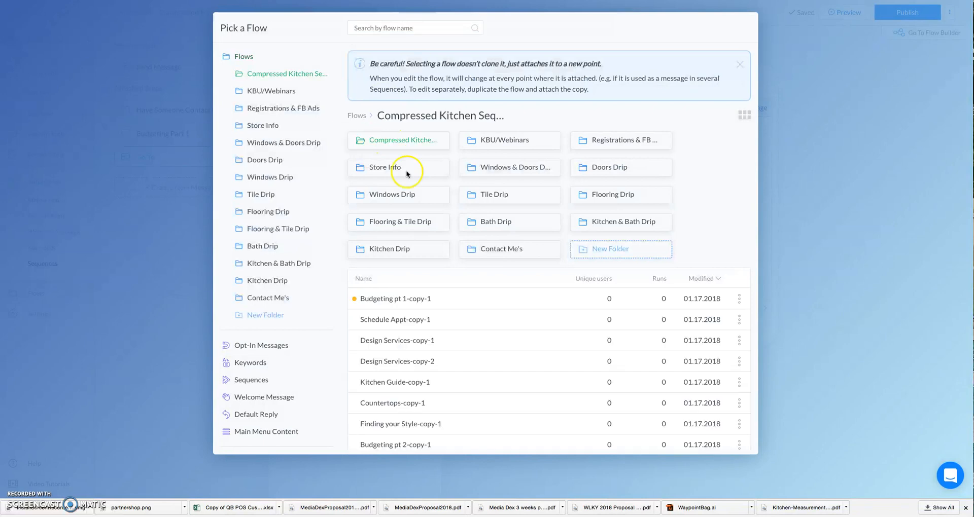
scroll(465, 302, down, 1)
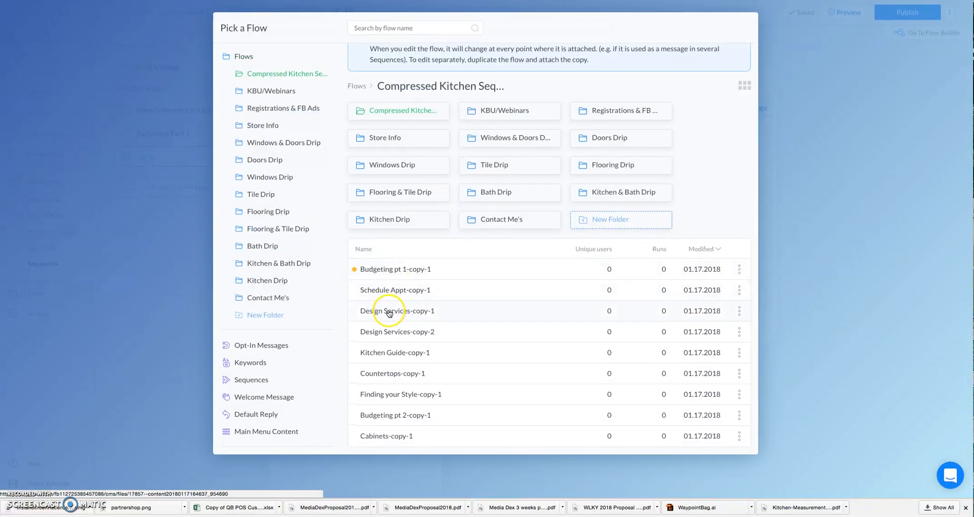
click(397, 394)
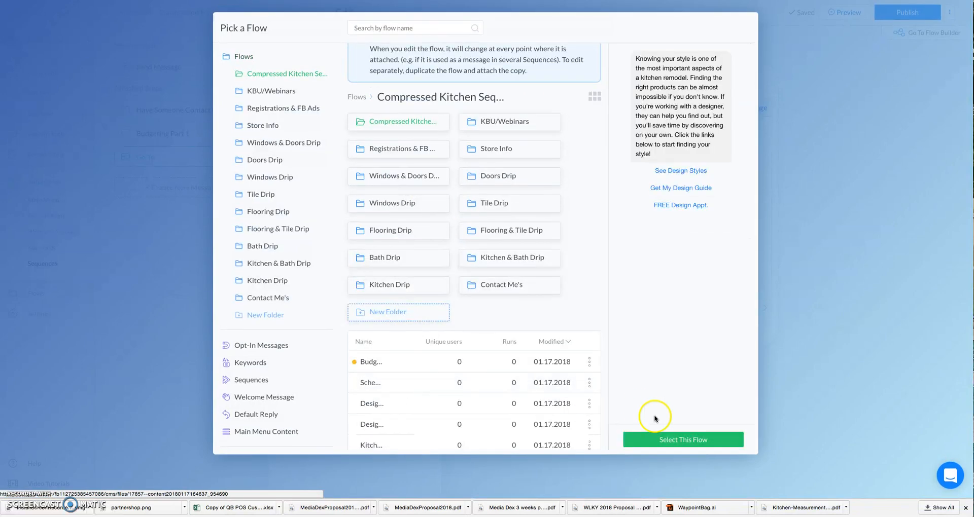
click(671, 441)
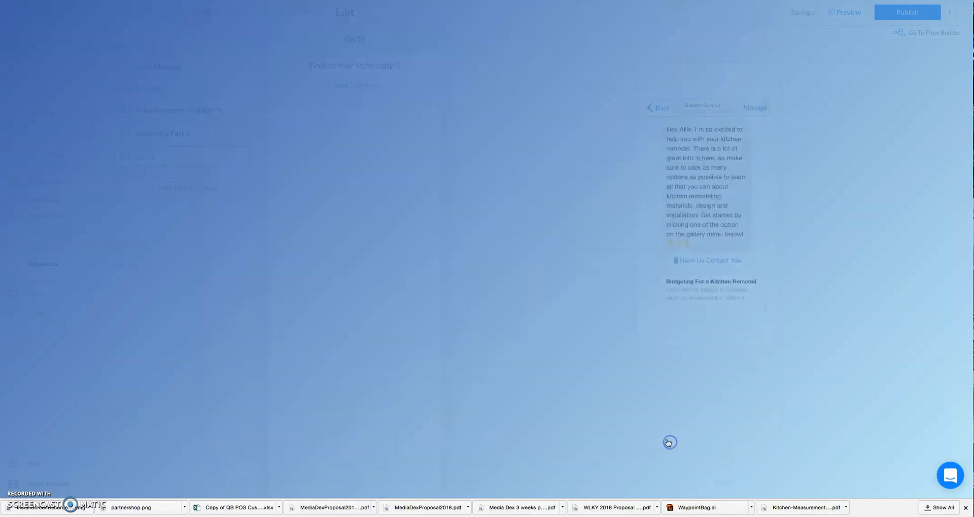
Step: Open the Finding your Style-copy-1 flow and review its Design Styles, Gallery and Pre-Designed Kitchen Templates messages
click(386, 87)
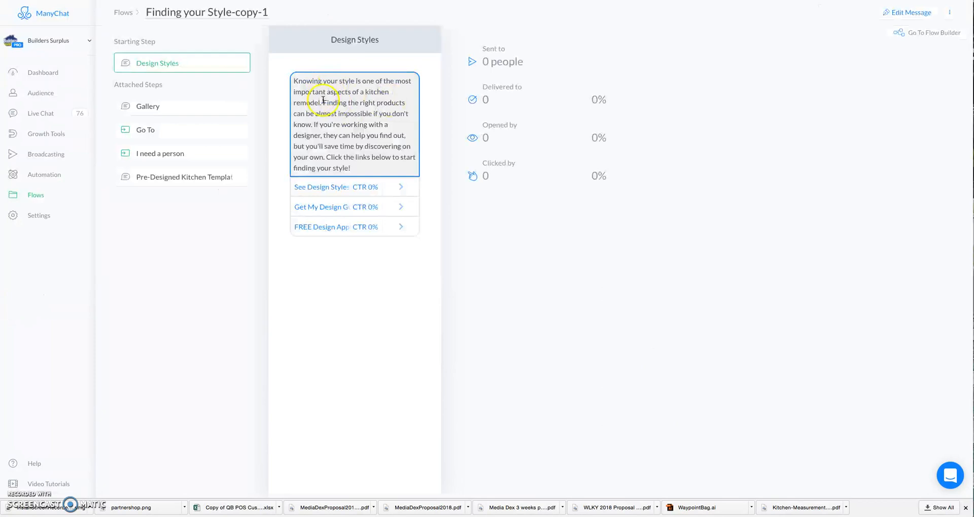
click(189, 107)
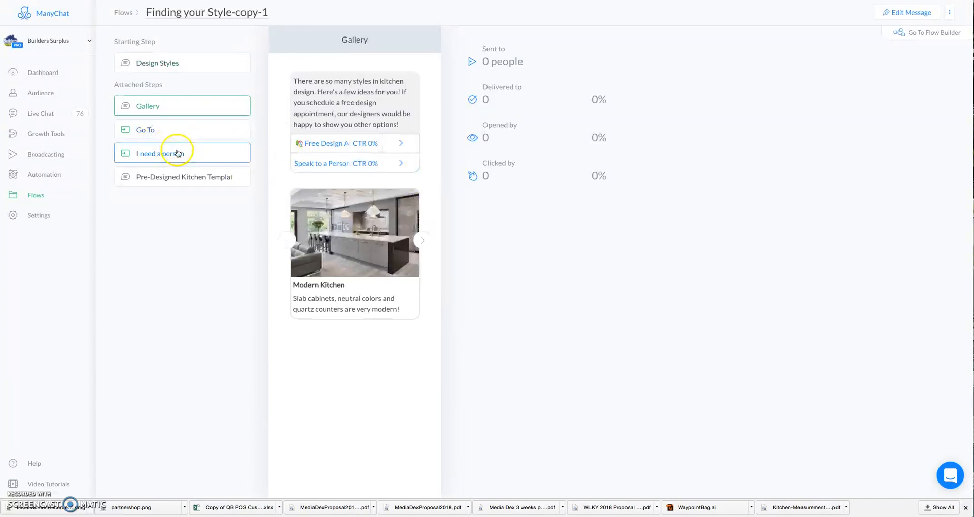
click(203, 178)
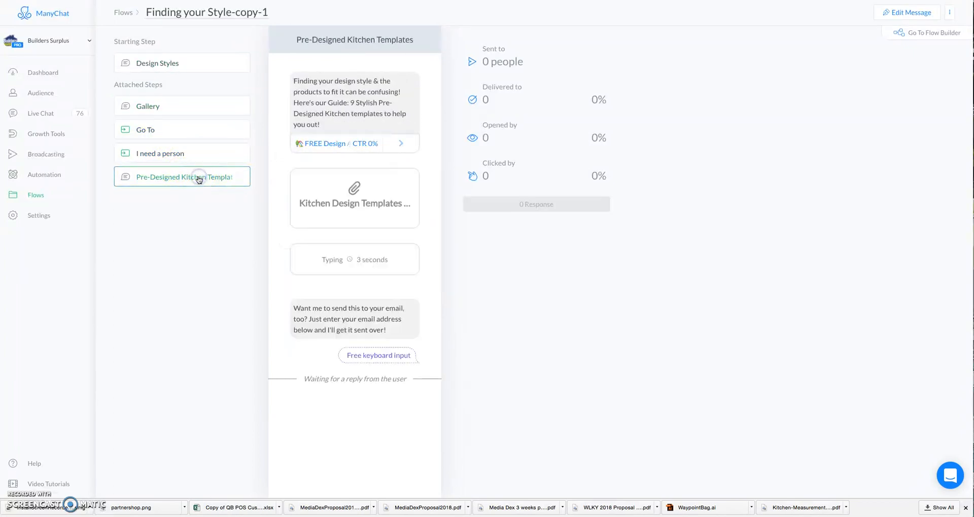
click(174, 104)
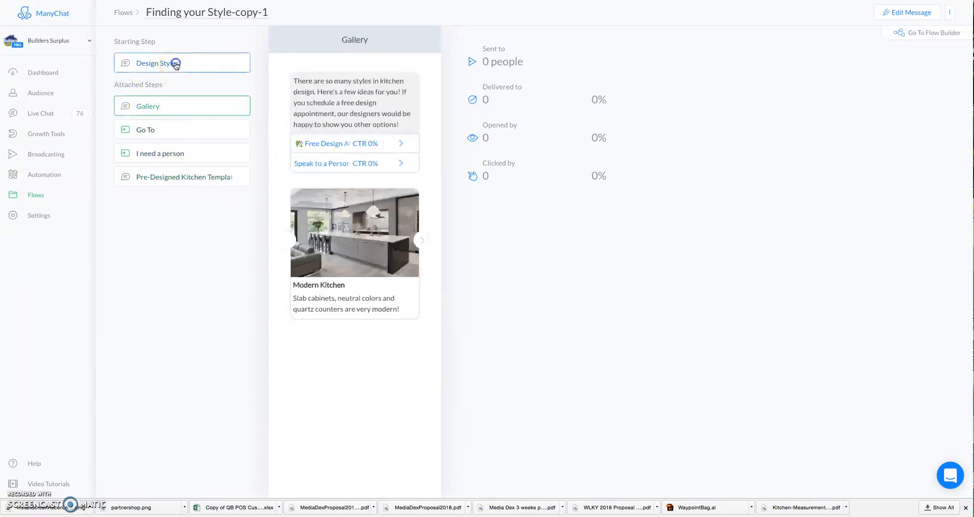
click(175, 63)
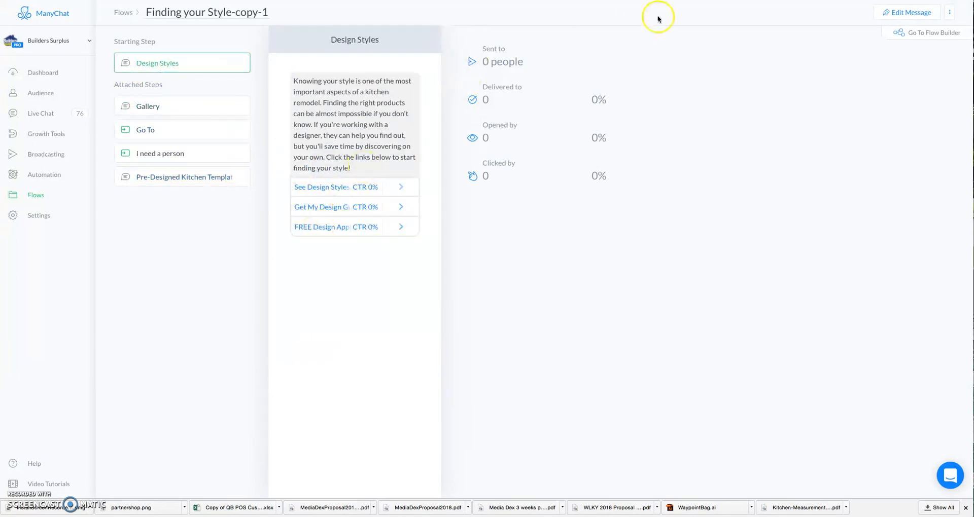
Step: Append three 👇 emojis to the Design Styles message text in the Finding your Style-copy-1 flow and publish it
click(908, 13)
click(403, 154)
key(BackSpace)
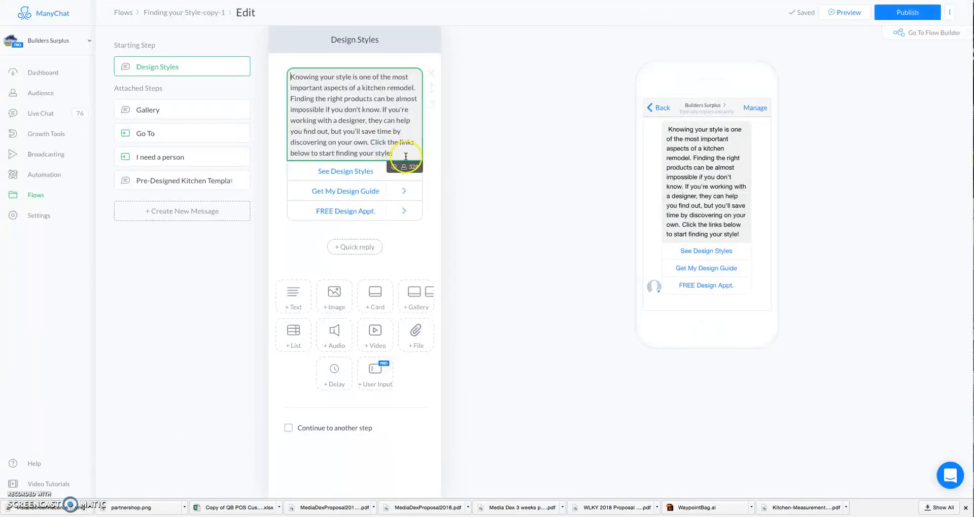
click(394, 167)
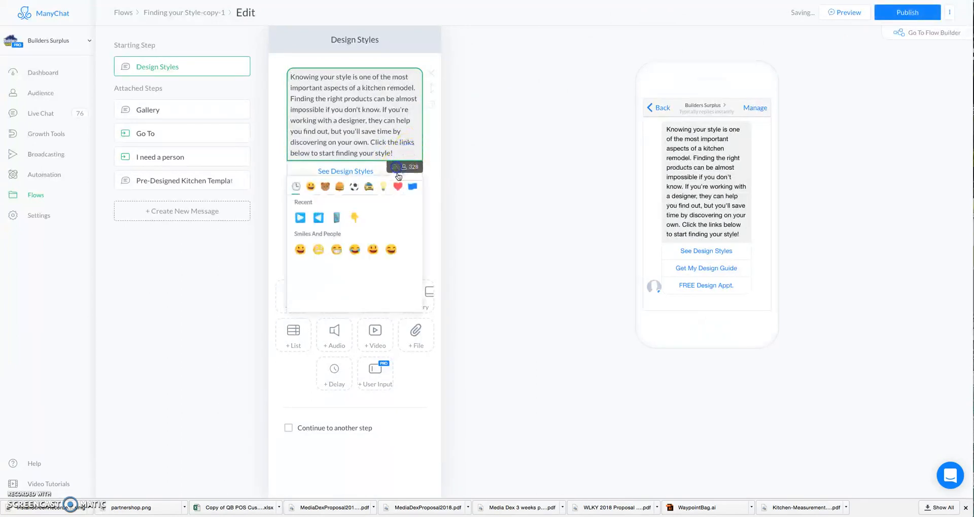
click(563, 154)
click(888, 16)
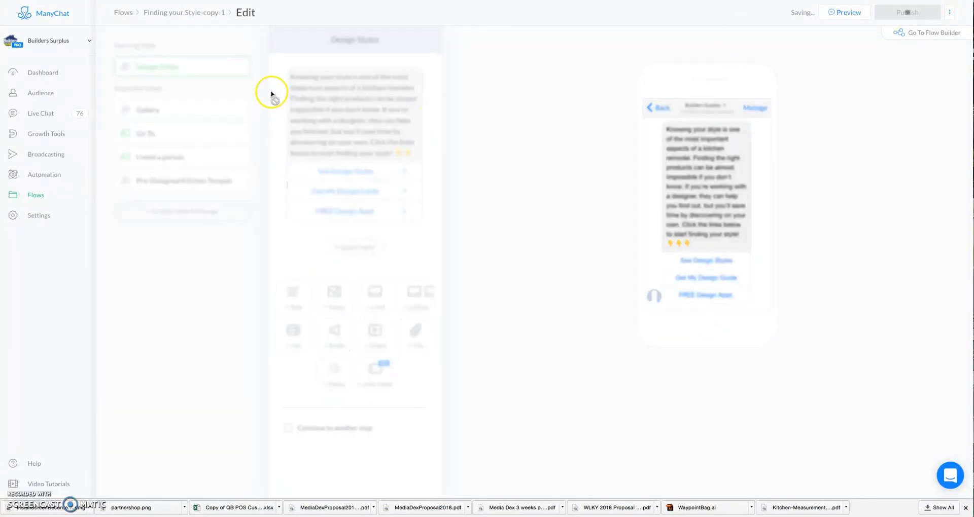
Step: Return to the flows list and open the Compressed Kitchen Sequence folder
click(173, 13)
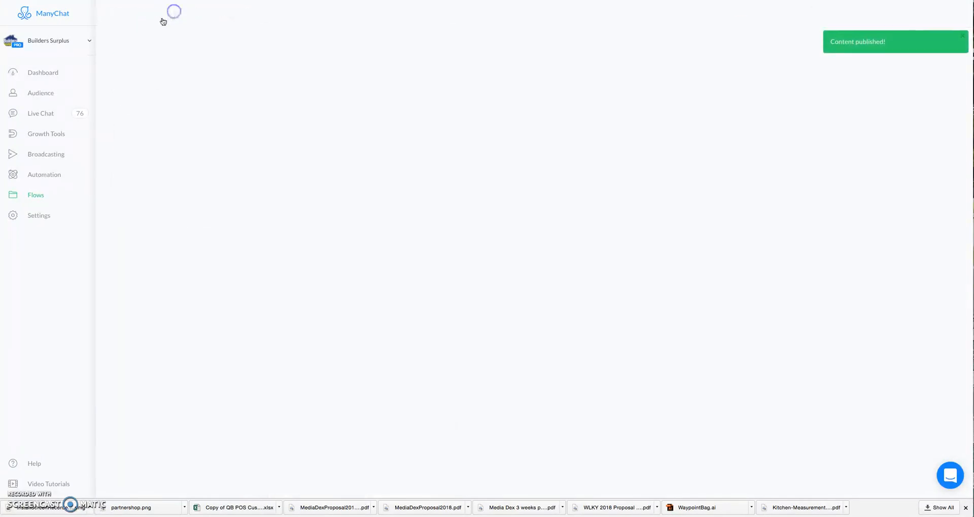
click(126, 15)
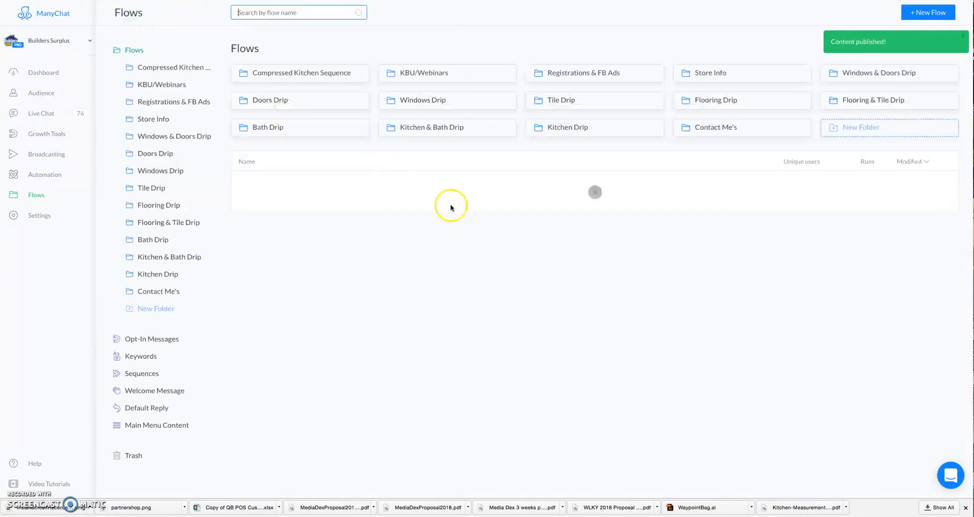
click(282, 73)
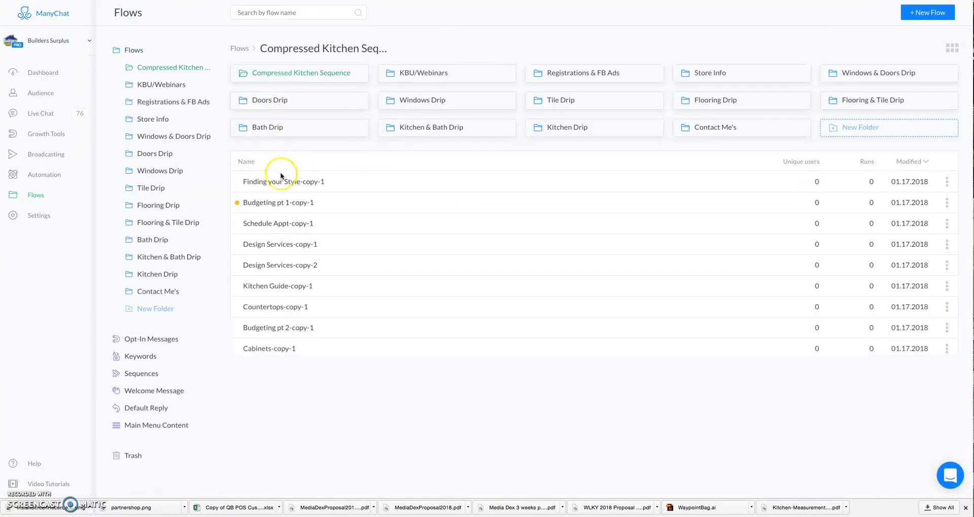
Step: Open the first message of the Compressed Kitchen Sequence for editing from the automation sequences
click(57, 175)
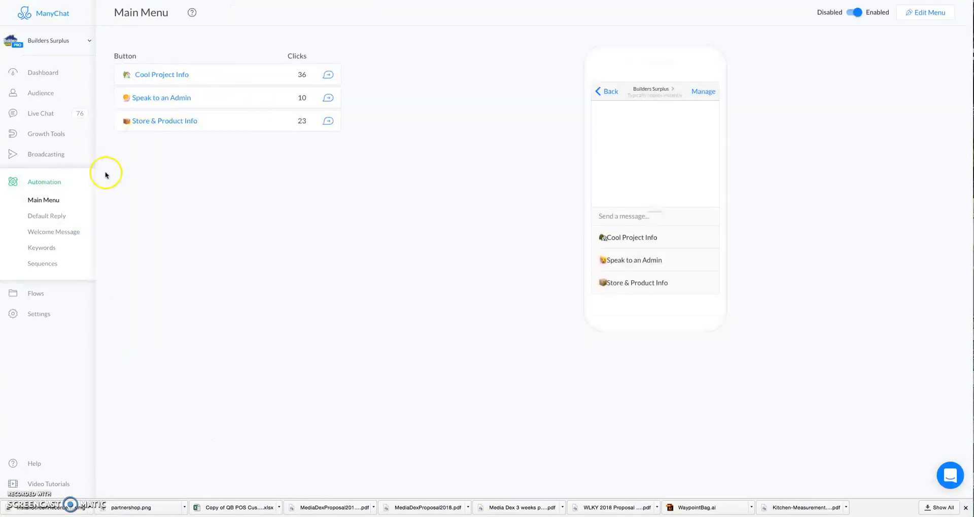
click(43, 264)
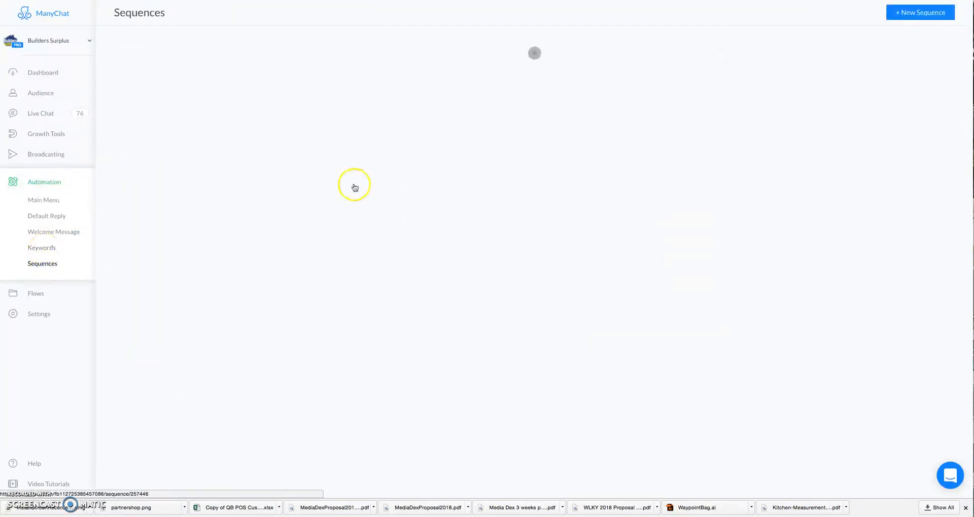
scroll(188, 142, down, 5)
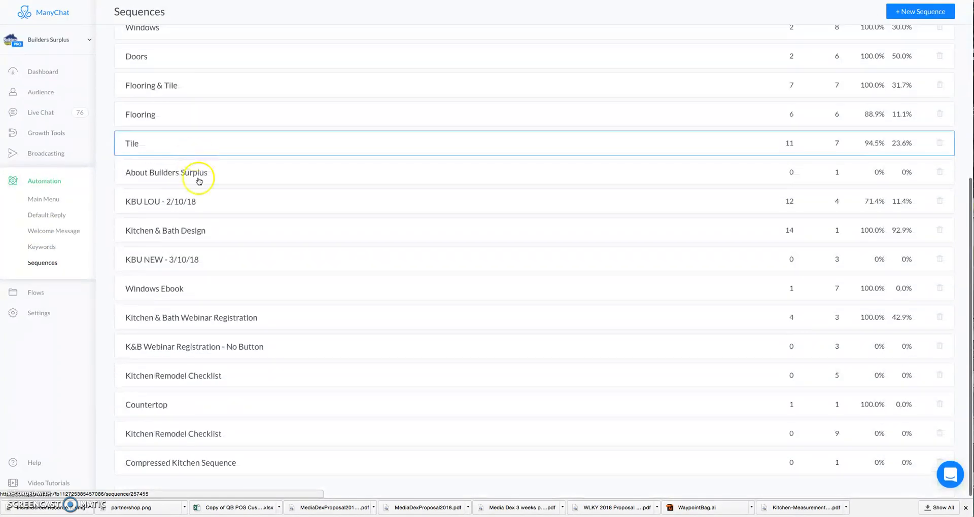
click(181, 461)
click(329, 79)
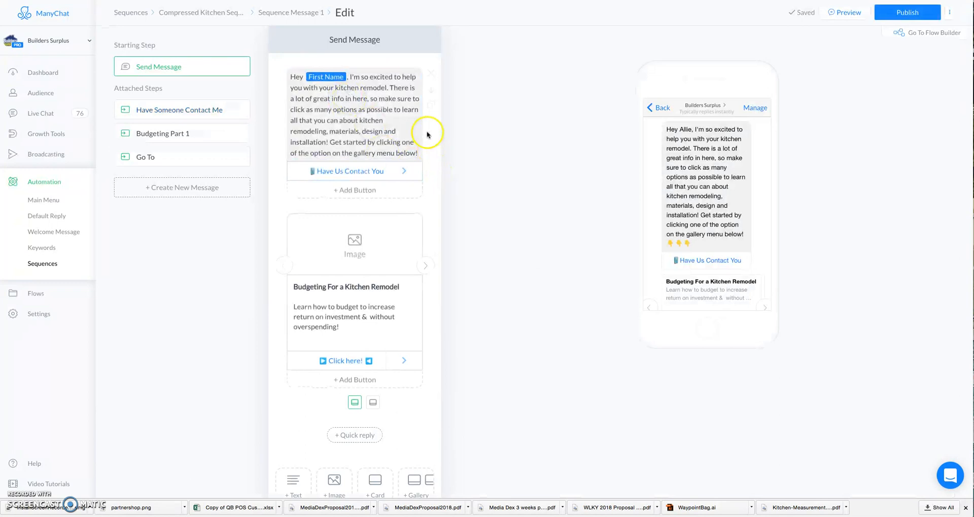
Step: Check the gallery's Kitchen Design Styles card in Sequence Message 1 and publish the message
scroll(435, 221, down, 2)
click(427, 192)
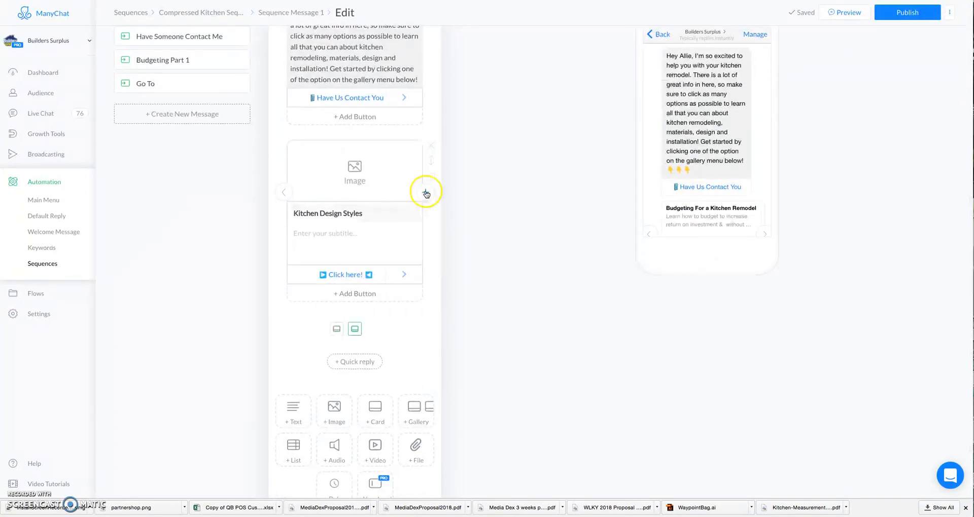
click(352, 280)
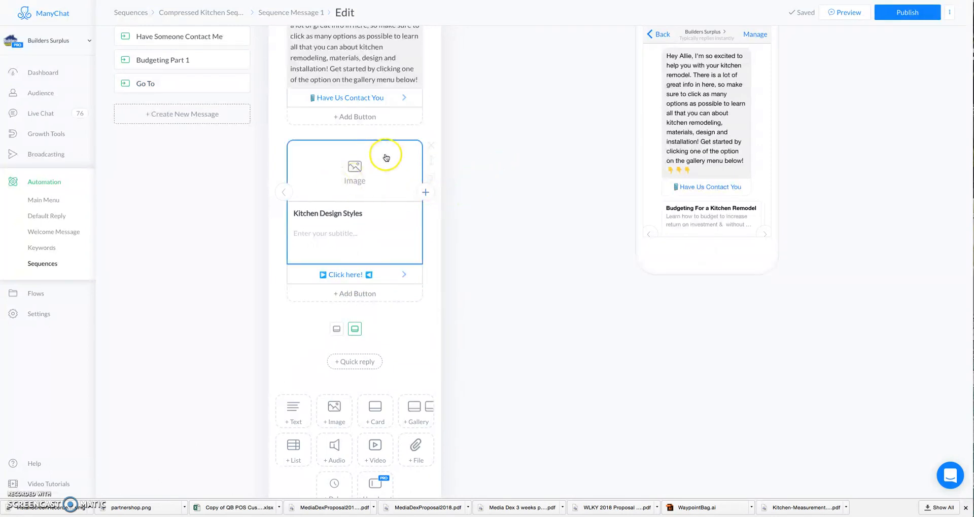
scroll(378, 140, up, 2)
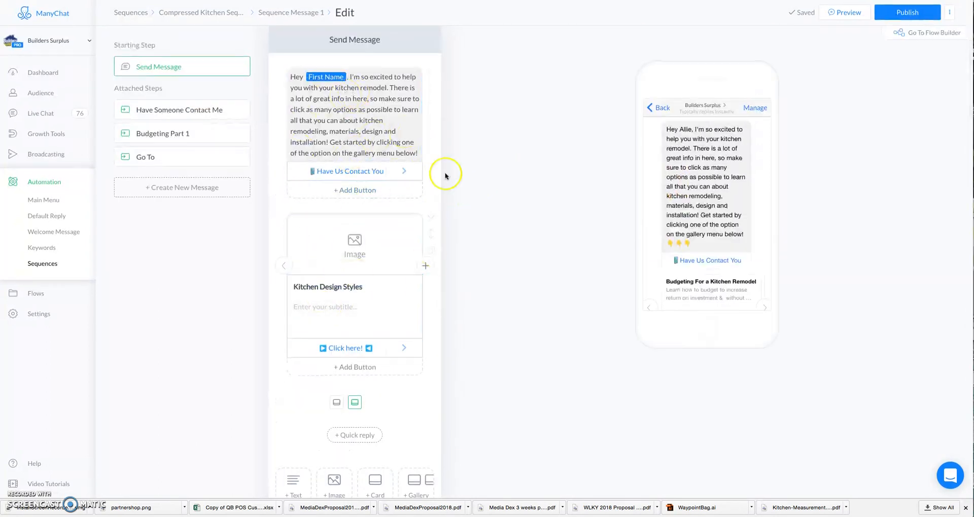
scroll(391, 244, down, 1)
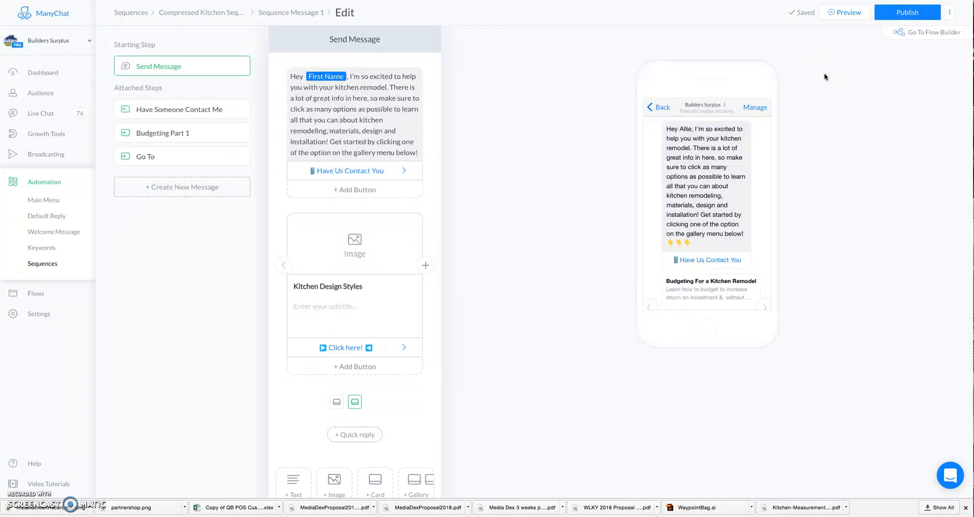
click(927, 14)
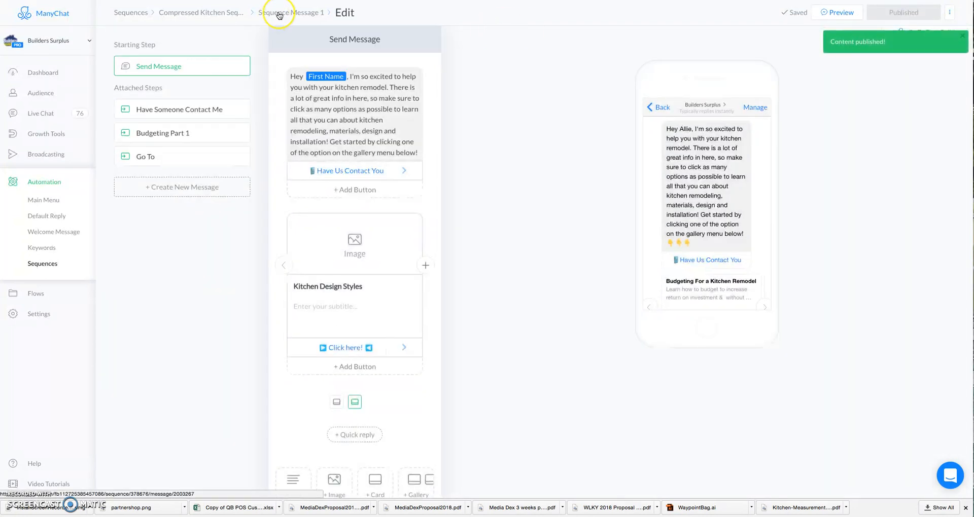